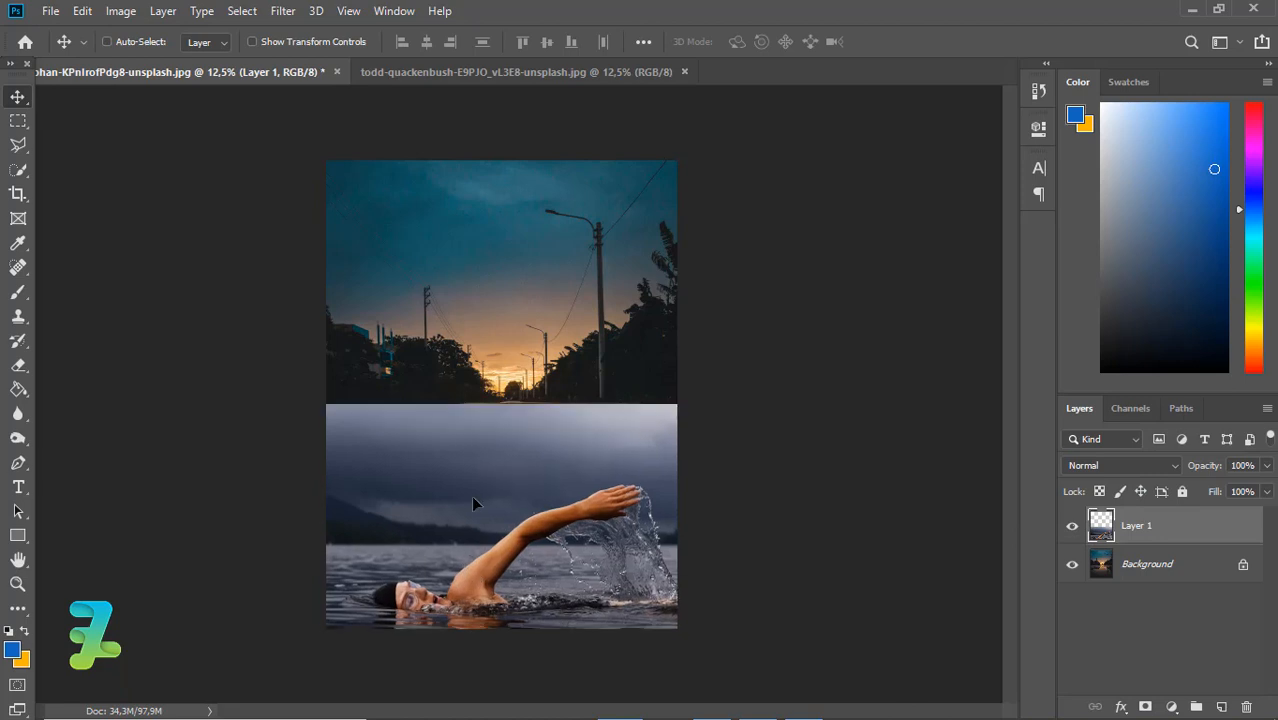
# Lower the swimmer layer's opacity to 43% so the street photo shows through
pyautogui.click(1267, 466)
pyautogui.moveTo(1265, 488); pyautogui.dragTo(1216, 496)
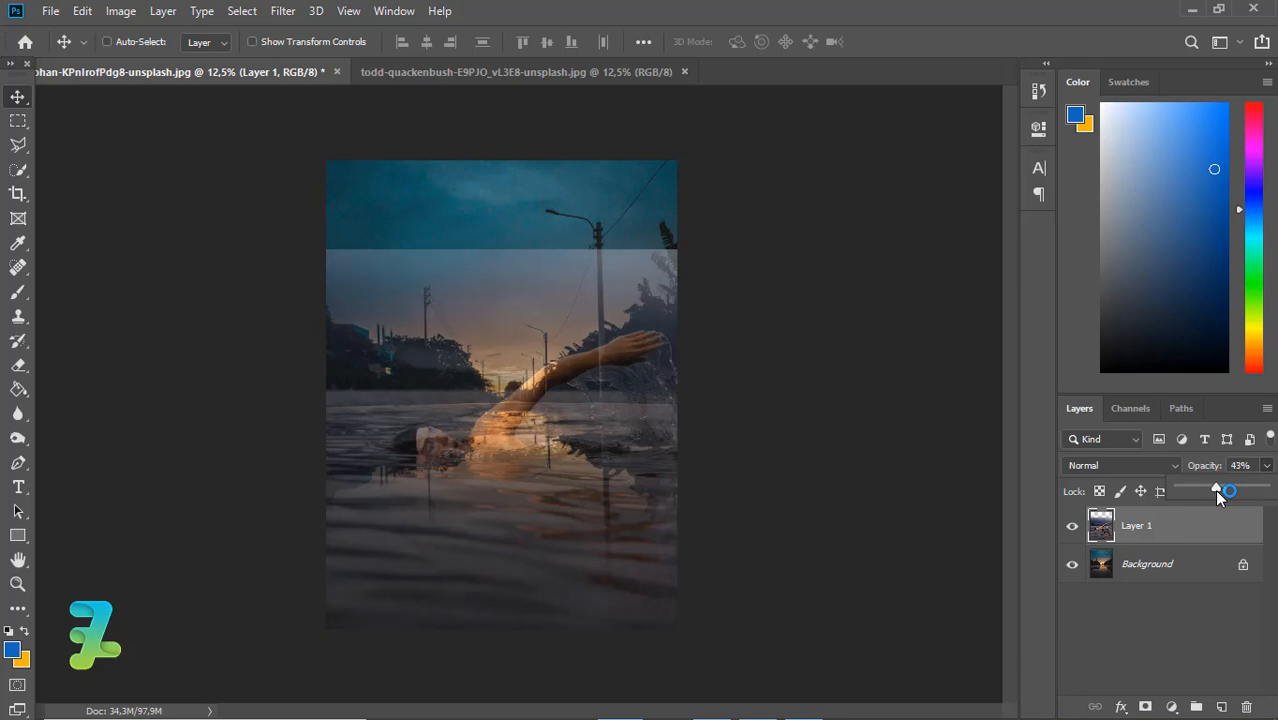
pyautogui.press('Return')
# Scale the swimmer layer proportionally to about 61% and position it so its waterline meets the far edge of the road
pyautogui.hotkey('ctrl', '-')
pyautogui.hotkey('ctrl', '-')
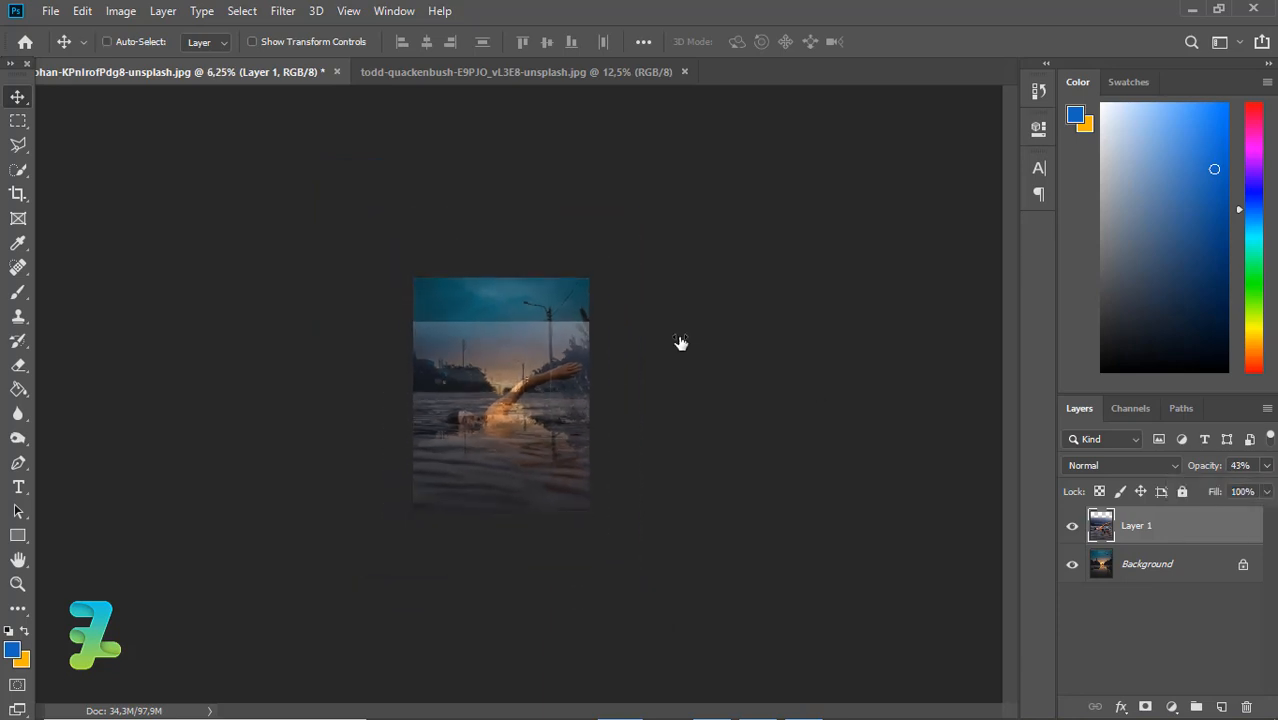
pyautogui.hotkey('ctrl', 't')
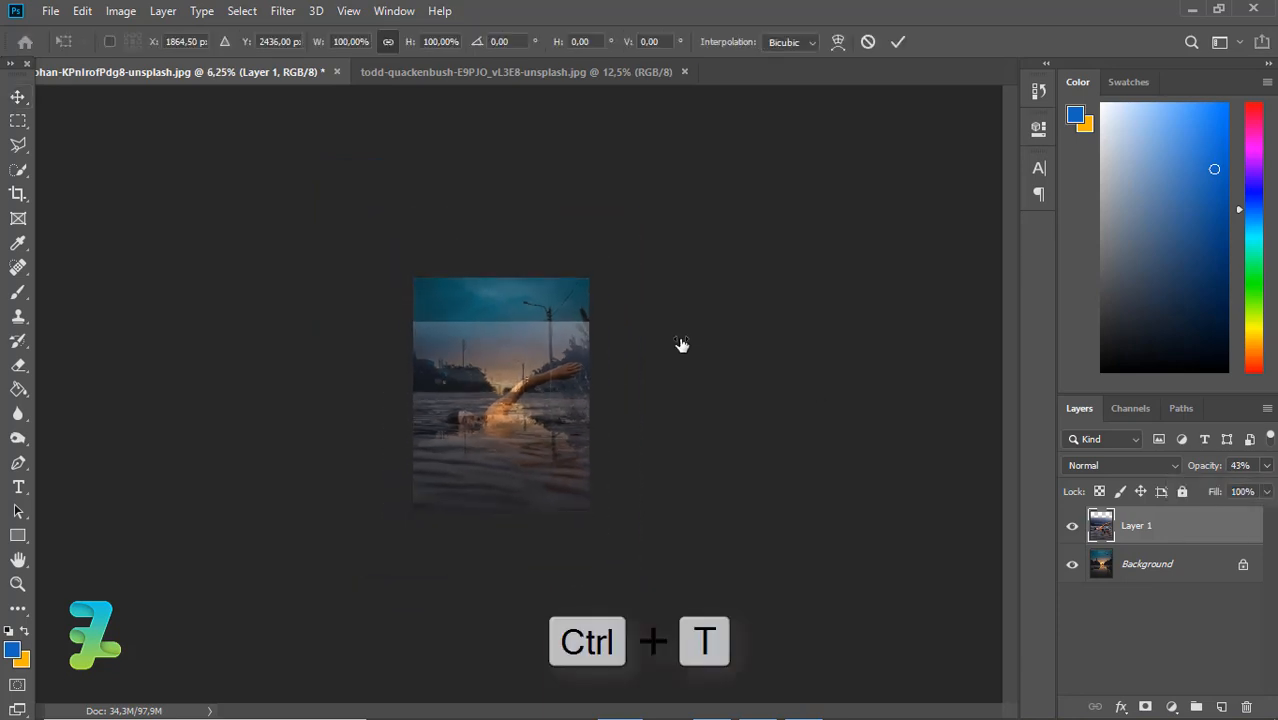
pyautogui.hotkey('ctrl', '-')
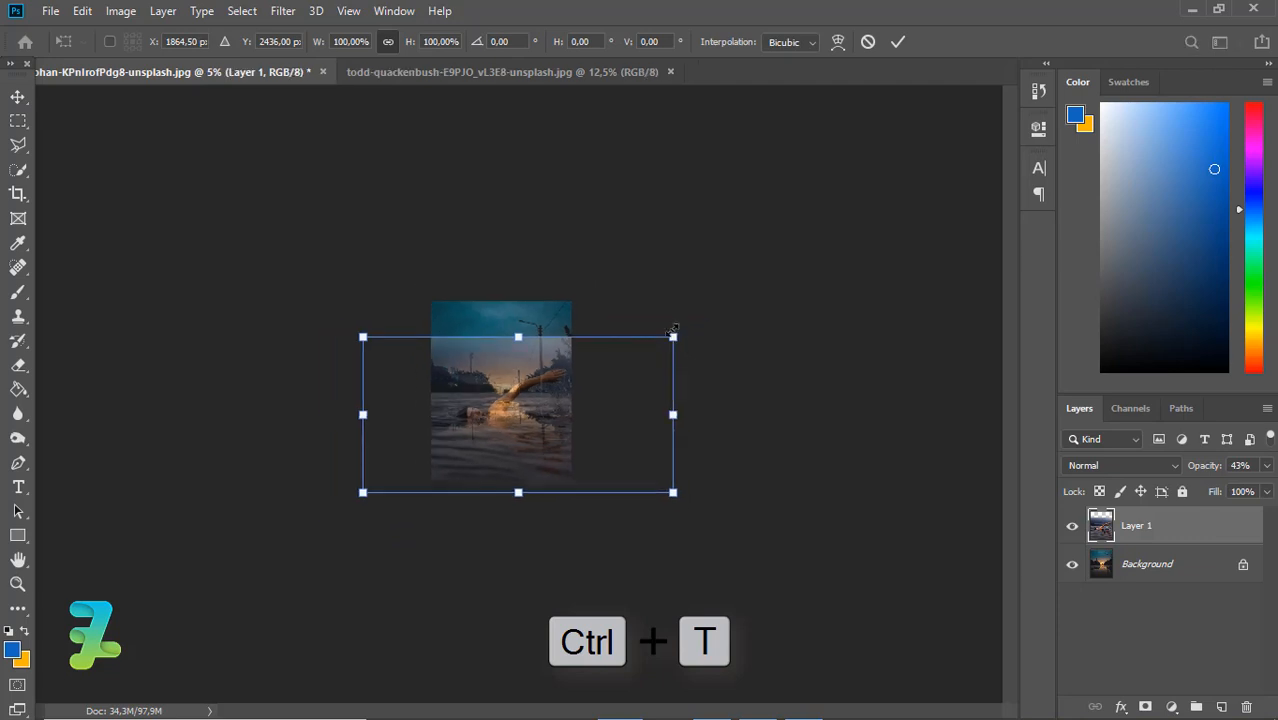
pyautogui.moveTo(629, 354); pyautogui.dragTo(595, 368)
pyautogui.moveTo(487, 412); pyautogui.dragTo(486, 447)
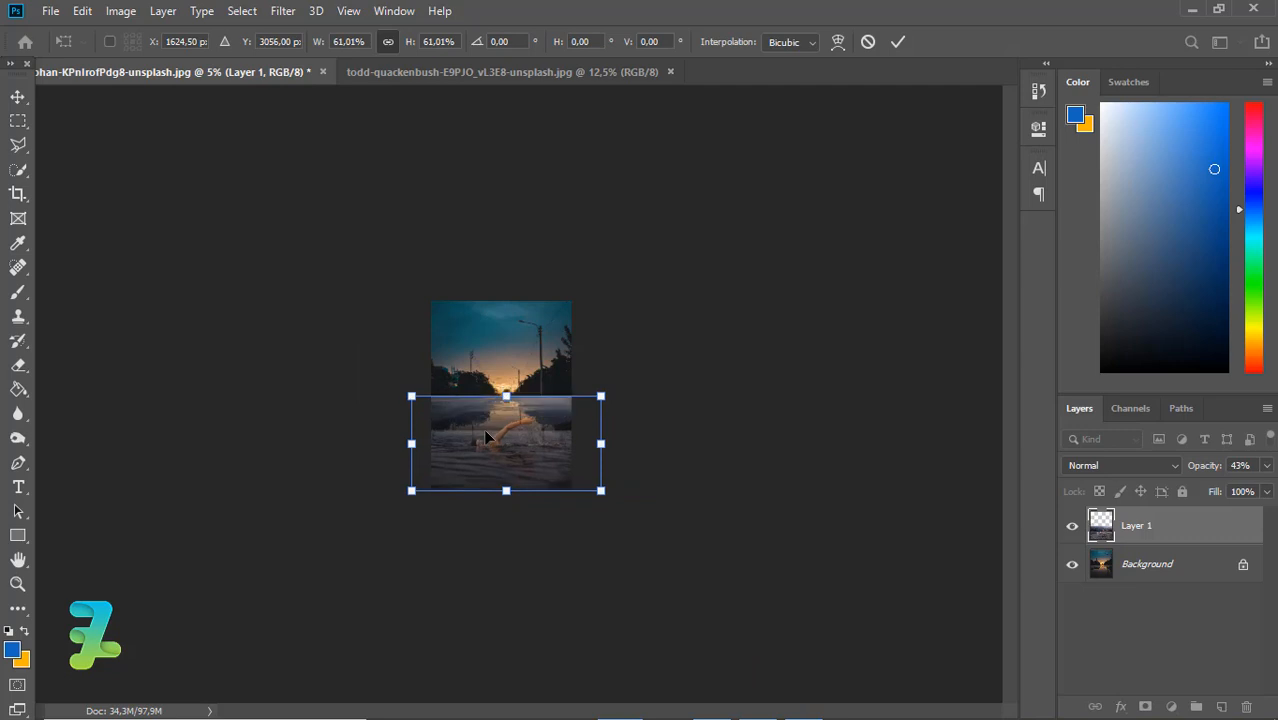
pyautogui.hotkey('ctrl', '=')
pyautogui.hotkey('ctrl', '=')
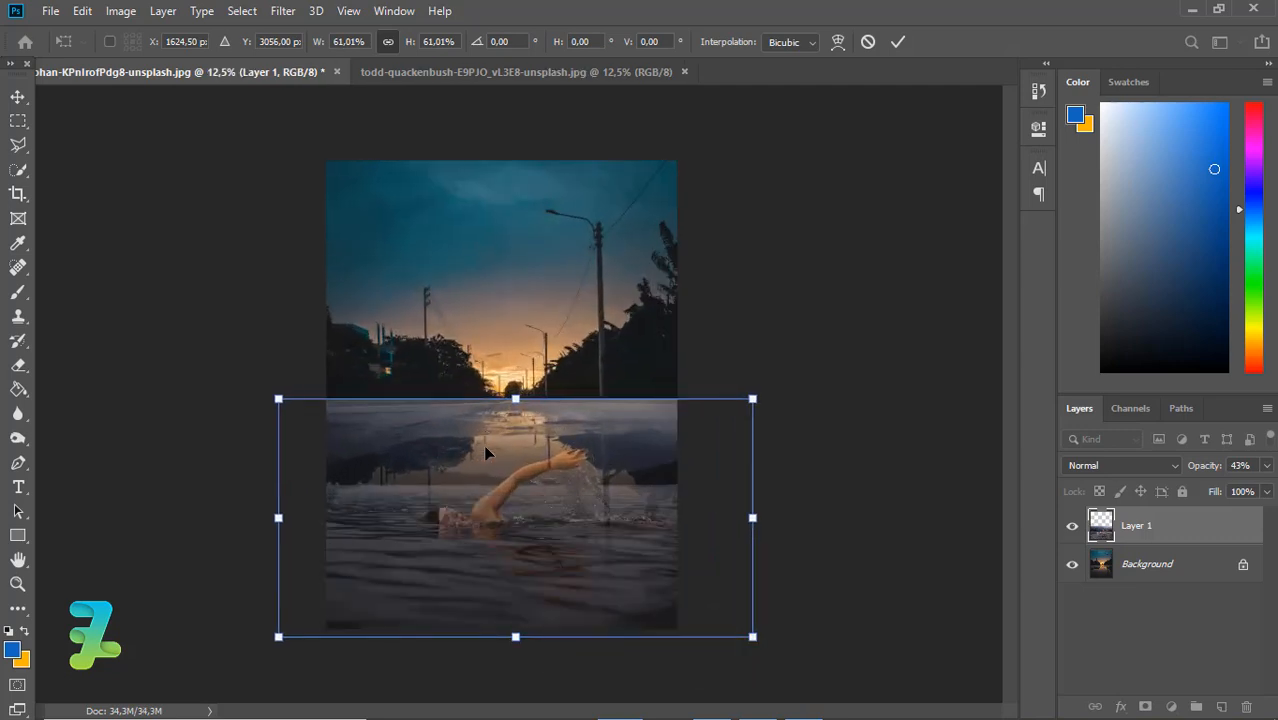
pyautogui.moveTo(493, 524); pyautogui.dragTo(507, 462)
pyautogui.press('Return')
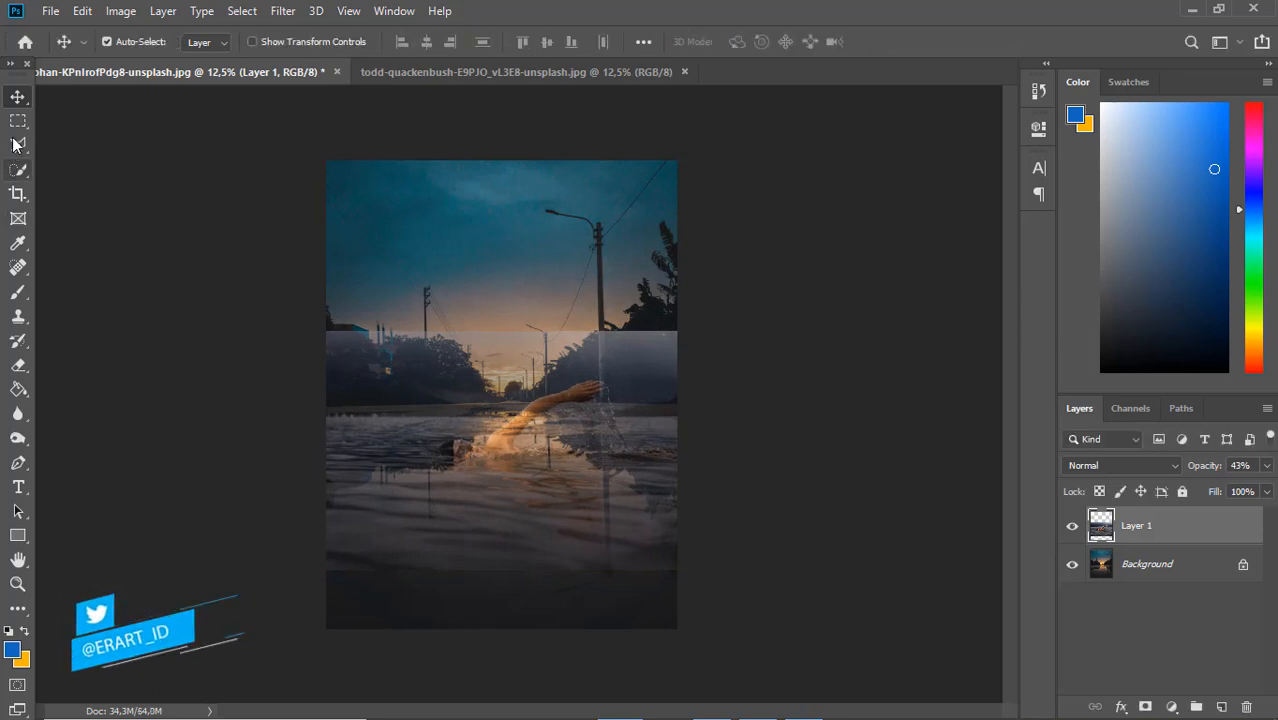
# Add a layer mask to the swimmer layer and paint black over its lower-right corner with a soft 1400 px brush
pyautogui.click(16, 293)
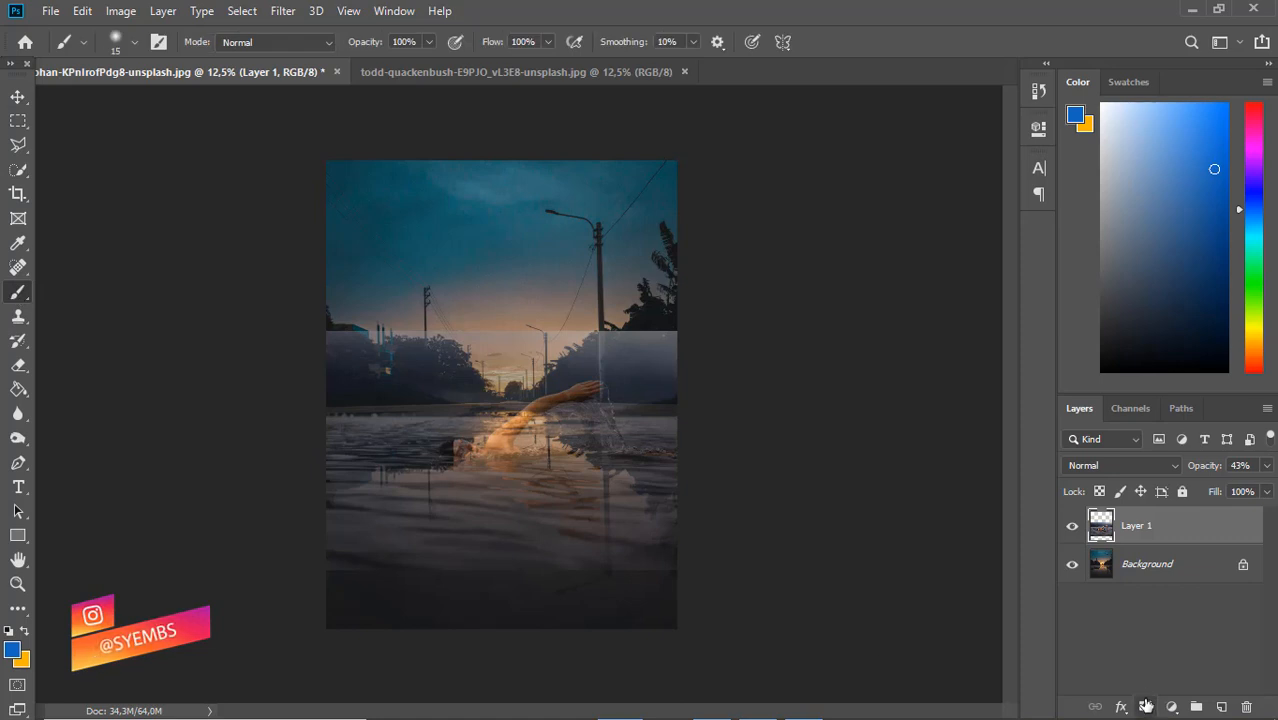
pyautogui.click(1146, 706)
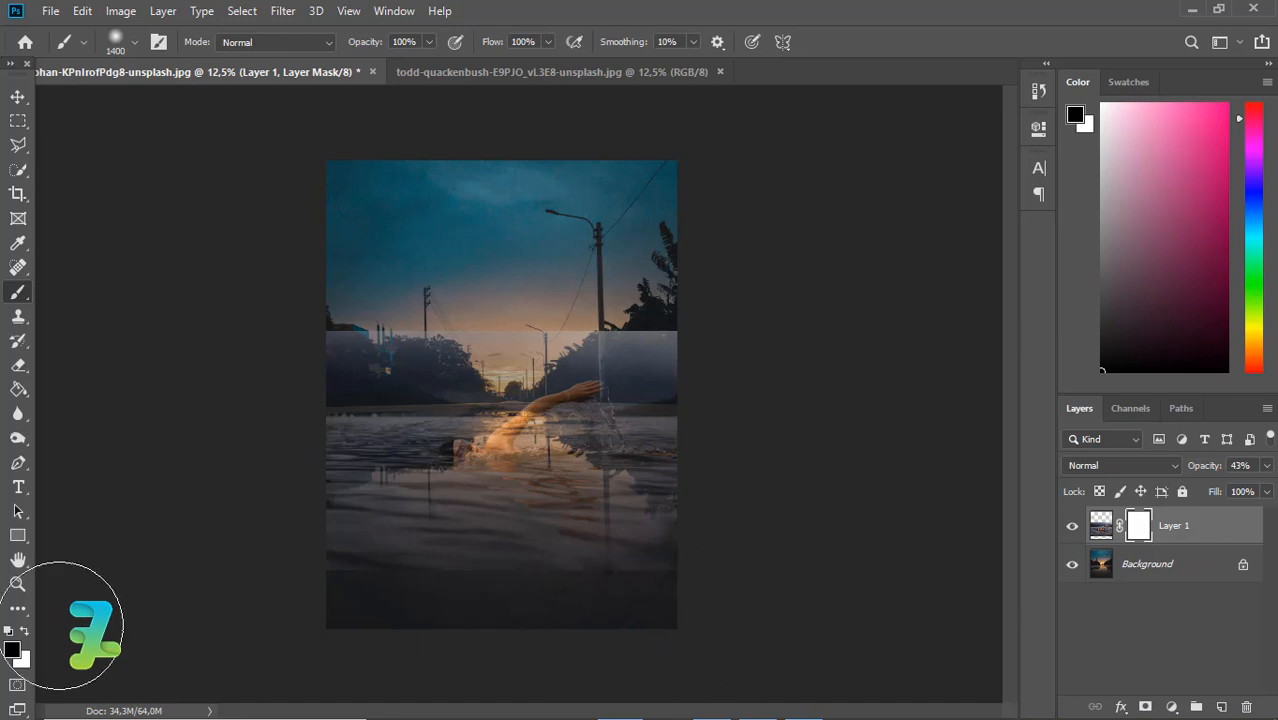
pyautogui.moveTo(4, 633); pyautogui.dragTo(6, 634)
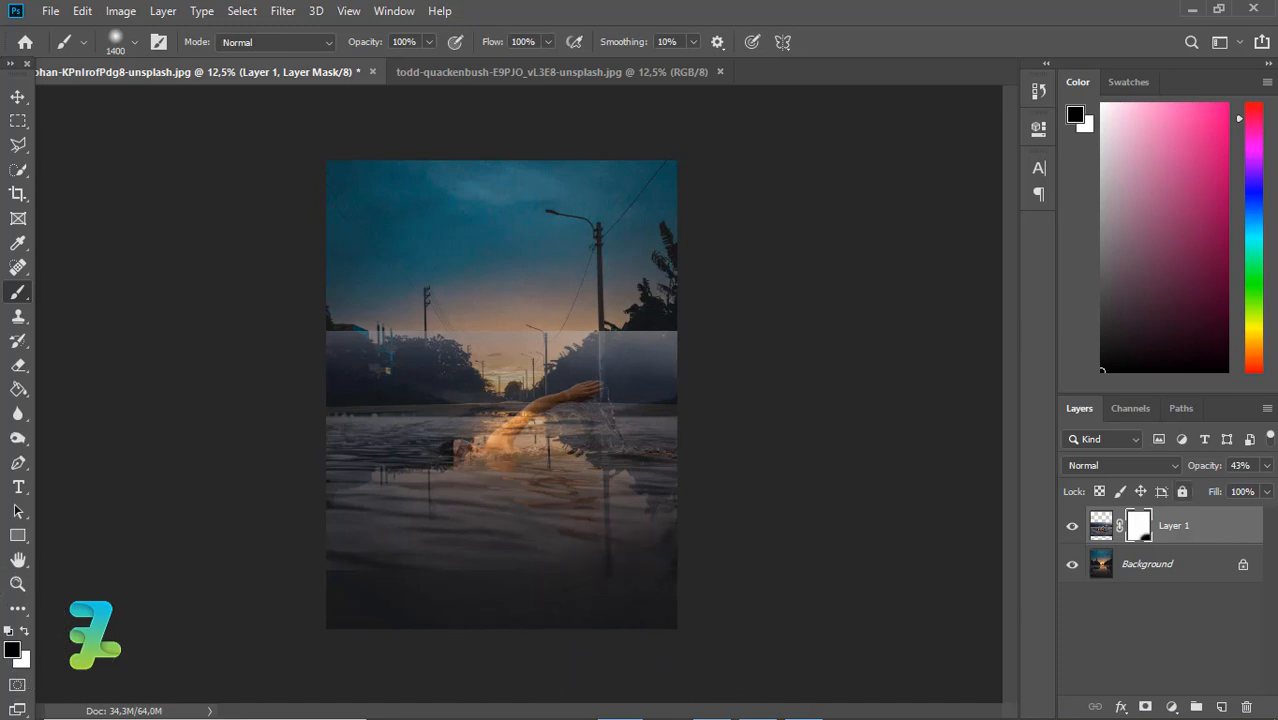
# Set the swimmer layer's opacity to 100% and mask out its stormy sky and hard side and lower edges with the large black brush
pyautogui.click(1268, 466)
pyautogui.moveTo(1273, 492); pyautogui.dragTo(1276, 492)
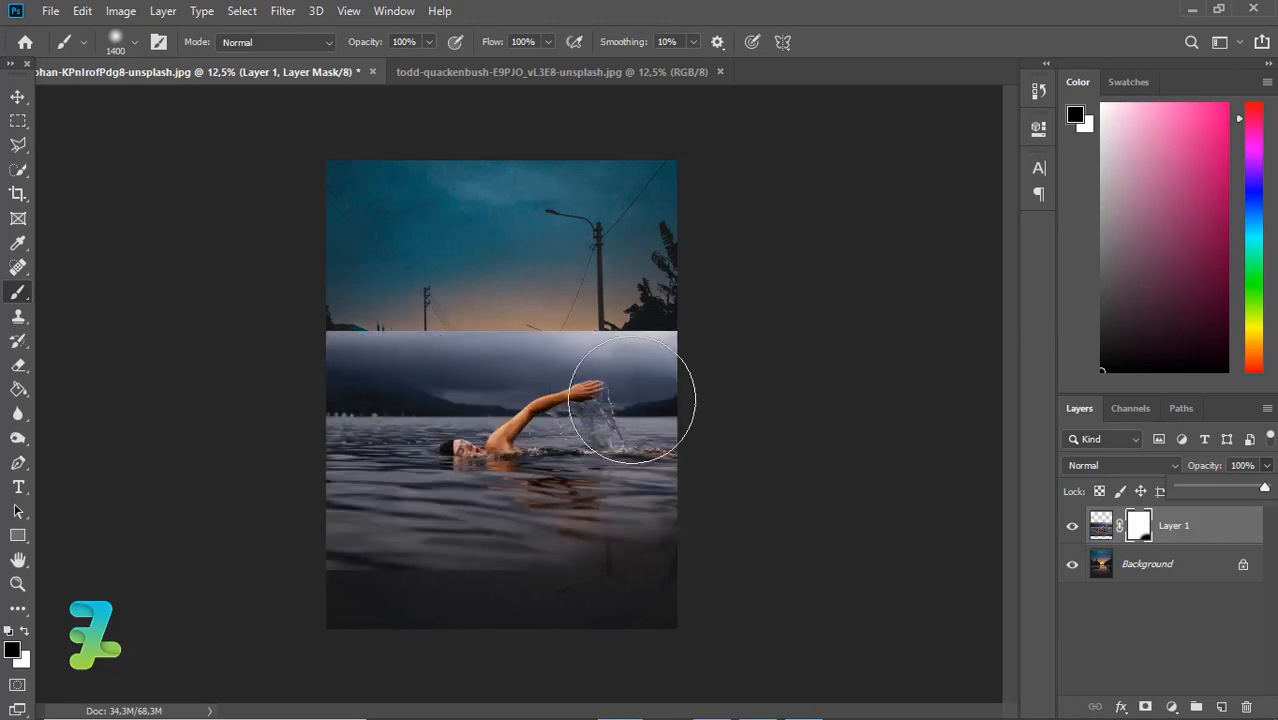
pyautogui.moveTo(601, 270)
pyautogui.mouseDown()
pyautogui.moveTo(428, 279)
pyautogui.moveTo(473, 279)
pyautogui.moveTo(367, 299)
pyautogui.moveTo(410, 273)
pyautogui.moveTo(568, 235)
pyautogui.moveTo(547, 272)
pyautogui.moveTo(570, 265)
pyautogui.moveTo(346, 310)
pyautogui.moveTo(332, 326)
pyautogui.moveTo(353, 303)
pyautogui.moveTo(366, 329)
pyautogui.moveTo(400, 336)
pyautogui.moveTo(272, 382)
pyautogui.mouseUp()
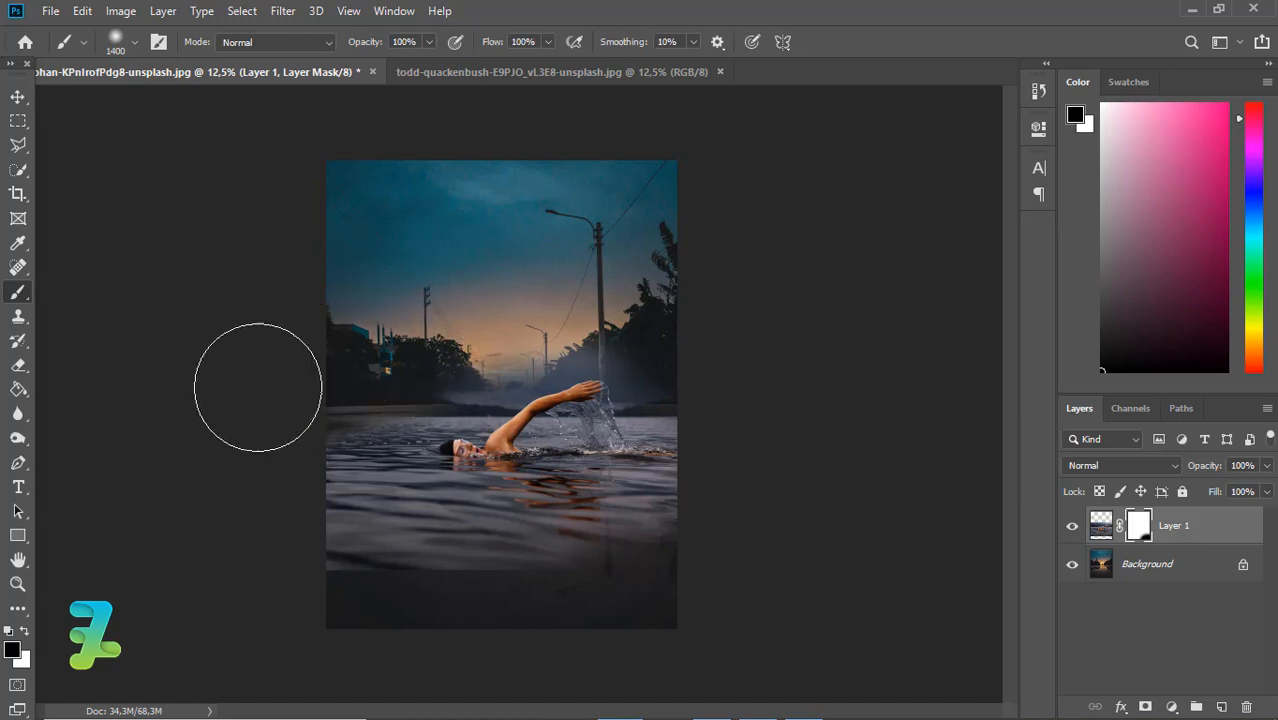
pyautogui.moveTo(347, 652); pyautogui.dragTo(428, 634)
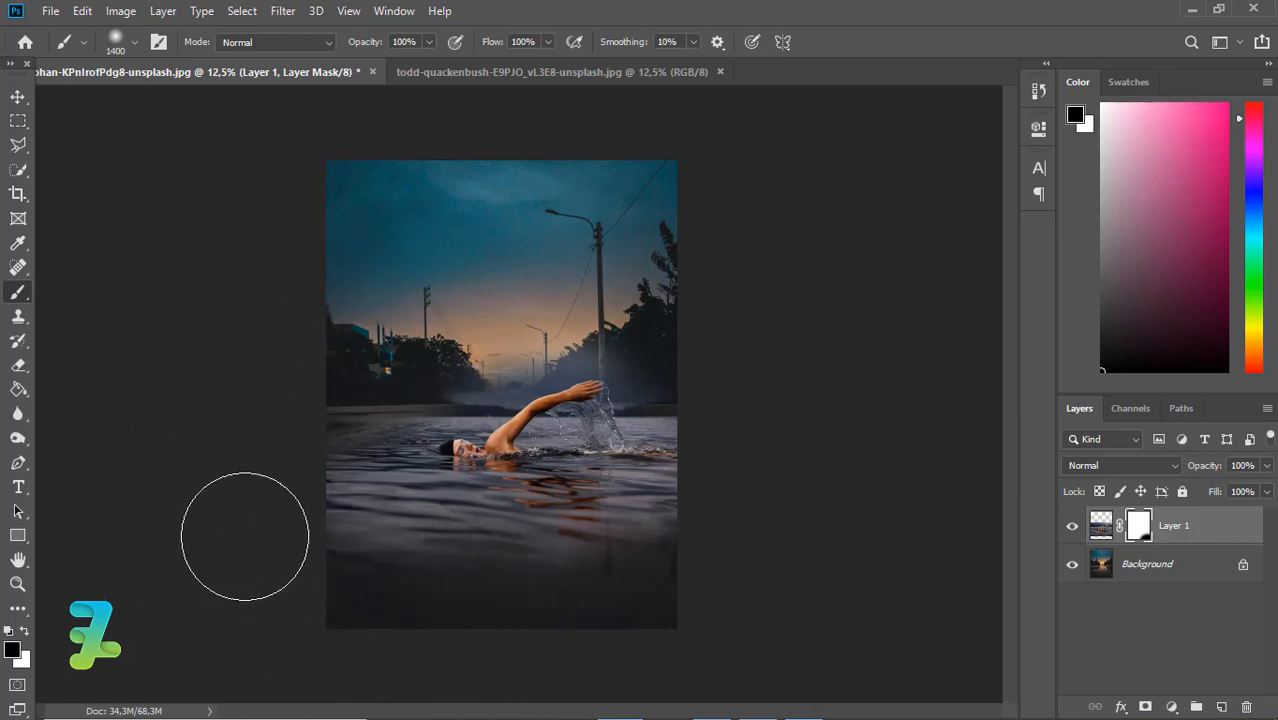
pyautogui.moveTo(245, 536)
pyautogui.mouseDown()
pyautogui.moveTo(265, 565)
pyautogui.moveTo(242, 508)
pyautogui.moveTo(352, 628)
pyautogui.mouseUp()
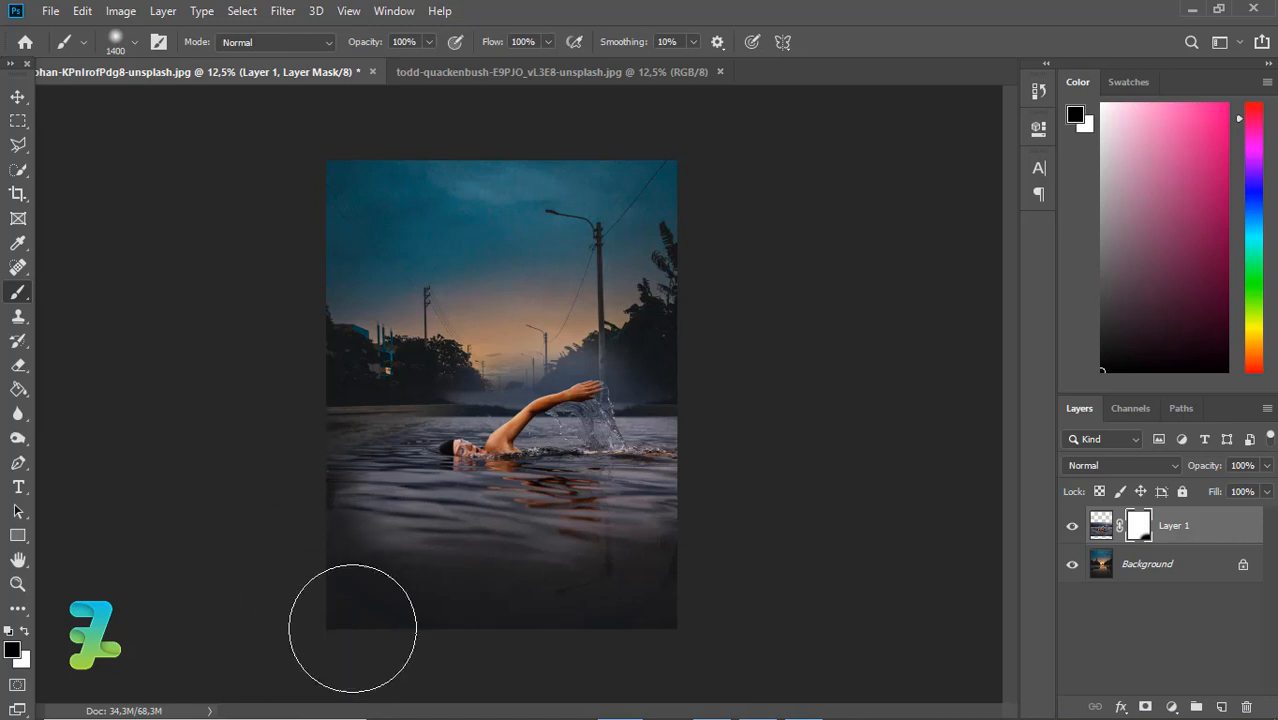
pyautogui.moveTo(751, 525); pyautogui.dragTo(745, 476)
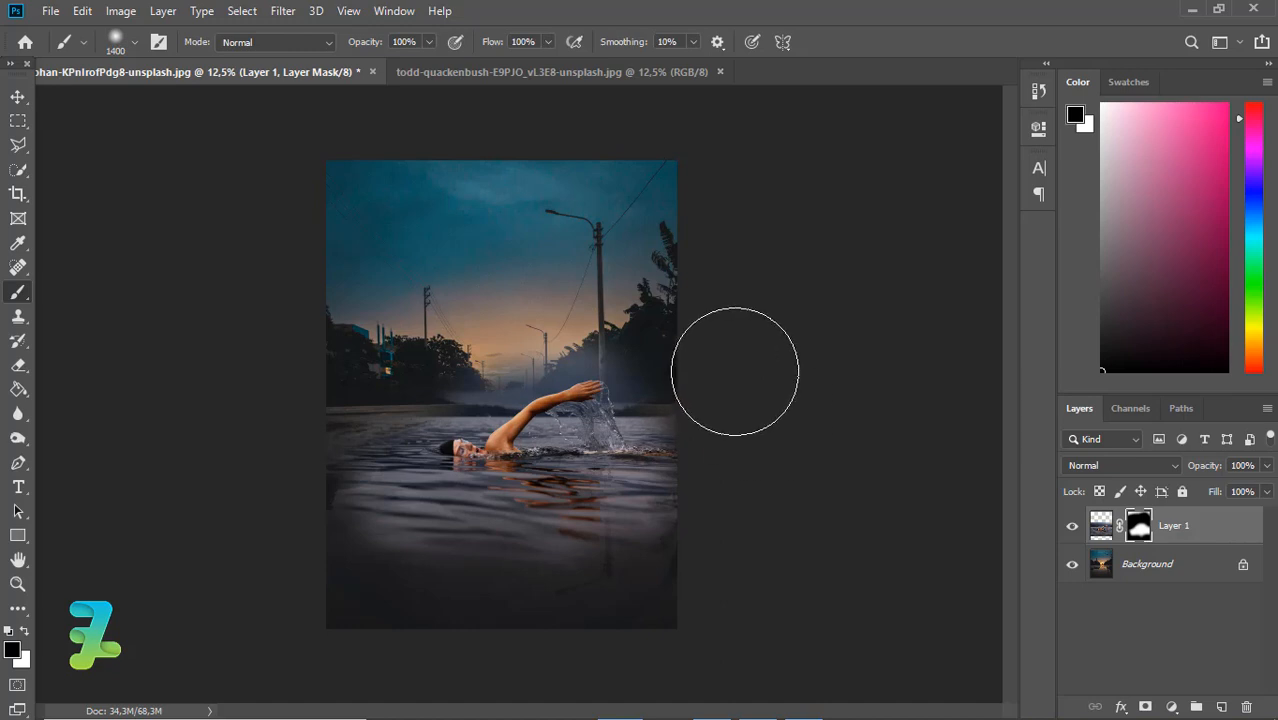
pyautogui.moveTo(575, 681)
pyautogui.mouseDown()
pyautogui.moveTo(613, 656)
pyautogui.moveTo(535, 667)
pyautogui.moveTo(533, 605)
pyautogui.moveTo(662, 605)
pyautogui.moveTo(673, 593)
pyautogui.mouseUp()
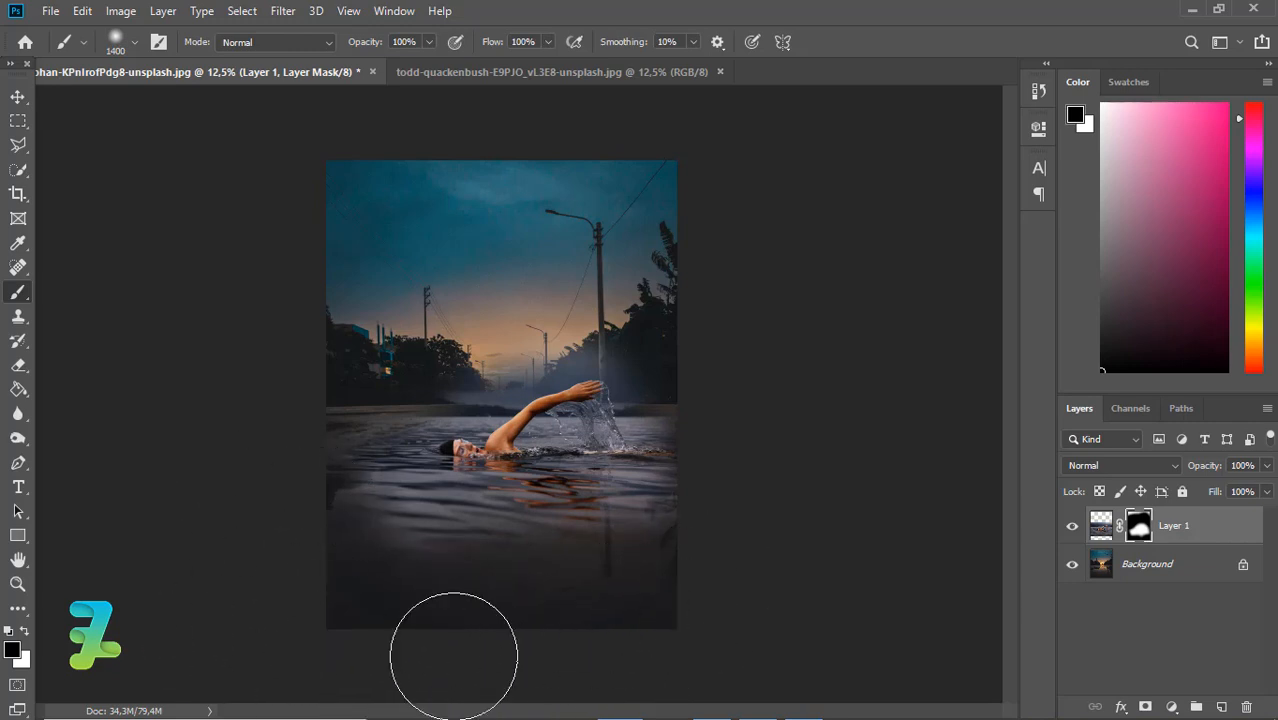
# Mask out the remaining haze over the left-hand trees and the sunset with a smaller black brush
pyautogui.hotkey('ctrl', '=')
pyautogui.hotkey('ctrl', '=')
pyautogui.hotkey('ctrl', '=')
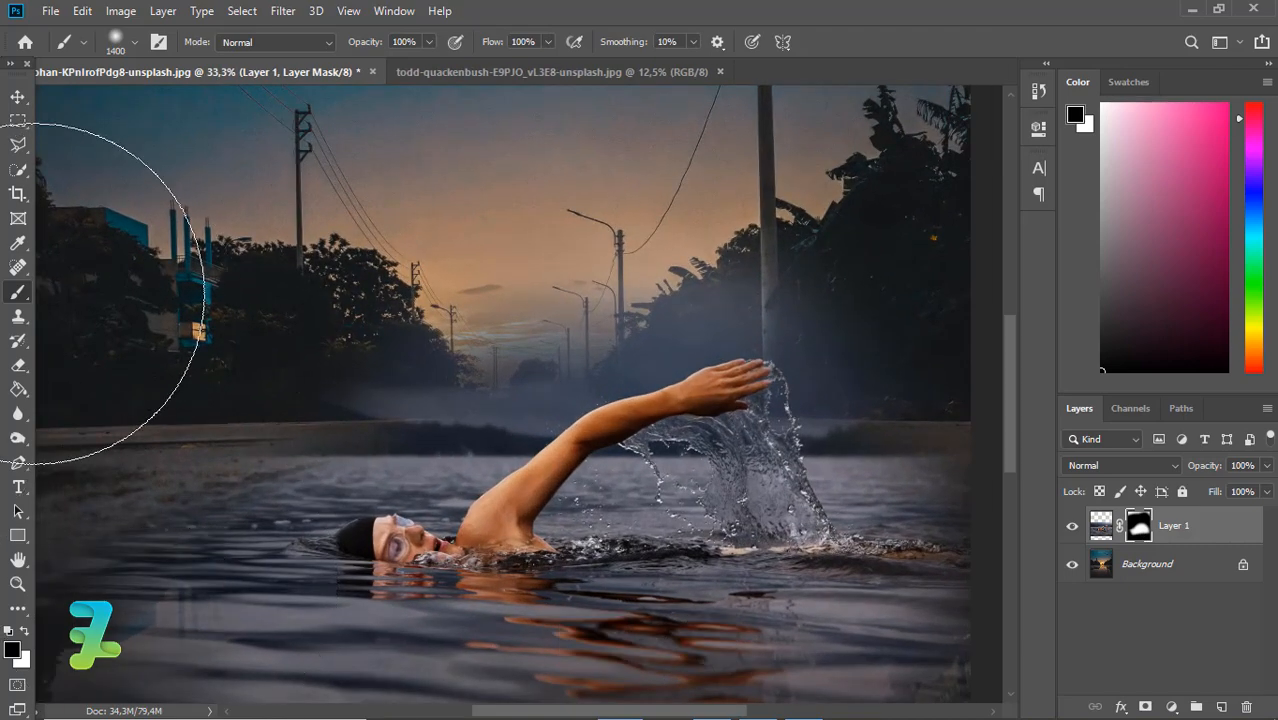
pyautogui.moveTo(34, 294); pyautogui.dragTo(216, 299)
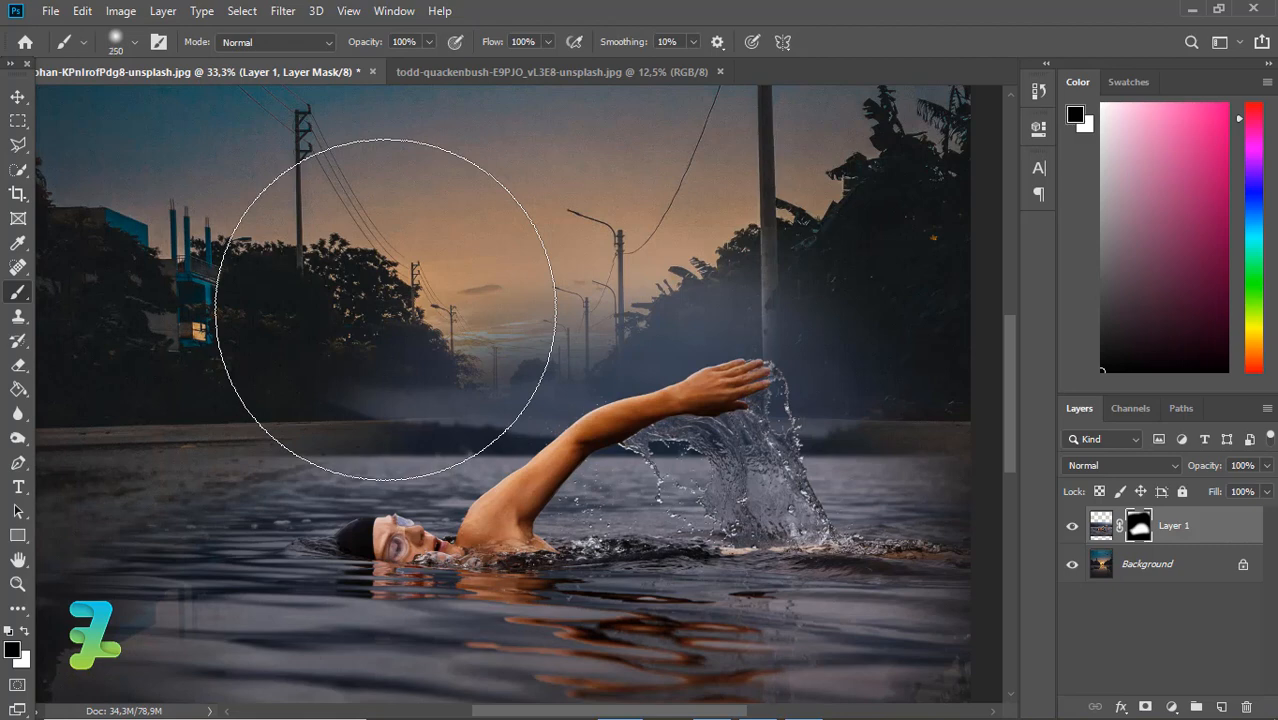
pyautogui.press(']')
pyautogui.moveTo(345, 398)
pyautogui.mouseDown()
pyautogui.moveTo(443, 413)
pyautogui.moveTo(372, 448)
pyautogui.moveTo(361, 428)
pyautogui.moveTo(506, 409)
pyautogui.moveTo(479, 401)
pyautogui.moveTo(616, 313)
pyautogui.moveTo(489, 343)
pyautogui.moveTo(526, 304)
pyautogui.moveTo(441, 242)
pyautogui.mouseUp()
pyautogui.moveTo(532, 356); pyautogui.dragTo(486, 351)
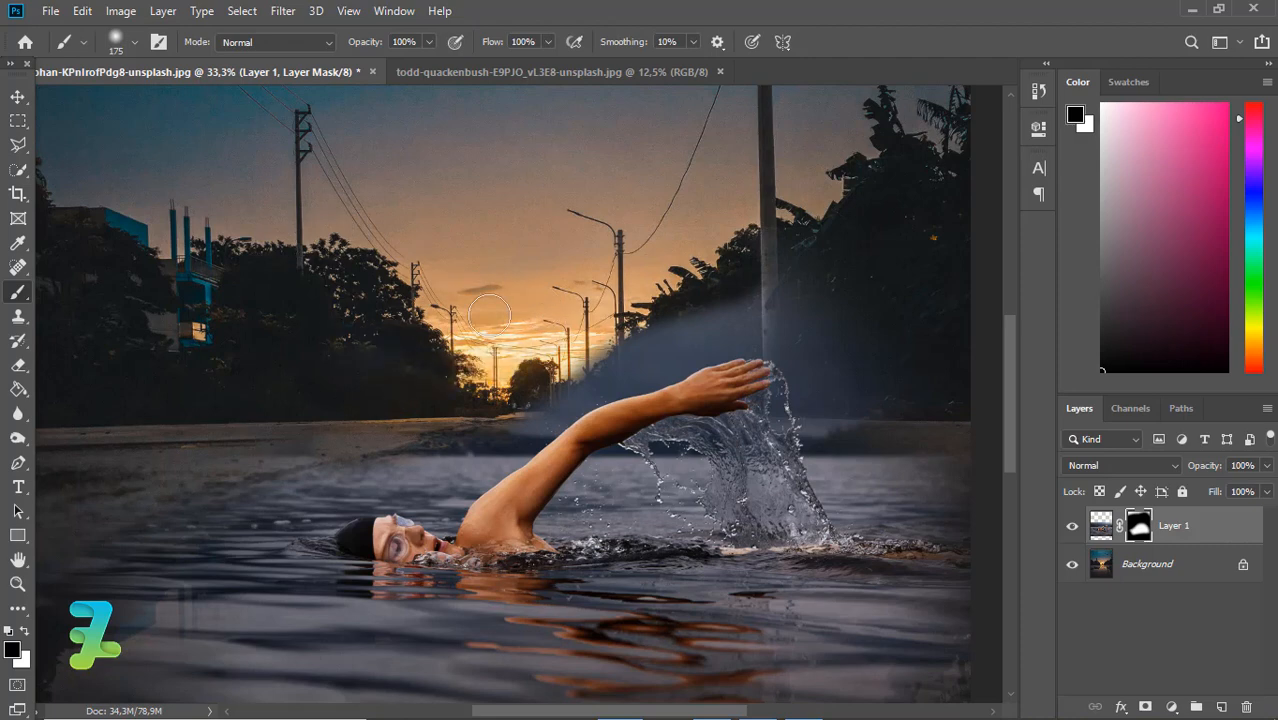
# Mask the haze around the raised hand and right-hand trees and along the road's left side with a 175 px black brush
pyautogui.moveTo(825, 293)
pyautogui.mouseDown()
pyautogui.moveTo(732, 291)
pyautogui.moveTo(815, 304)
pyautogui.mouseUp()
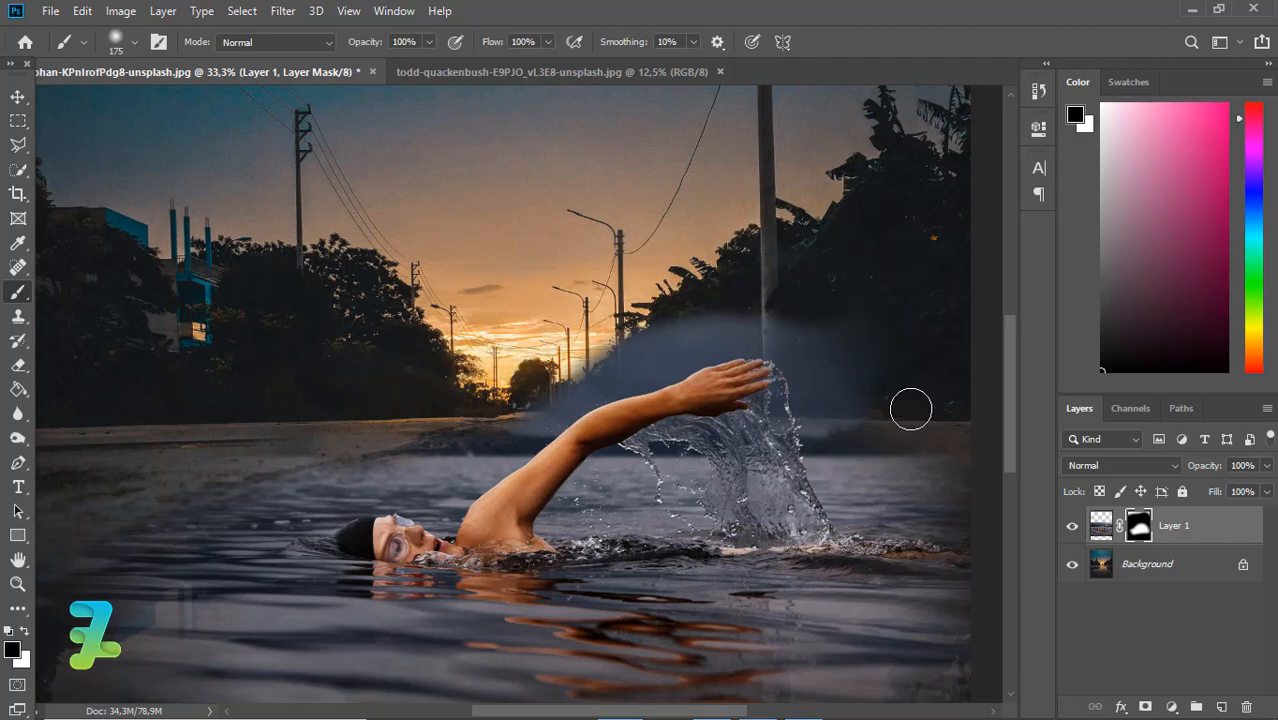
pyautogui.moveTo(822, 366)
pyautogui.mouseDown()
pyautogui.moveTo(890, 426)
pyautogui.moveTo(838, 412)
pyautogui.mouseUp()
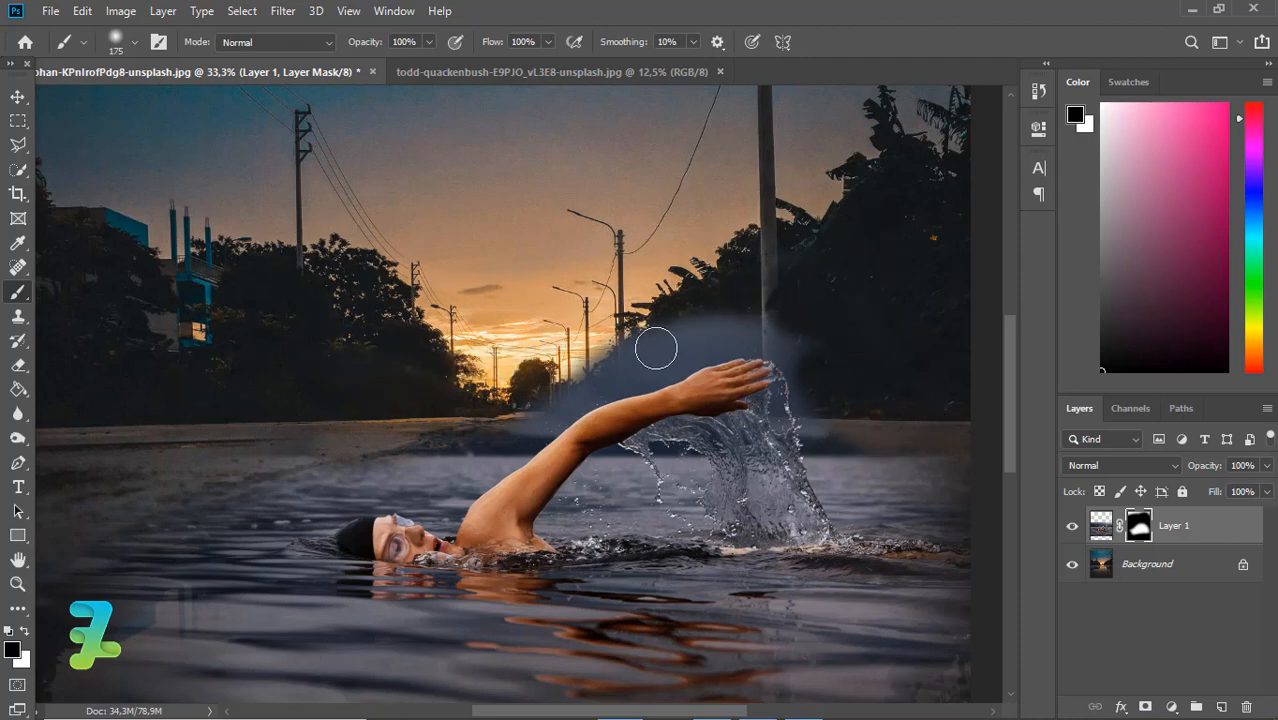
pyautogui.moveTo(653, 345)
pyautogui.mouseDown()
pyautogui.moveTo(778, 324)
pyautogui.moveTo(559, 314)
pyautogui.moveTo(707, 297)
pyautogui.mouseUp()
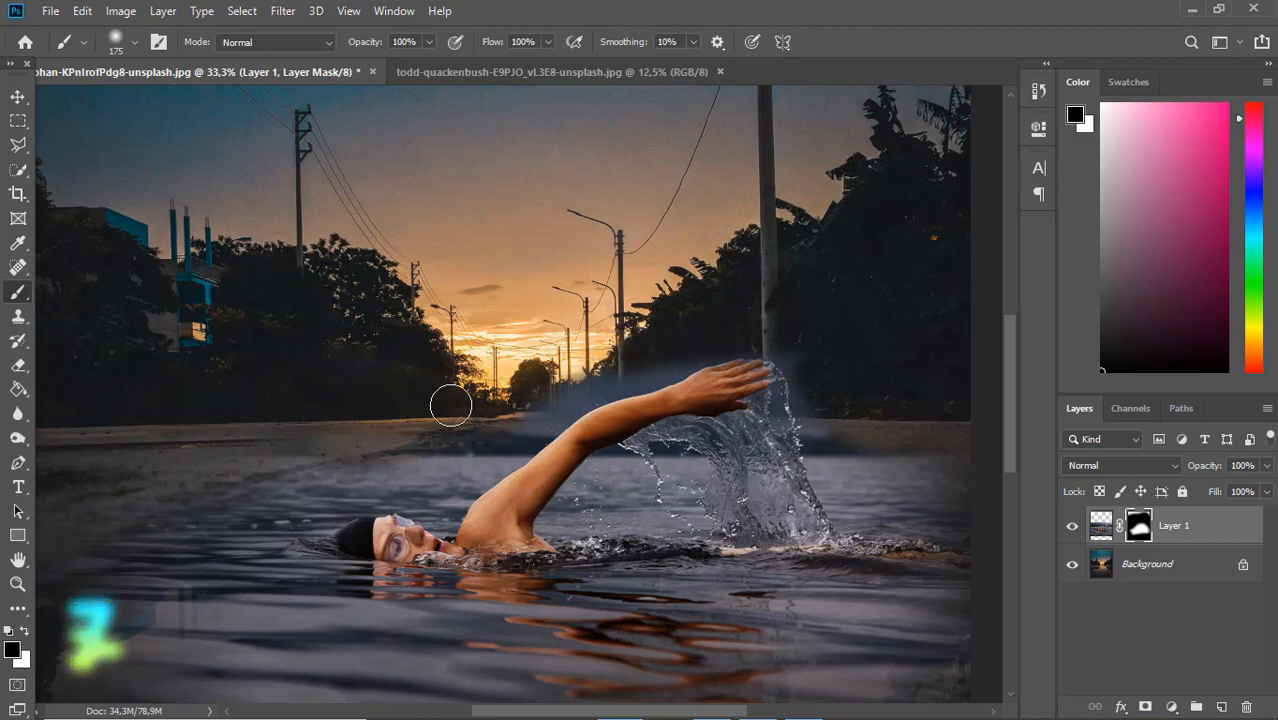
pyautogui.moveTo(297, 423); pyautogui.dragTo(295, 448)
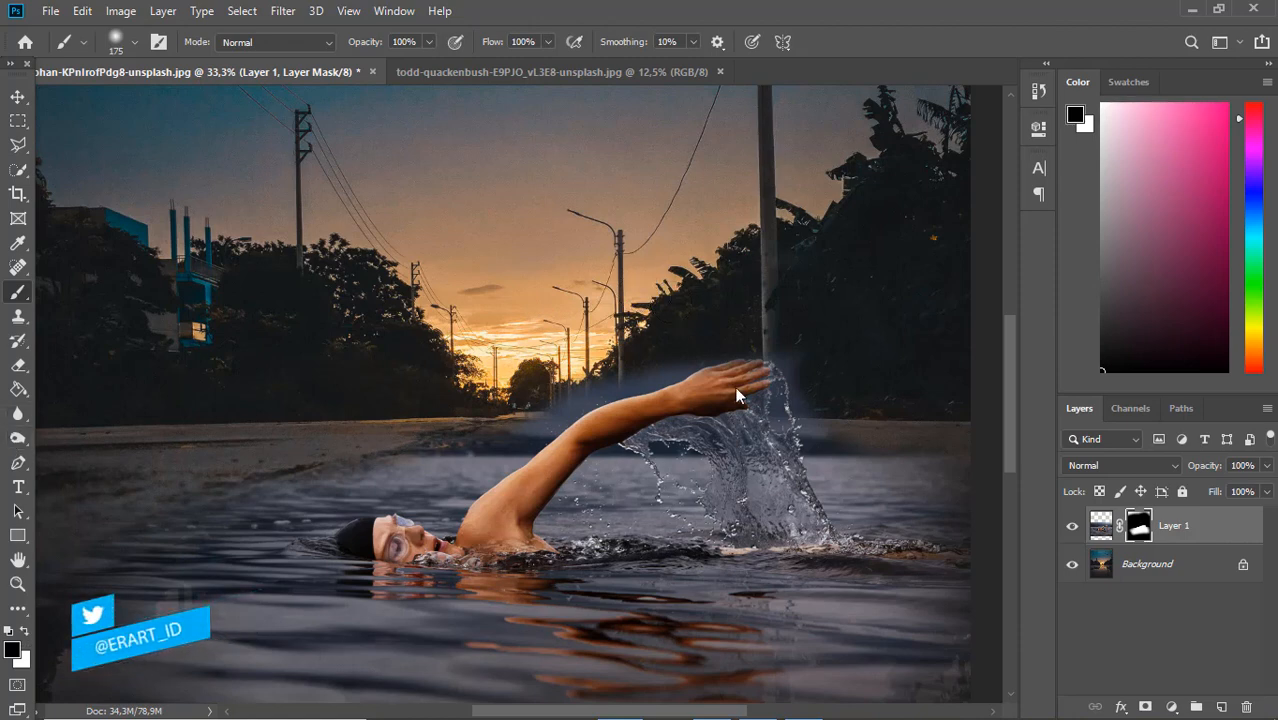
# Select the hazy area above the swimmer with the Polygonal Lasso, tracing the arm's upper edge and the outer edge of the splash
pyautogui.press('x')
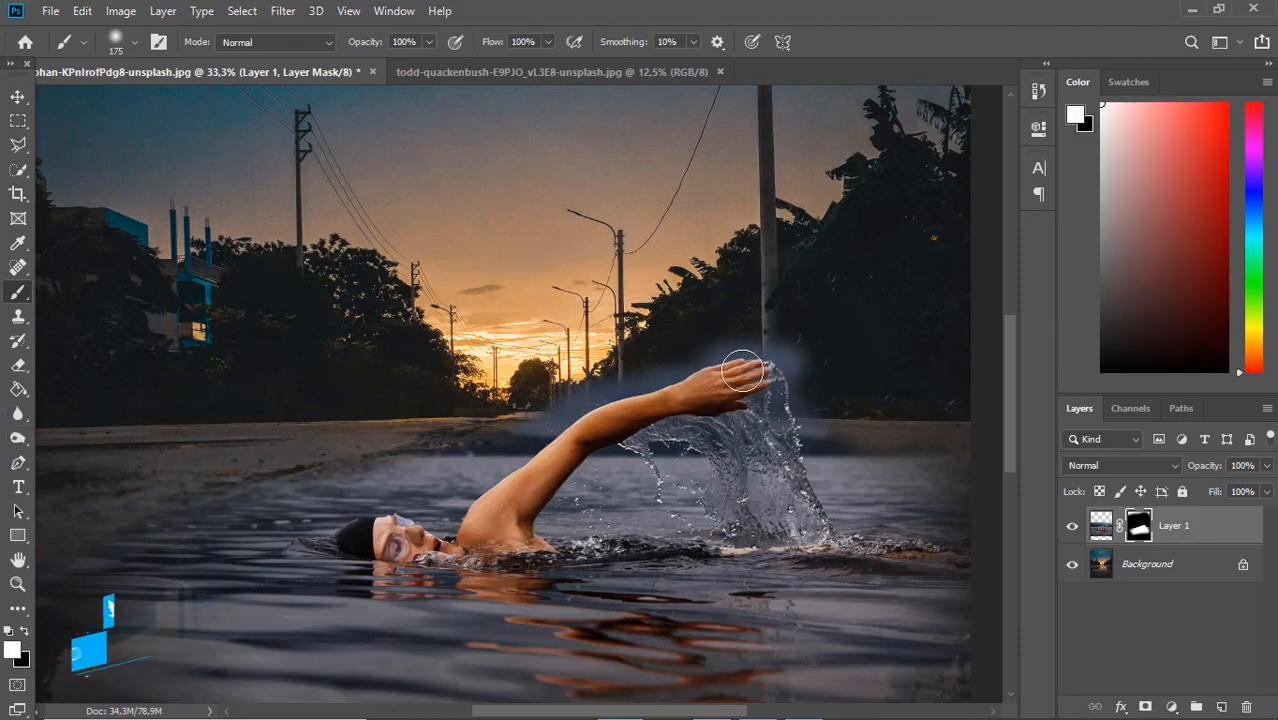
pyautogui.hotkey('ctrl', '=')
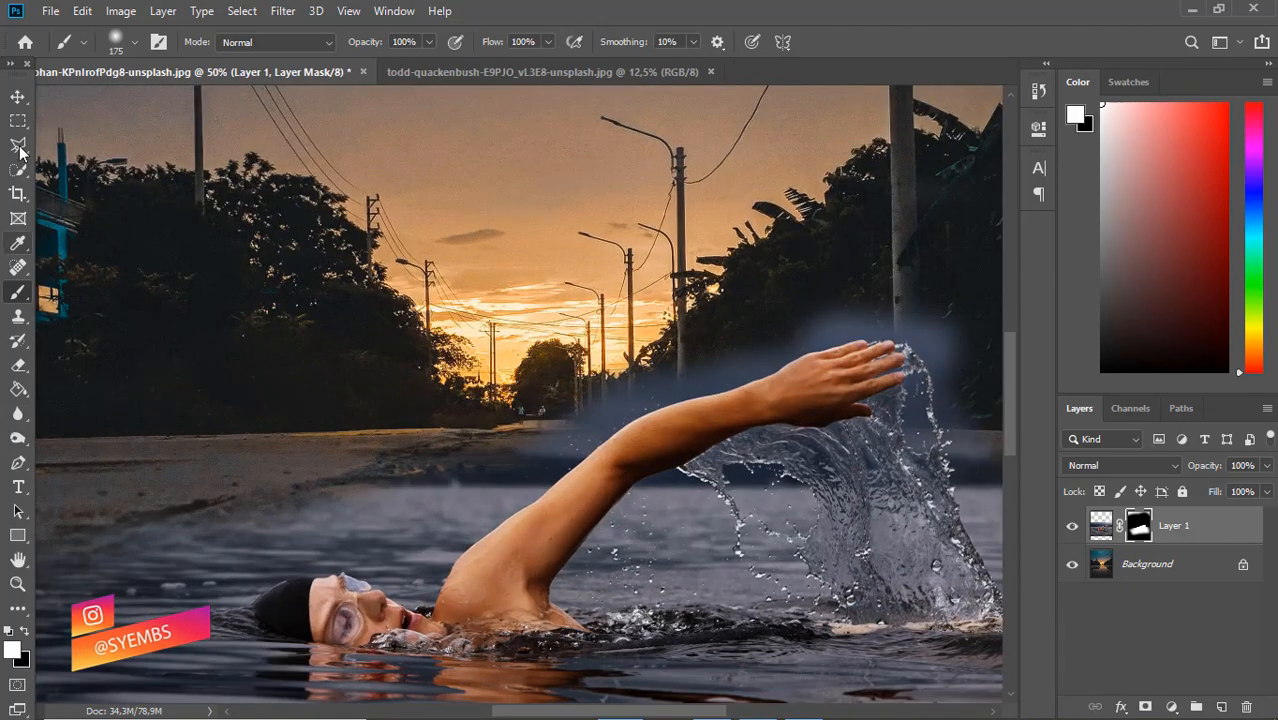
pyautogui.press('l')
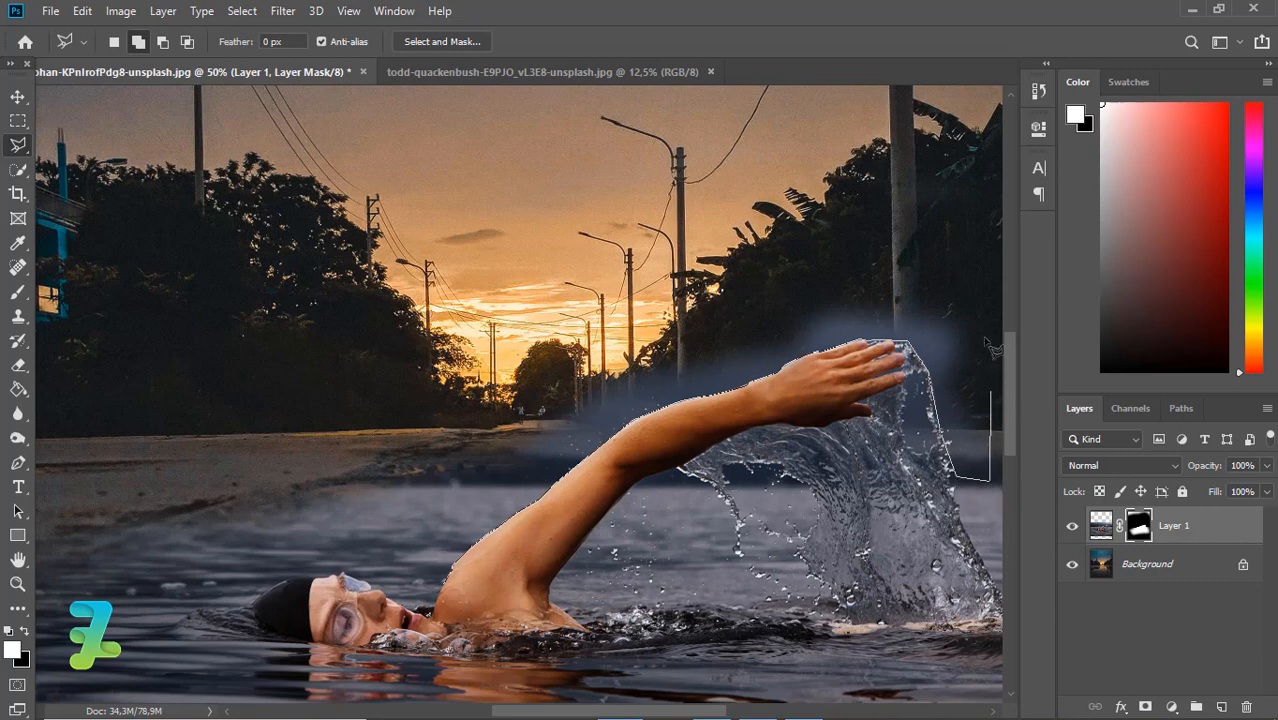
pyautogui.click(980, 302)
pyautogui.click(570, 230)
pyautogui.click(338, 336)
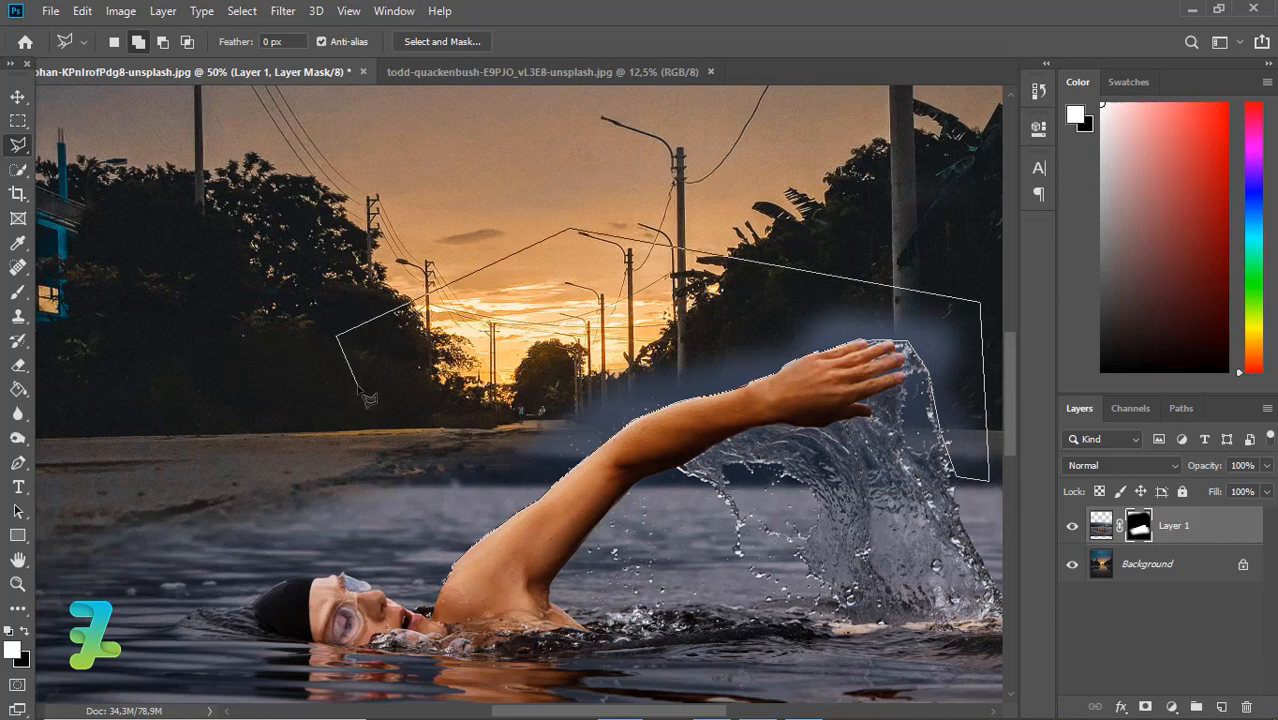
pyautogui.click(424, 390)
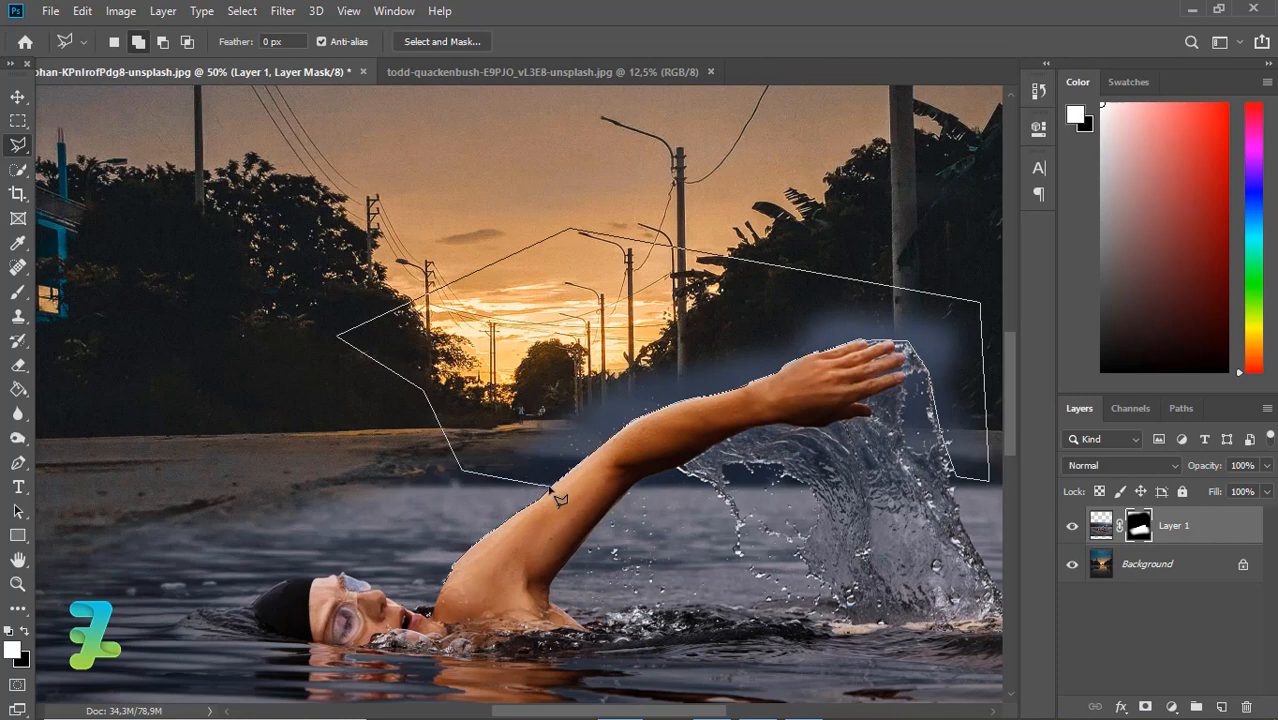
pyautogui.click(450, 592)
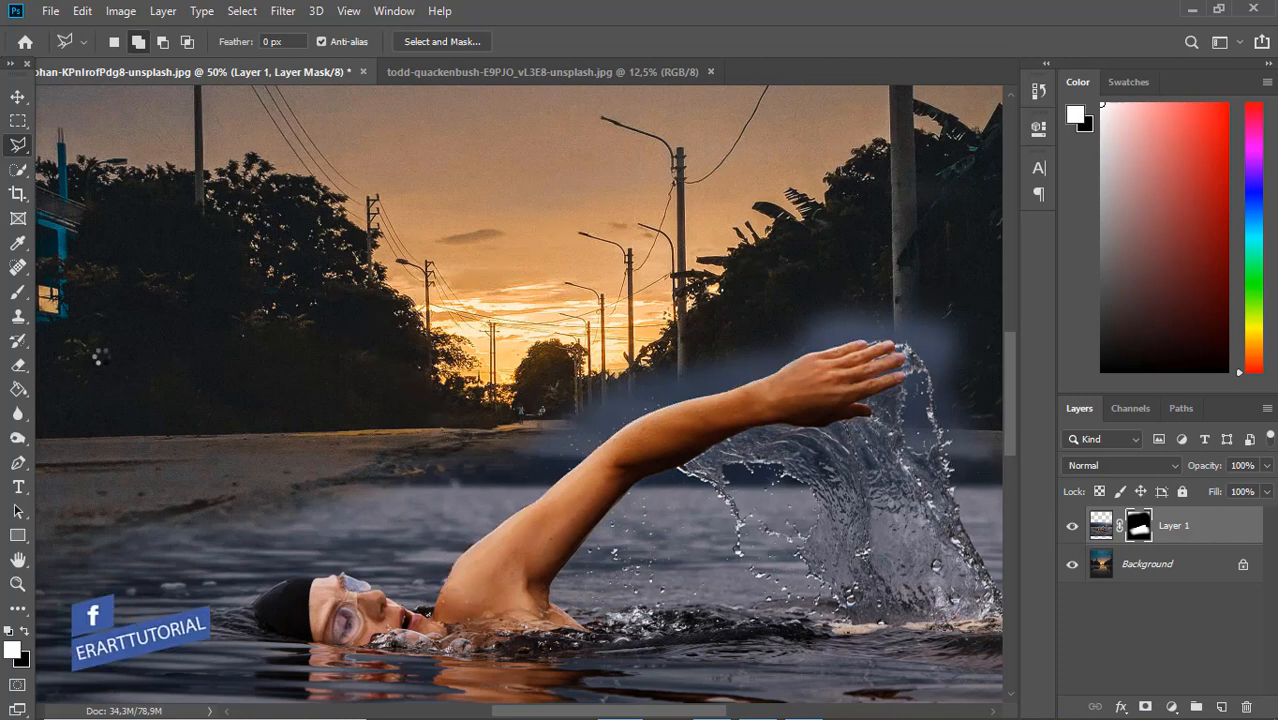
# Paint black on the mask inside the selection to hide the haze above the arm and beside the splash, and deselect
pyautogui.click(18, 291)
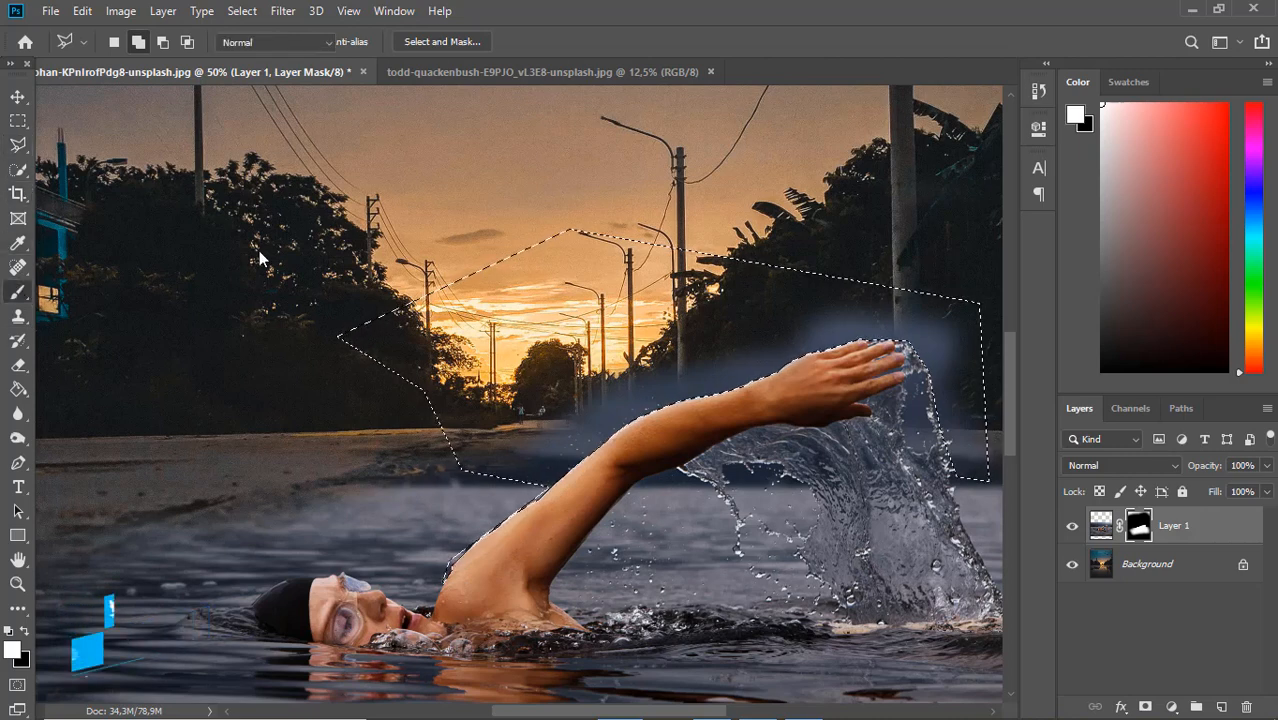
pyautogui.moveTo(913, 285); pyautogui.dragTo(620, 410)
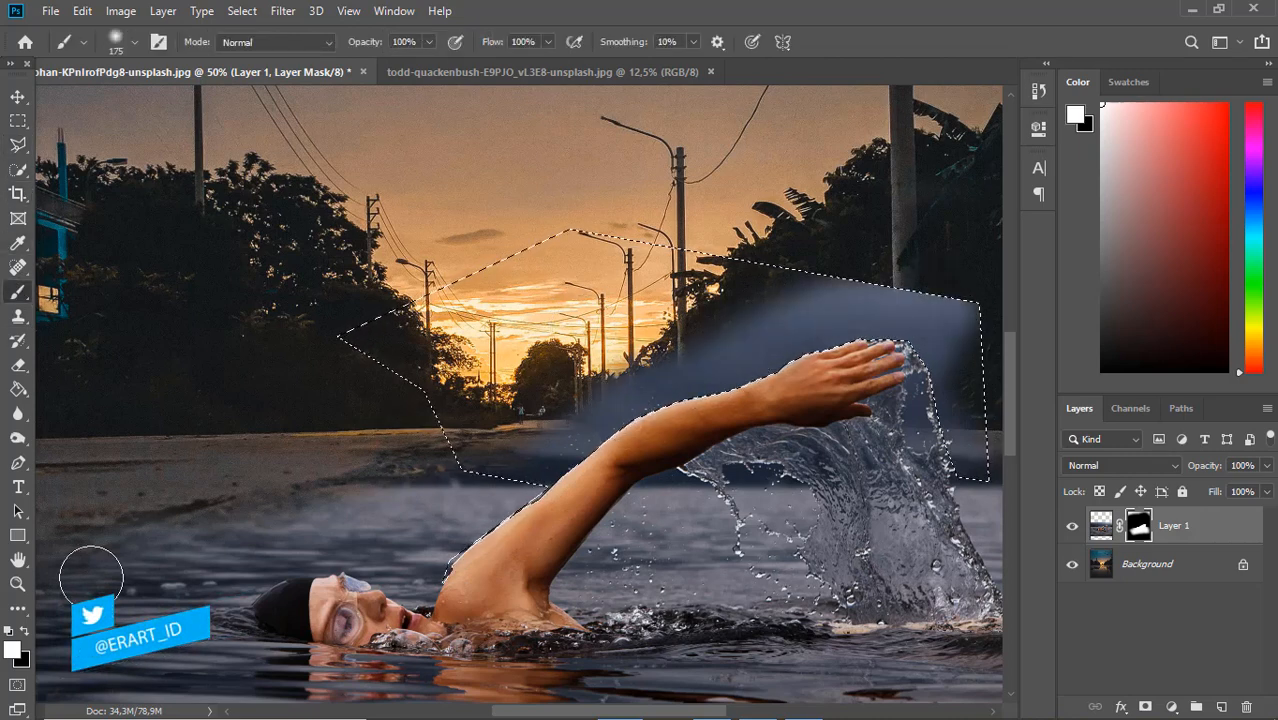
pyautogui.press('x')
pyautogui.moveTo(966, 350)
pyautogui.mouseDown()
pyautogui.moveTo(946, 312)
pyautogui.moveTo(928, 398)
pyautogui.moveTo(787, 230)
pyautogui.moveTo(806, 353)
pyautogui.moveTo(959, 224)
pyautogui.moveTo(916, 217)
pyautogui.moveTo(547, 440)
pyautogui.moveTo(745, 408)
pyautogui.moveTo(842, 336)
pyautogui.moveTo(806, 348)
pyautogui.mouseUp()
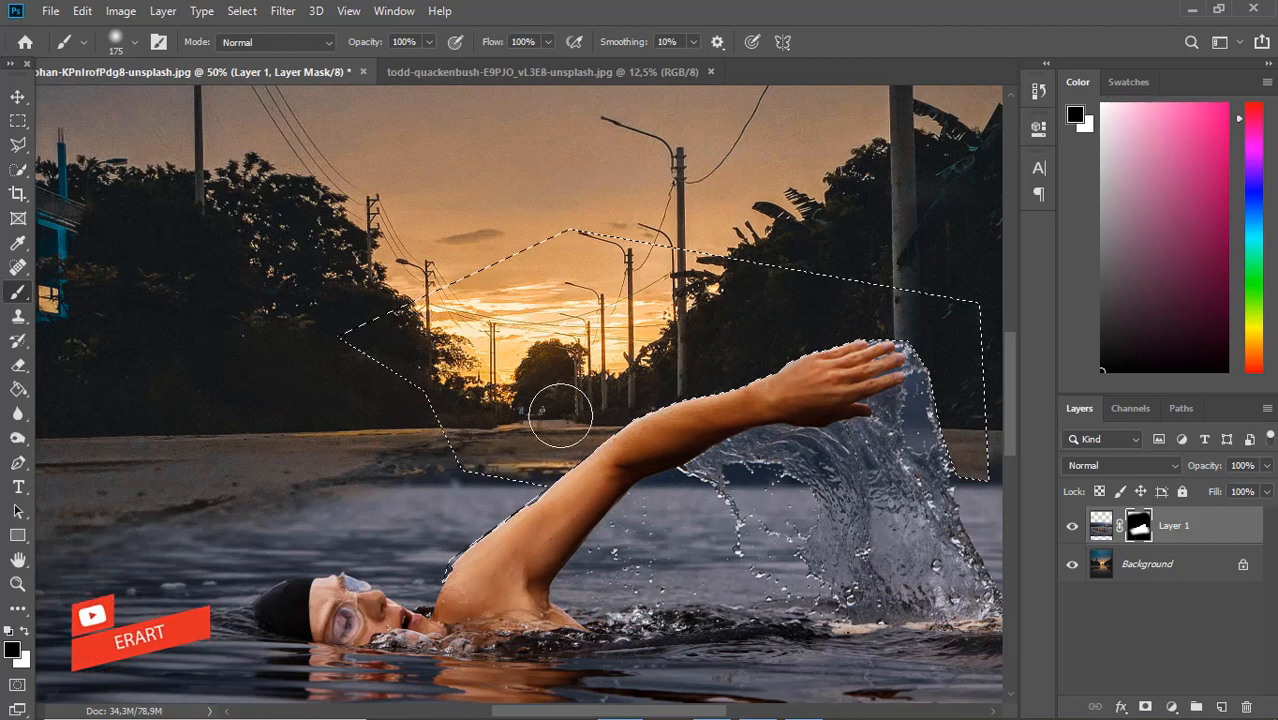
pyautogui.hotkey('ctrl', 'd')
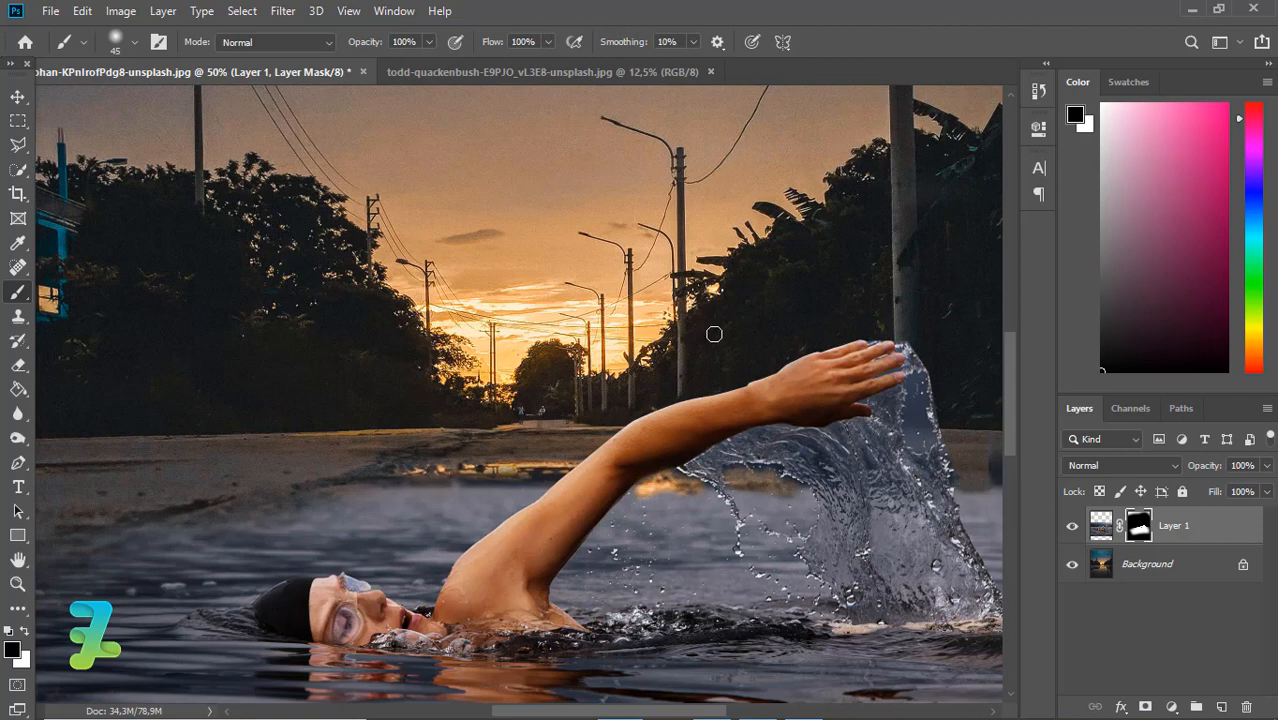
# Set the brush opacity to 30% and partly mask the water background within the splash below the hand using the 45 px brush
pyautogui.click(428, 42)
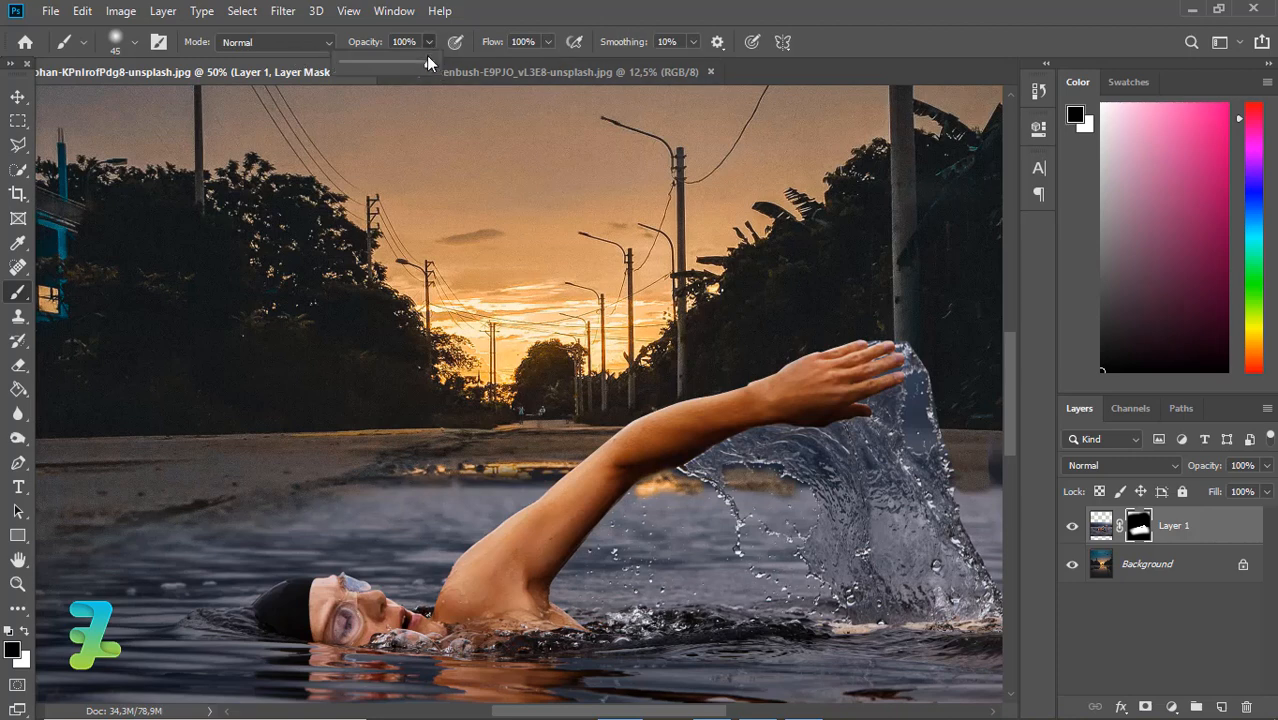
pyautogui.click(797, 467)
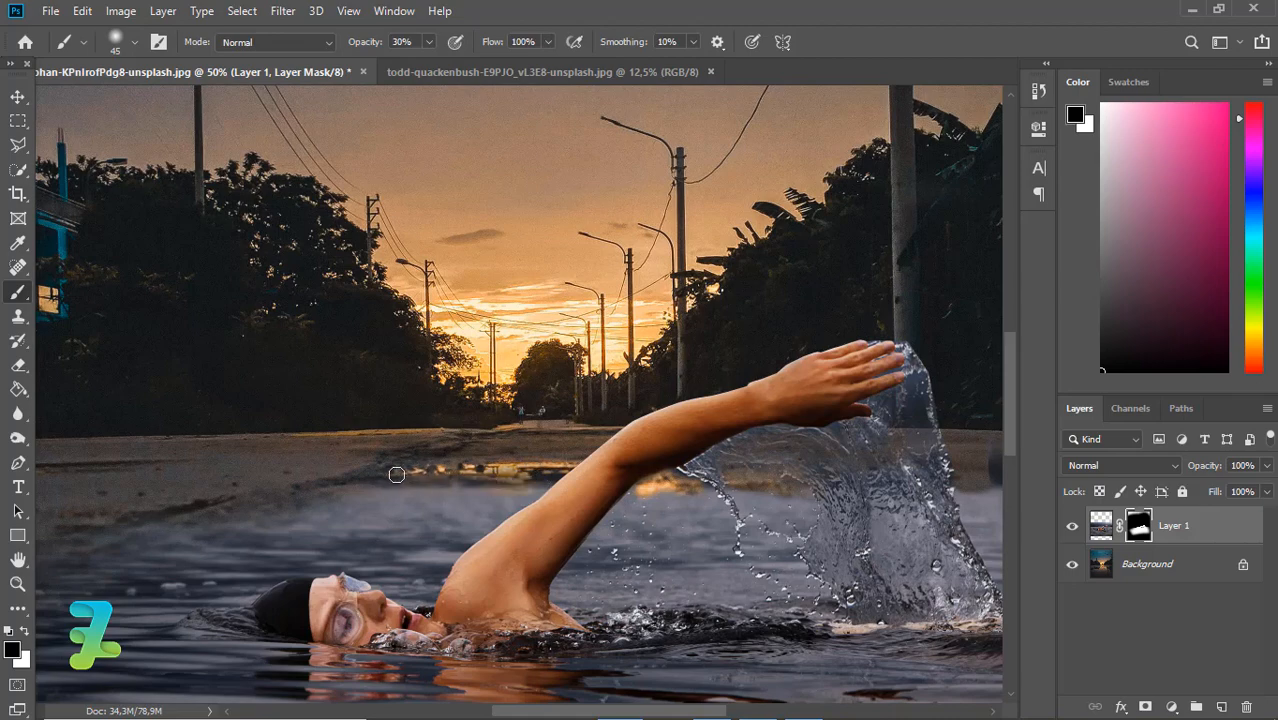
# Set the brush opacity to 100% and enlarge the brush to 150 px
pyautogui.scroll(-5, 1005, 486)
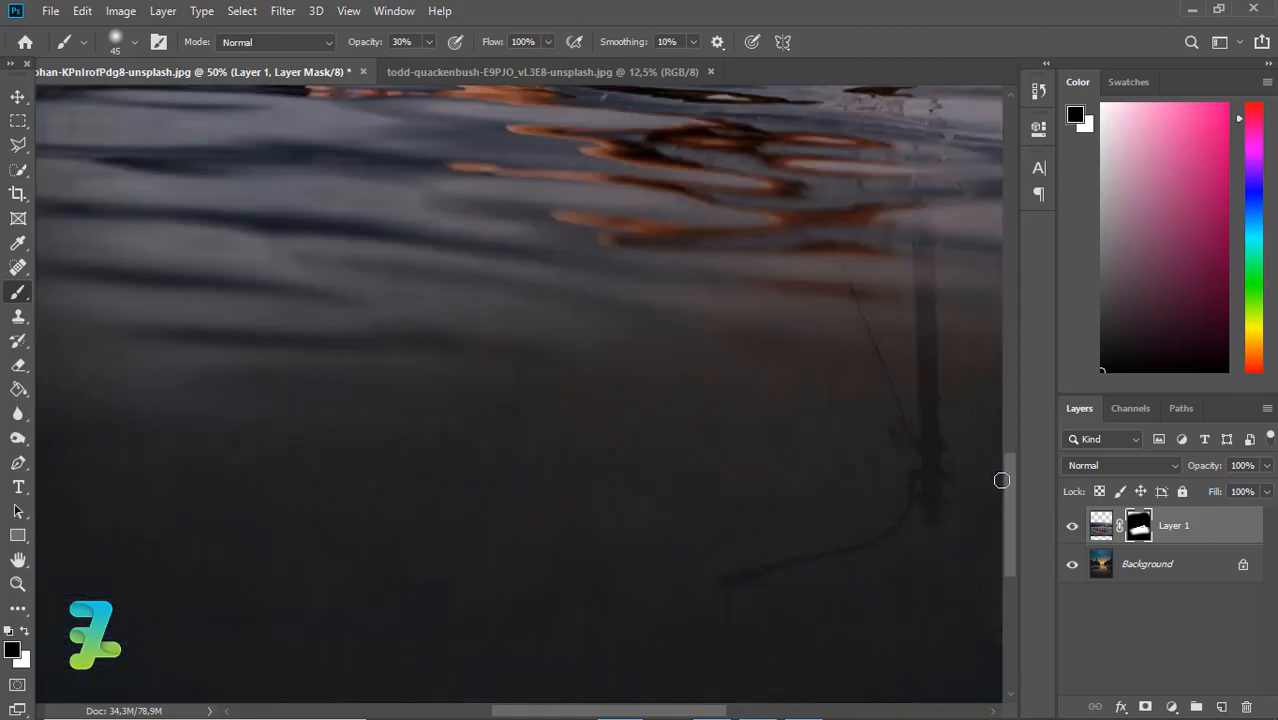
pyautogui.moveTo(1009, 485); pyautogui.dragTo(1002, 417)
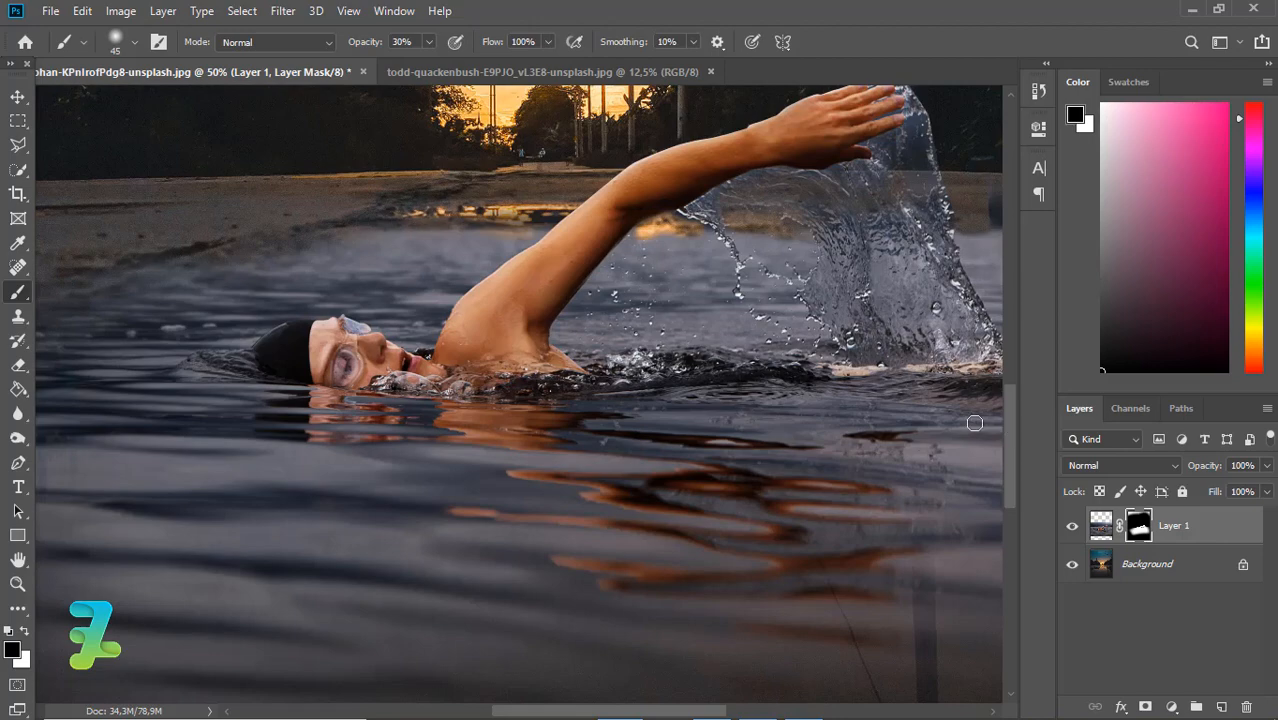
pyautogui.hotkey('ctrl', '+')
pyautogui.hotkey('ctrl', '-')
pyautogui.hotkey('ctrl', '-')
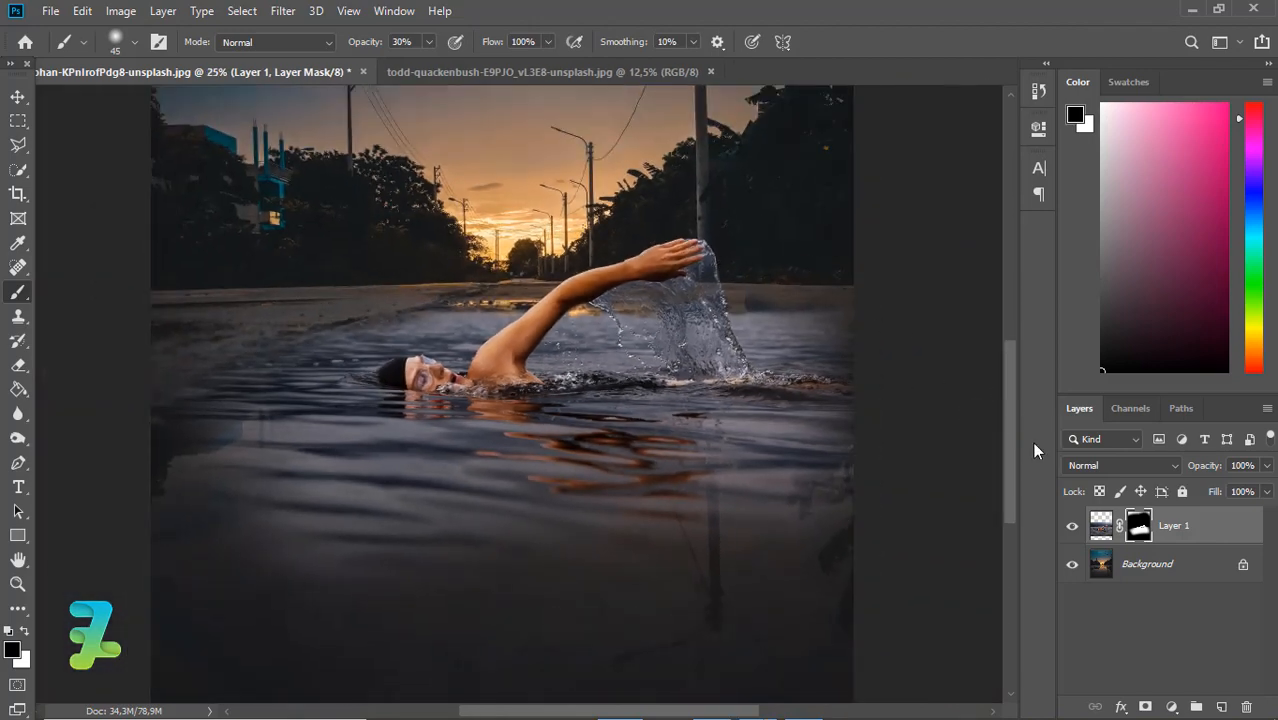
pyautogui.scroll(2, 1001, 431)
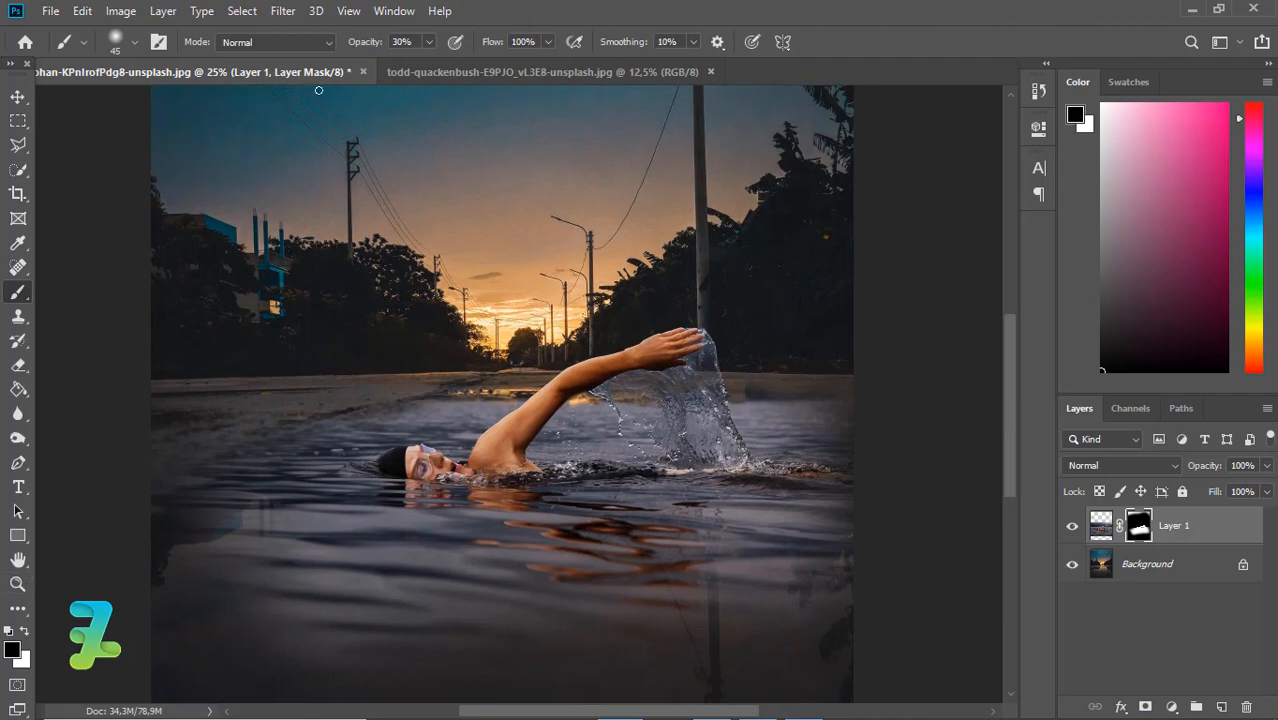
pyautogui.moveTo(428, 42)
pyautogui.mouseDown()
pyautogui.moveTo(428, 78)
pyautogui.moveTo(548, 92)
pyautogui.mouseUp()
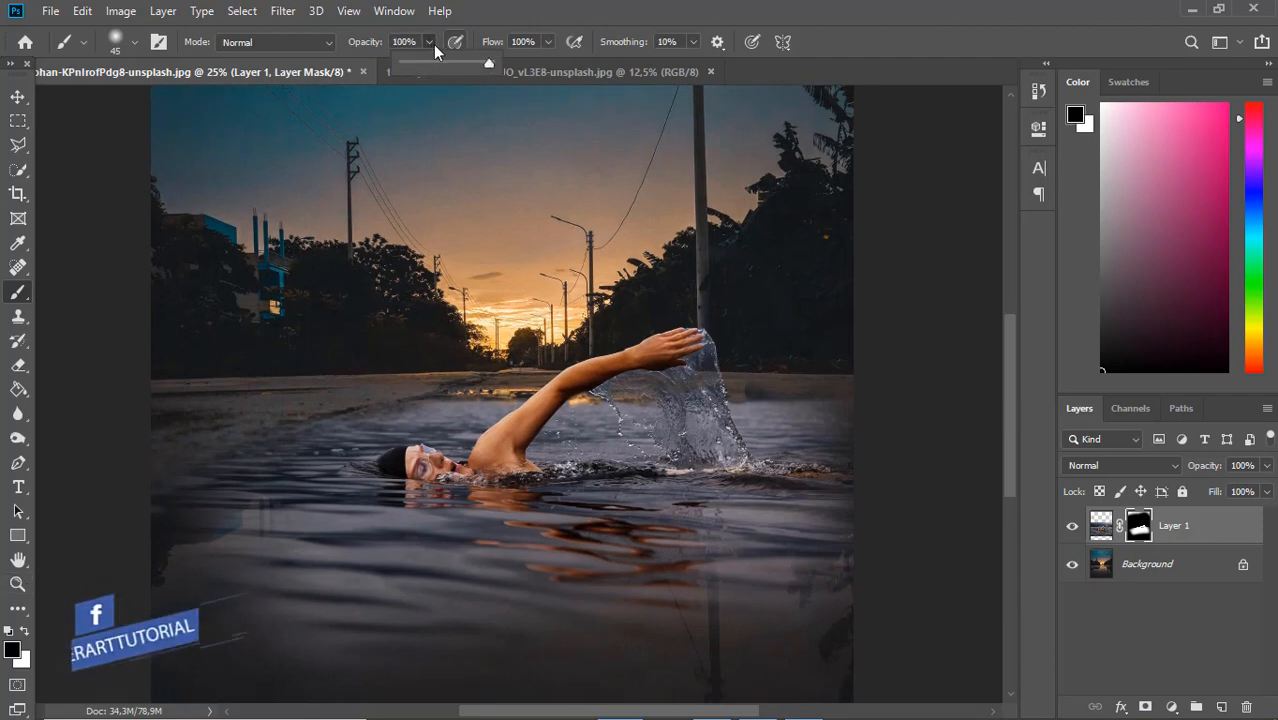
pyautogui.click(430, 42)
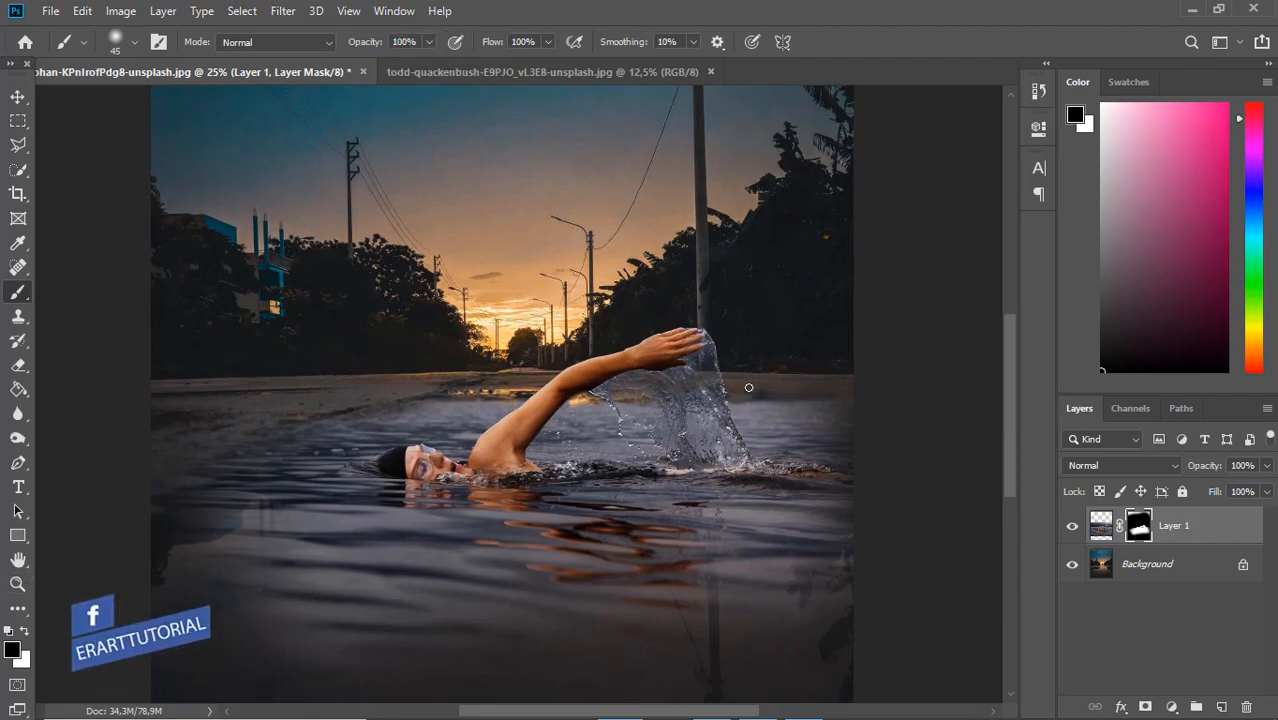
pyautogui.press(']')
pyautogui.press(']')
pyautogui.press(']')
pyautogui.press(']')
pyautogui.press(']')
pyautogui.press(']')
pyautogui.press(']')
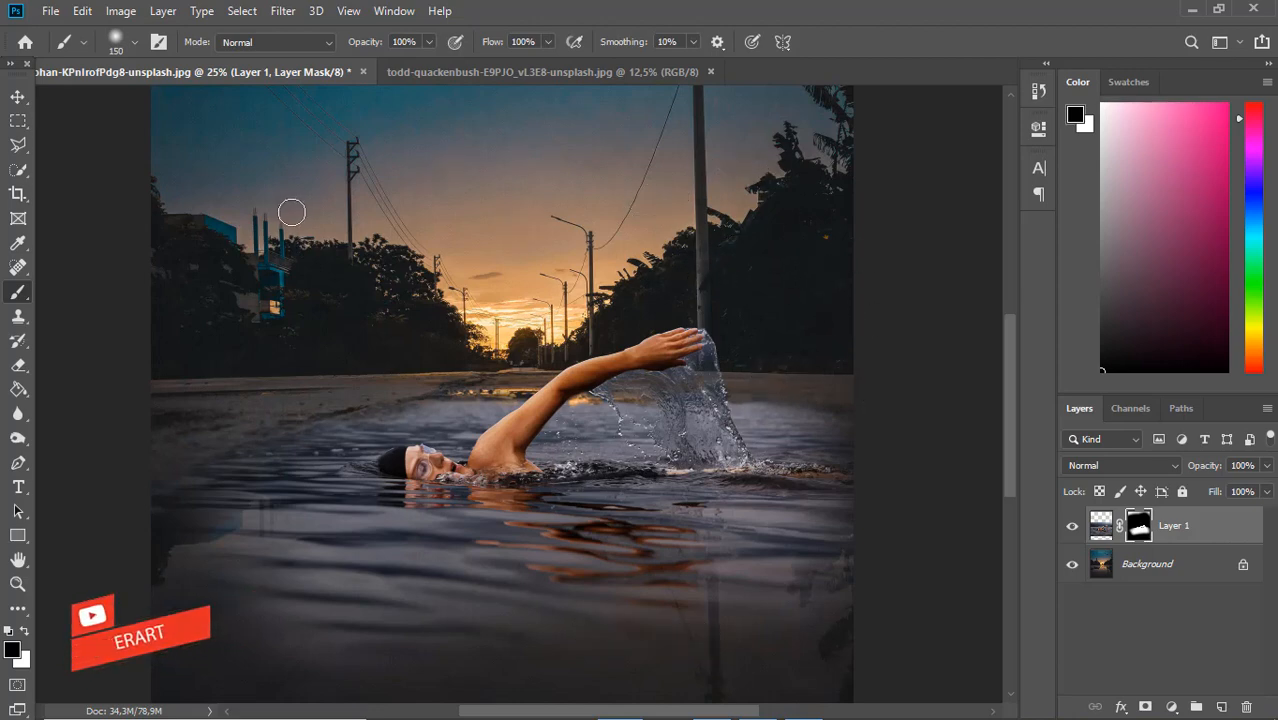
# Add a Hue/Saturation adjustment layer above the swimmer layer and clip it to that layer
pyautogui.hotkey('ctrl', '-')
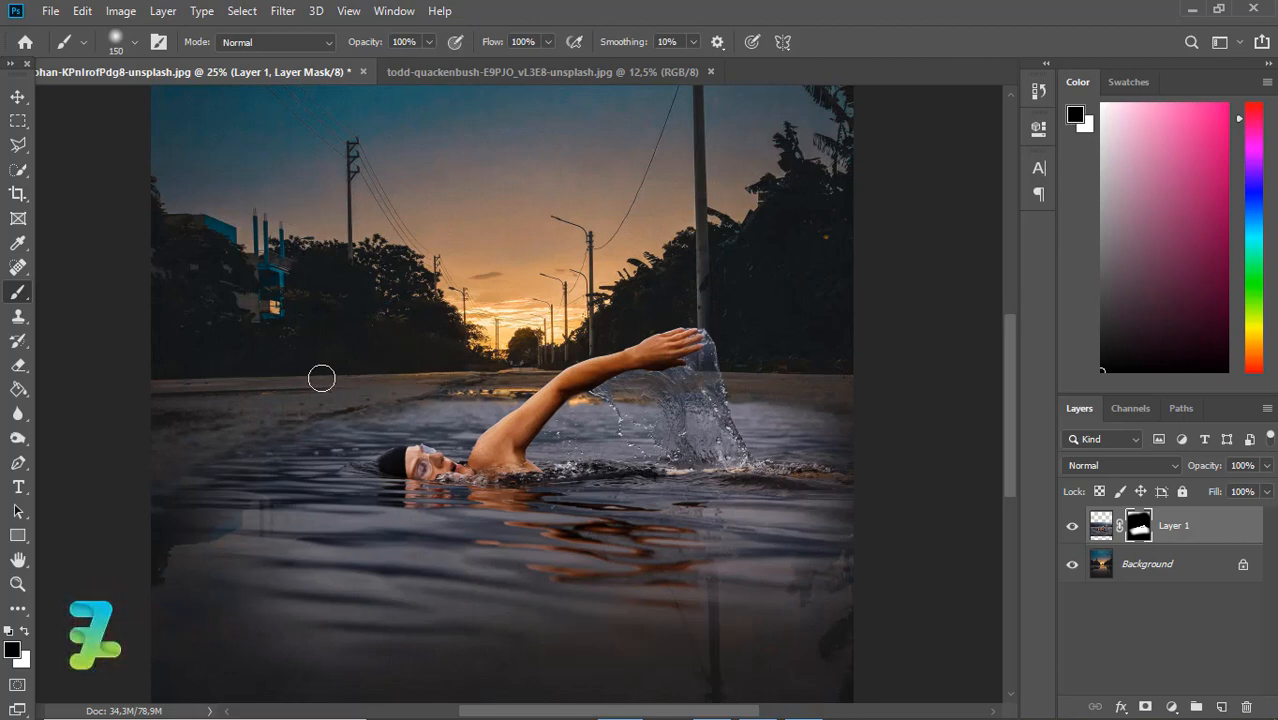
pyautogui.hotkey('ctrl', '-')
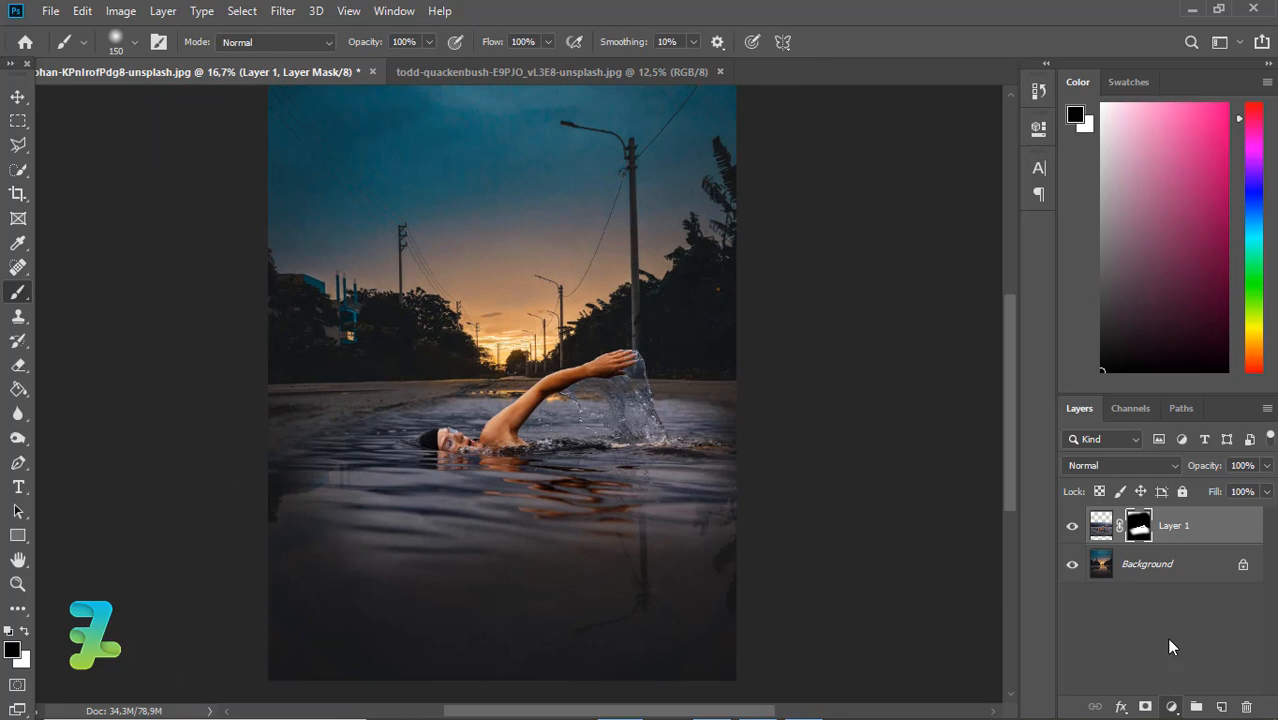
pyautogui.click(1172, 707)
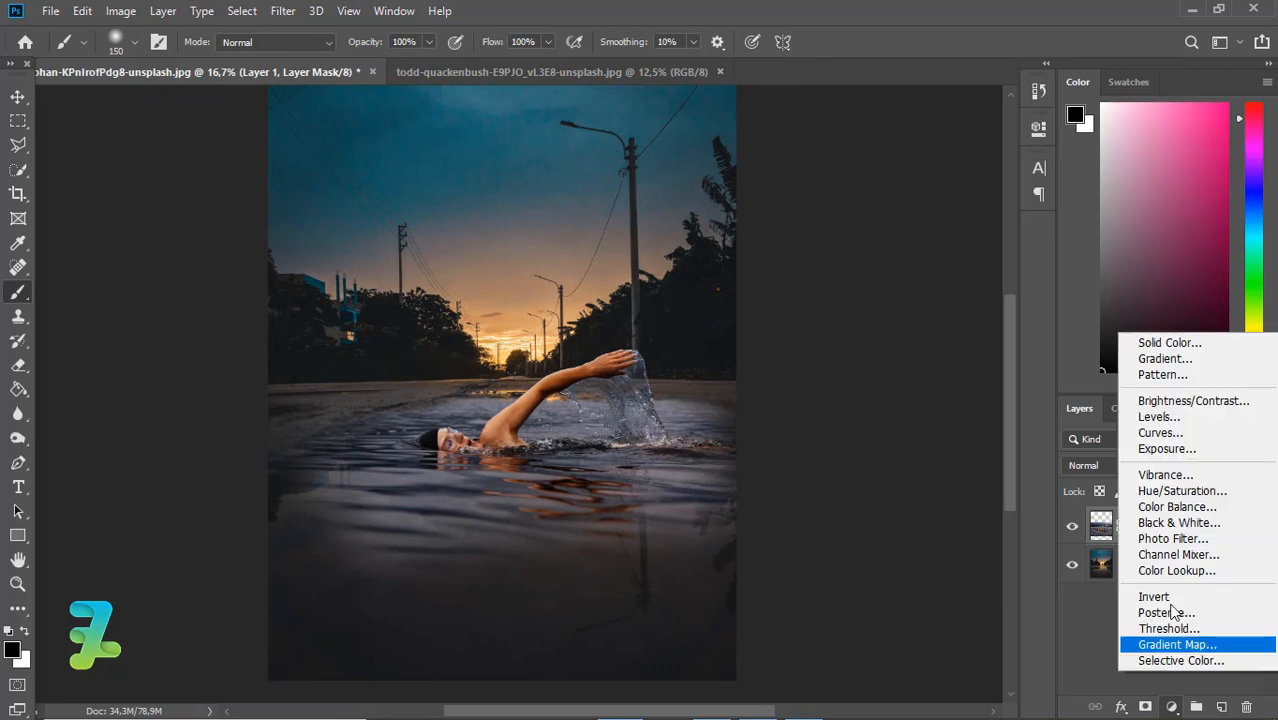
pyautogui.click(1170, 505)
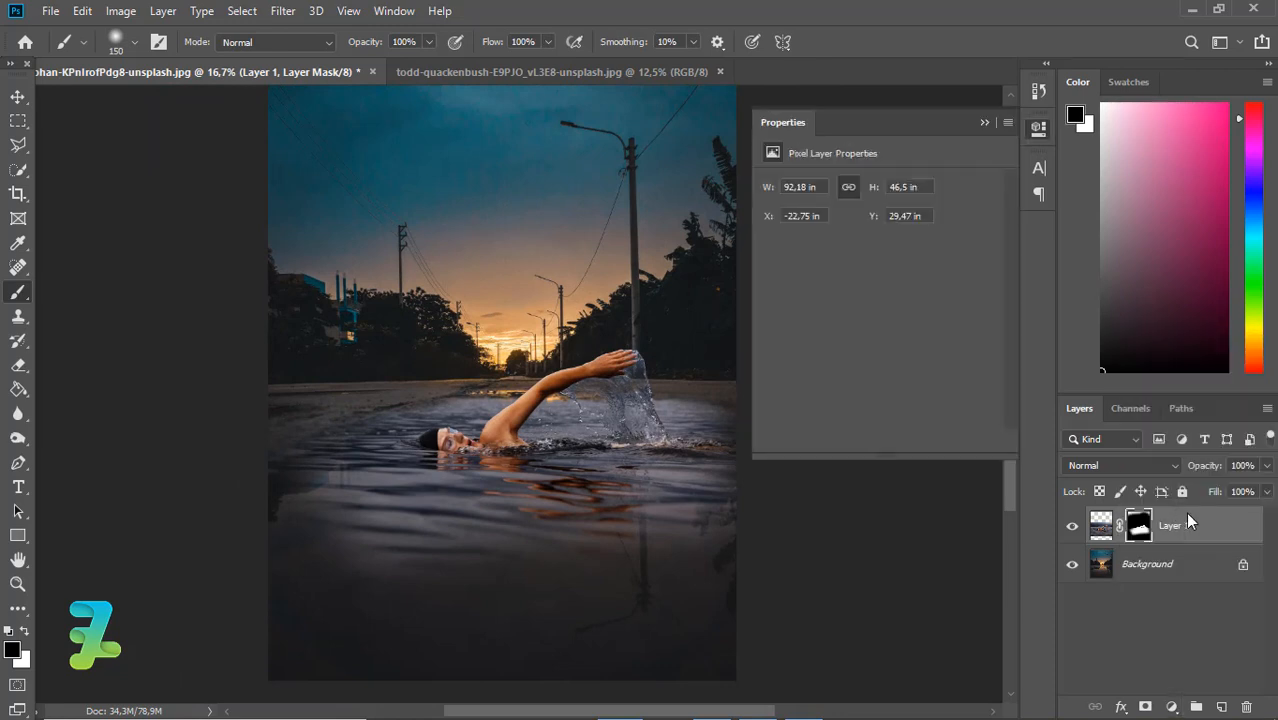
pyautogui.rightClick(1238, 527)
pyautogui.click(1034, 362)
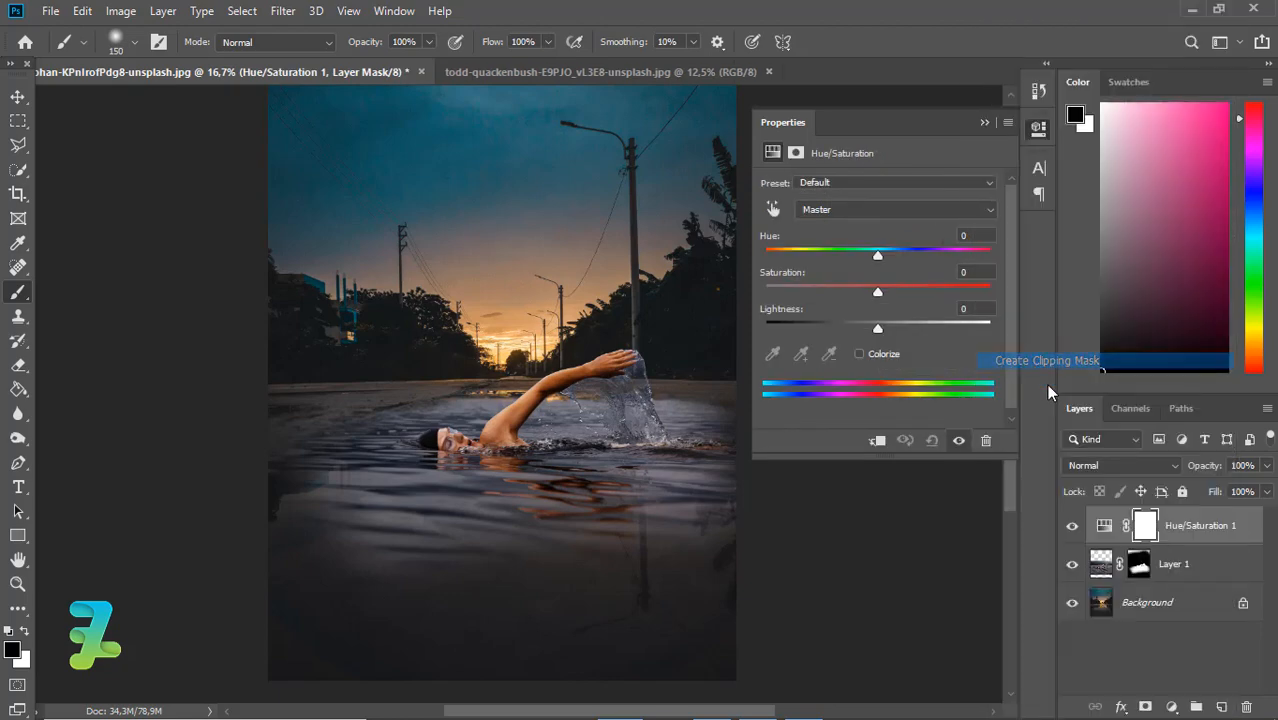
# Set the Cyans saturation to -99 and lower the Cyans lightness in the Hue/Saturation adjustment
pyautogui.click(864, 207)
pyautogui.click(856, 284)
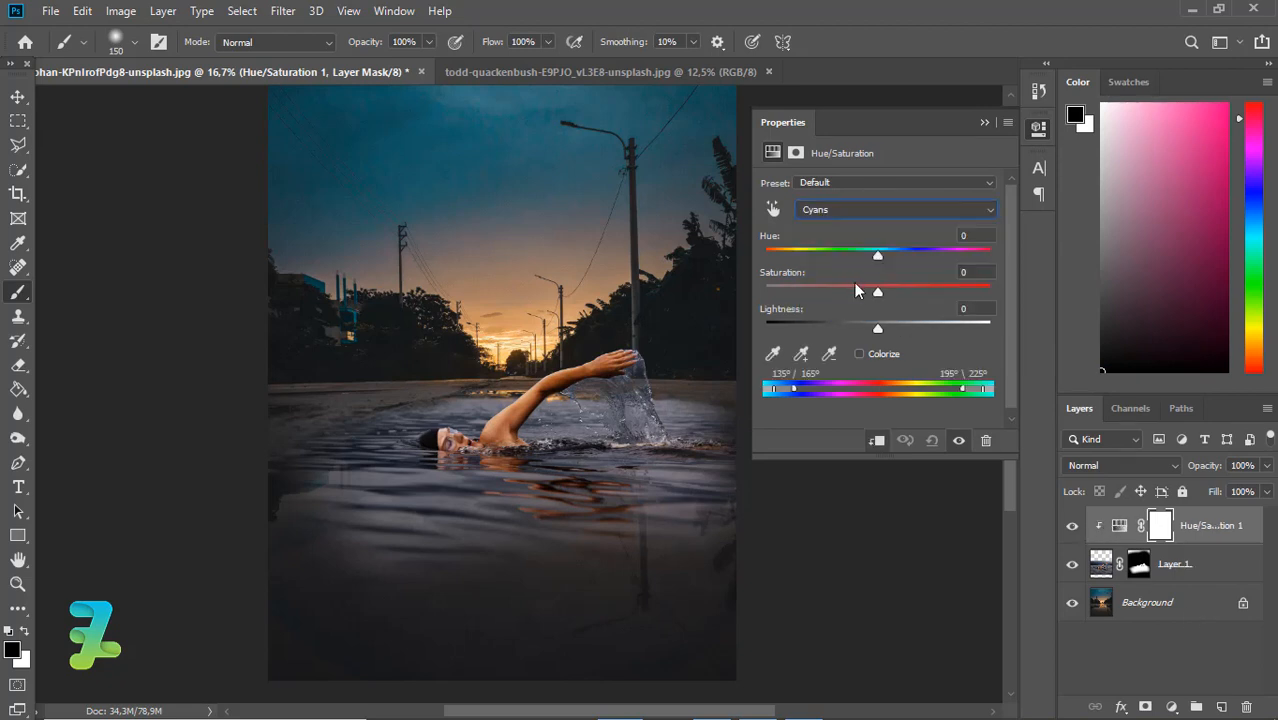
pyautogui.moveTo(877, 291); pyautogui.dragTo(768, 308)
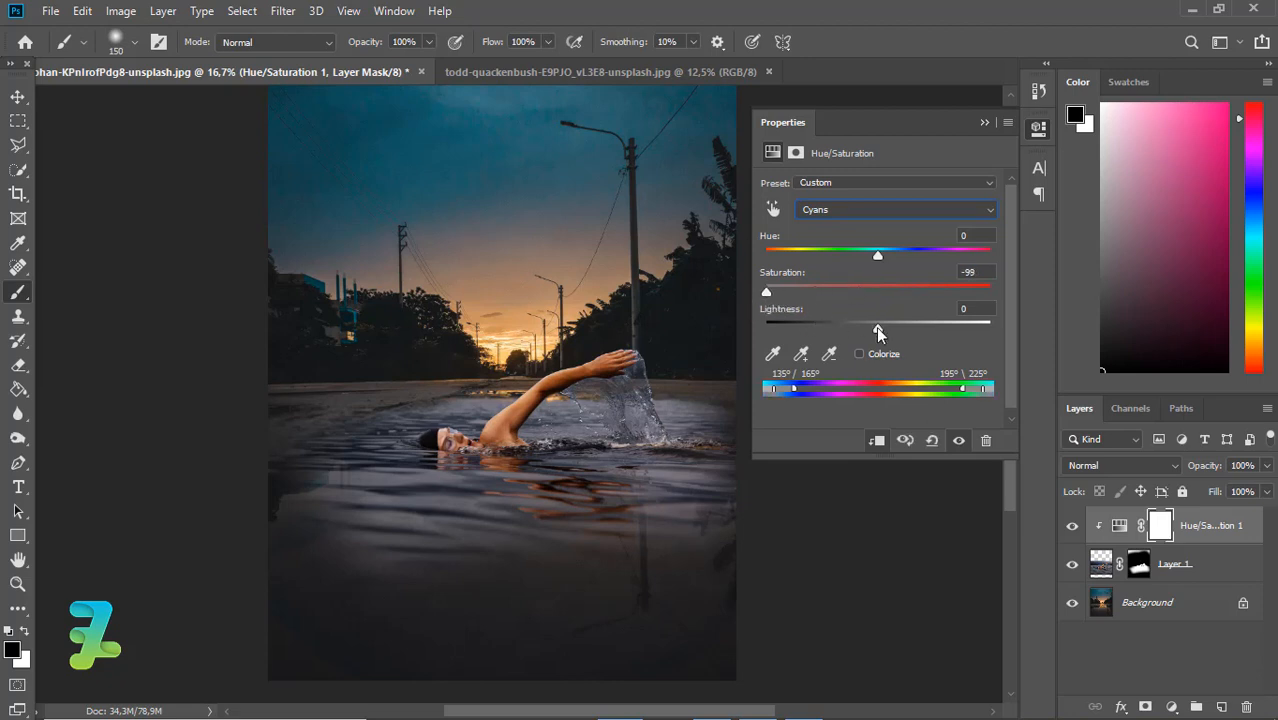
pyautogui.moveTo(877, 328); pyautogui.dragTo(974, 331)
pyautogui.click(805, 328)
pyautogui.moveTo(819, 262); pyautogui.dragTo(882, 257)
# Set the Master lightness to -12, strongly reduce the Master saturation, and close the adjustment properties
pyautogui.click(957, 212)
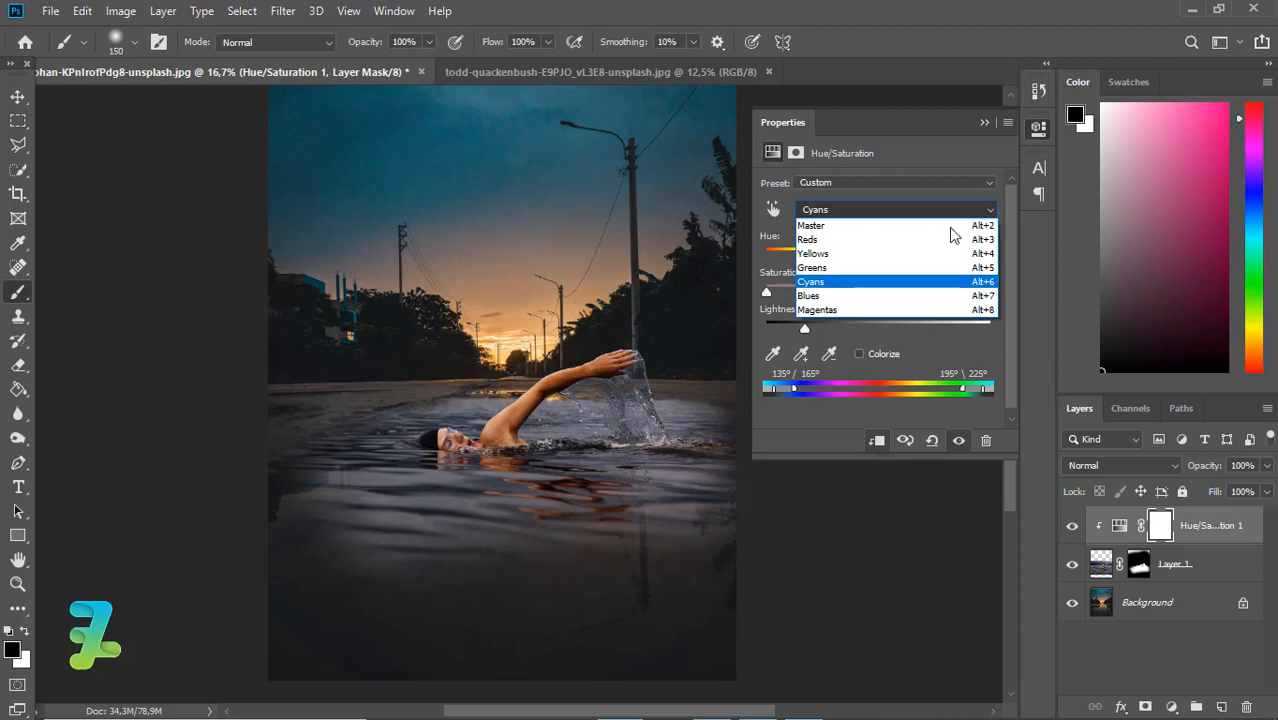
pyautogui.click(950, 227)
pyautogui.moveTo(877, 328)
pyautogui.mouseDown()
pyautogui.moveTo(840, 328)
pyautogui.moveTo(863, 330)
pyautogui.mouseUp()
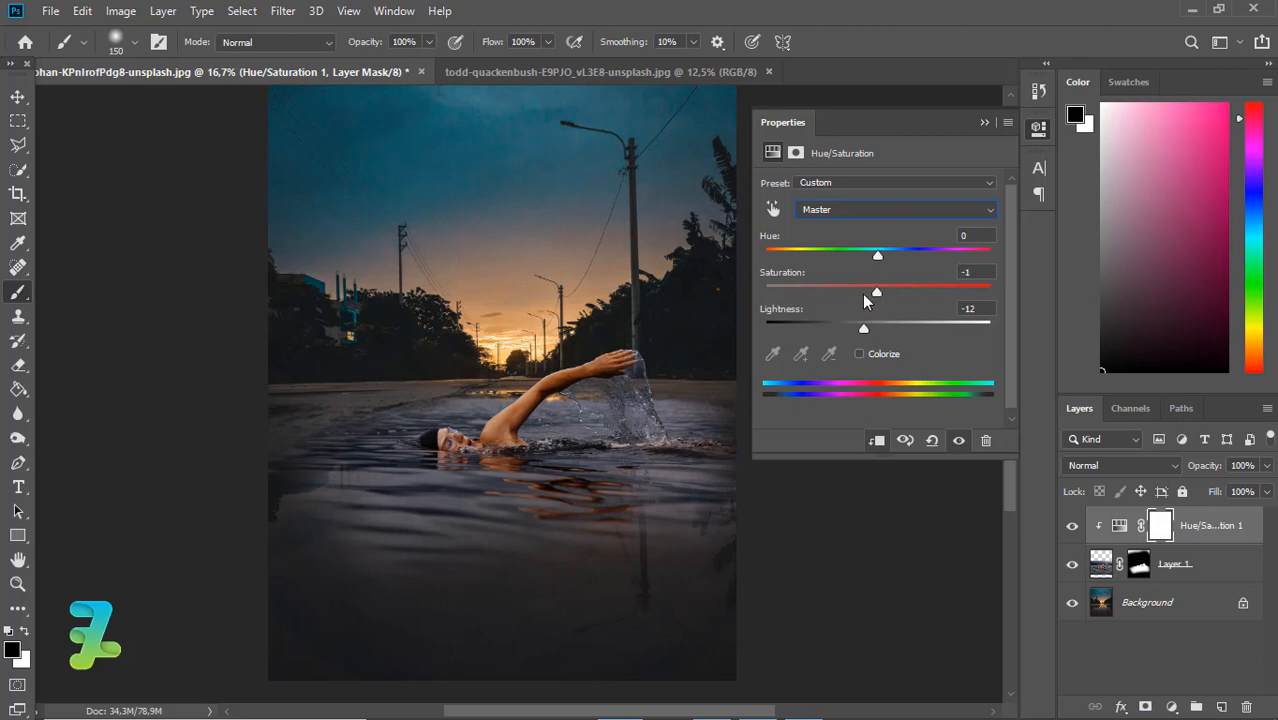
pyautogui.moveTo(851, 295); pyautogui.dragTo(810, 301)
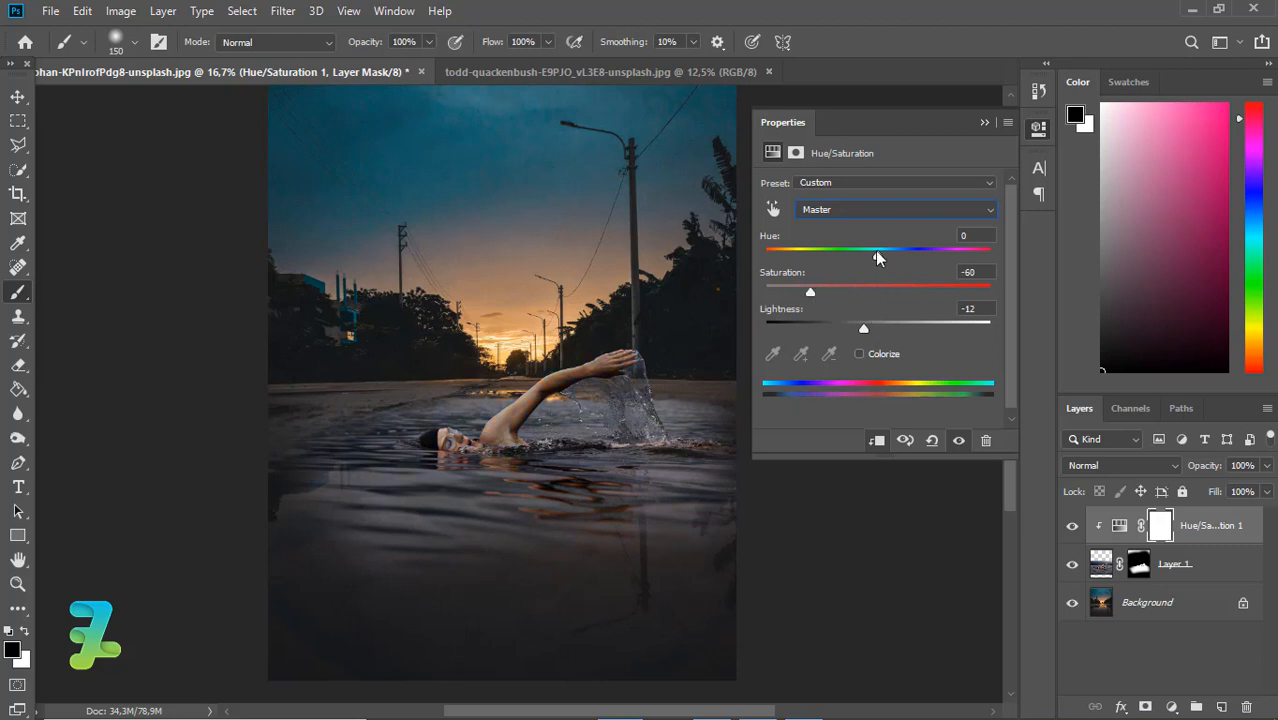
pyautogui.click(984, 124)
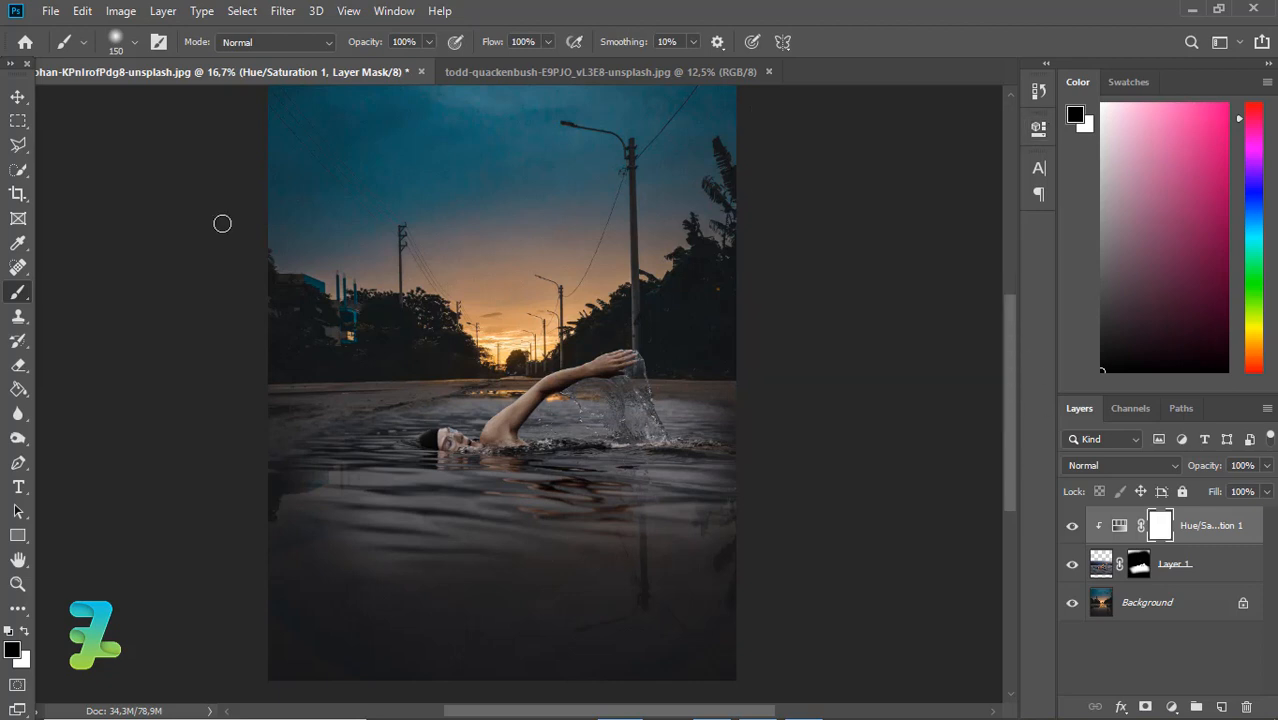
# Invert the Hue/Saturation mask to black and paint white over the water around the swimmer with a 600 px brush
pyautogui.click(17, 96)
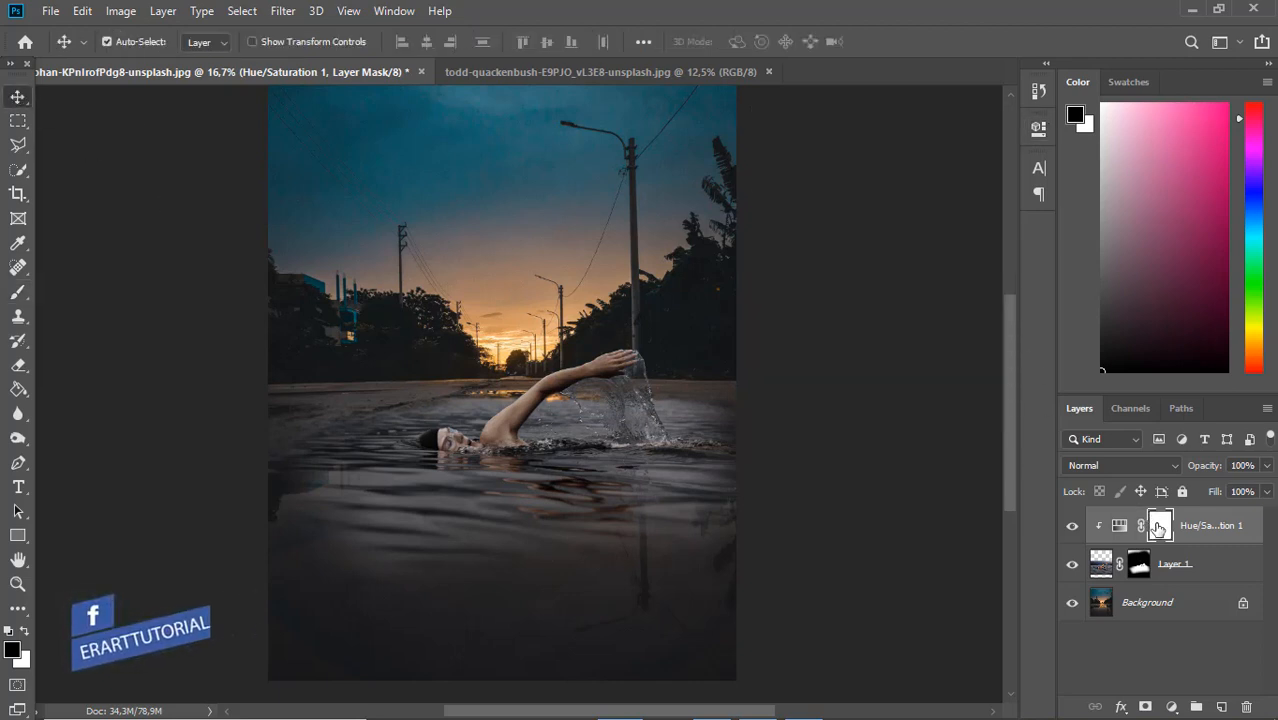
pyautogui.hotkey('ctrl', 'i')
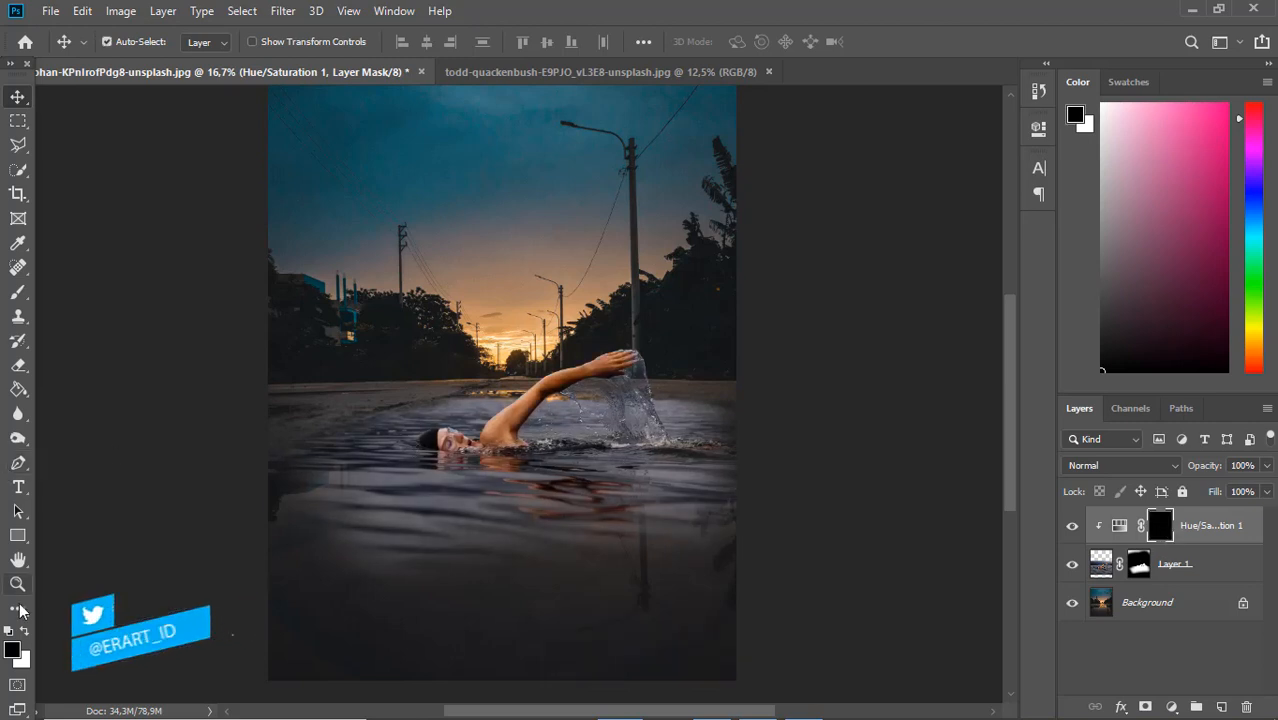
pyautogui.click(17, 292)
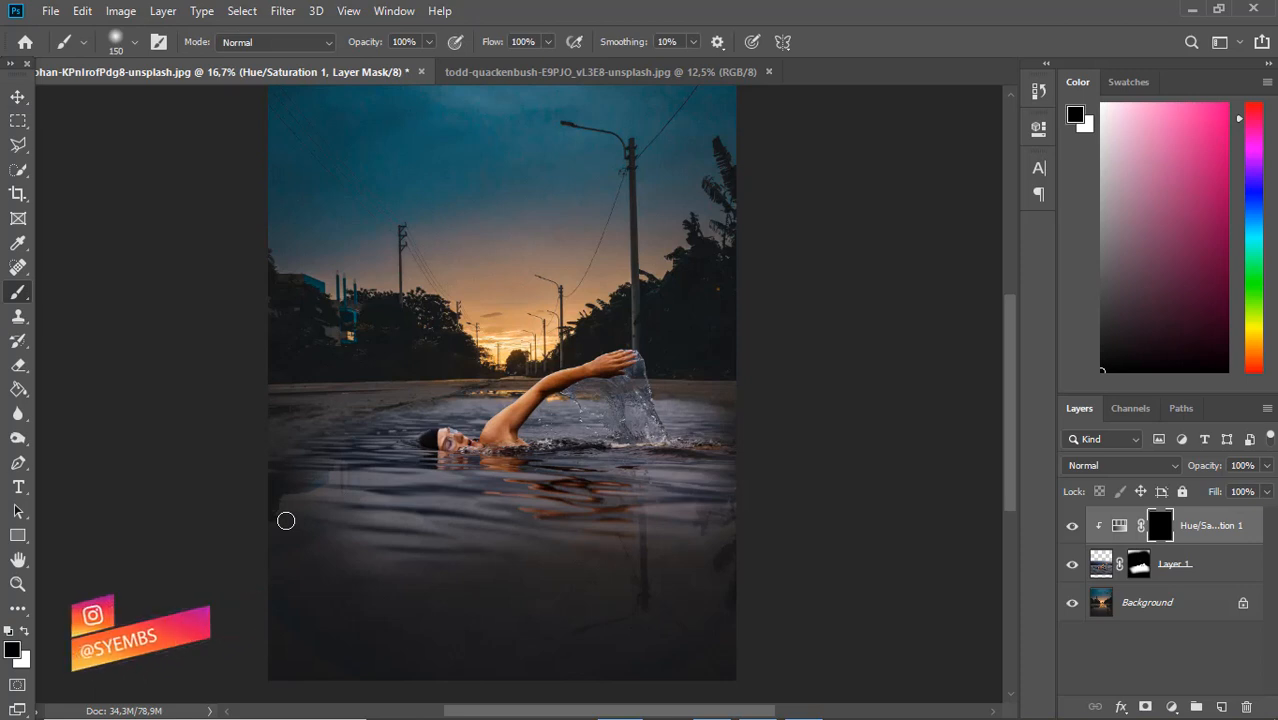
pyautogui.press(']')
pyautogui.press(']')
pyautogui.press(']')
pyautogui.press(']')
pyautogui.press(']')
pyautogui.press(']')
pyautogui.press(']')
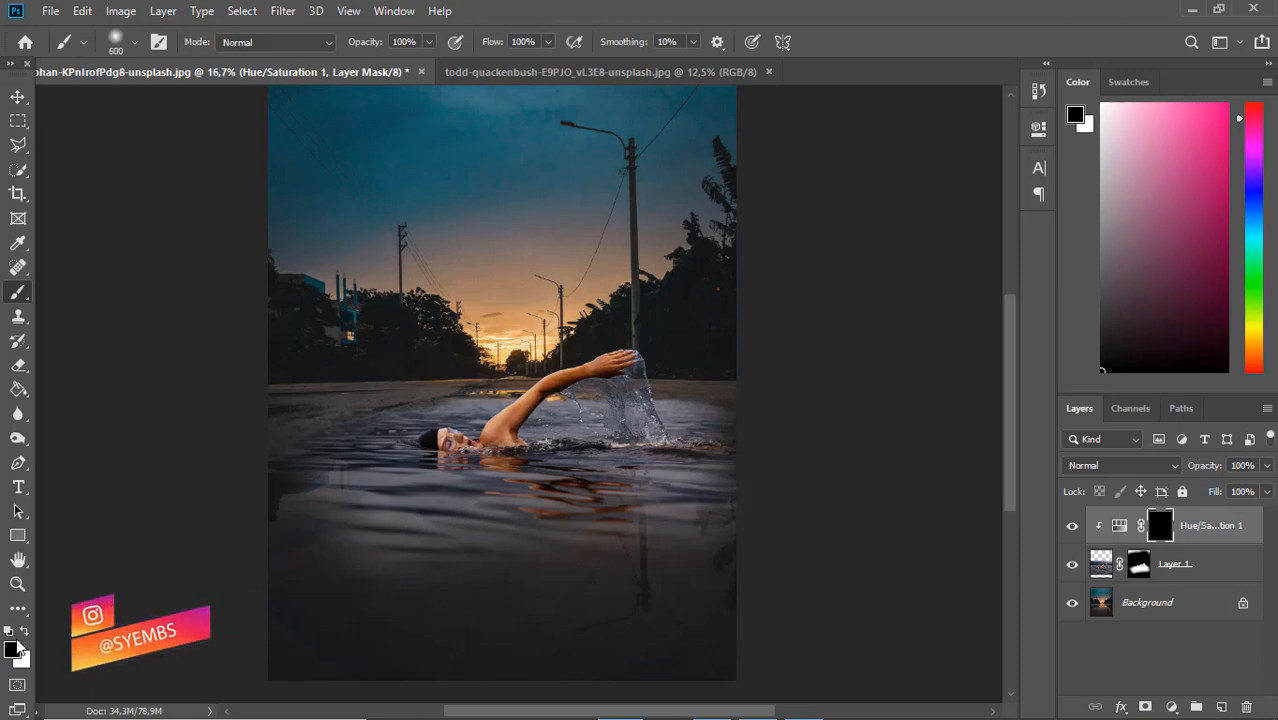
pyautogui.press('x')
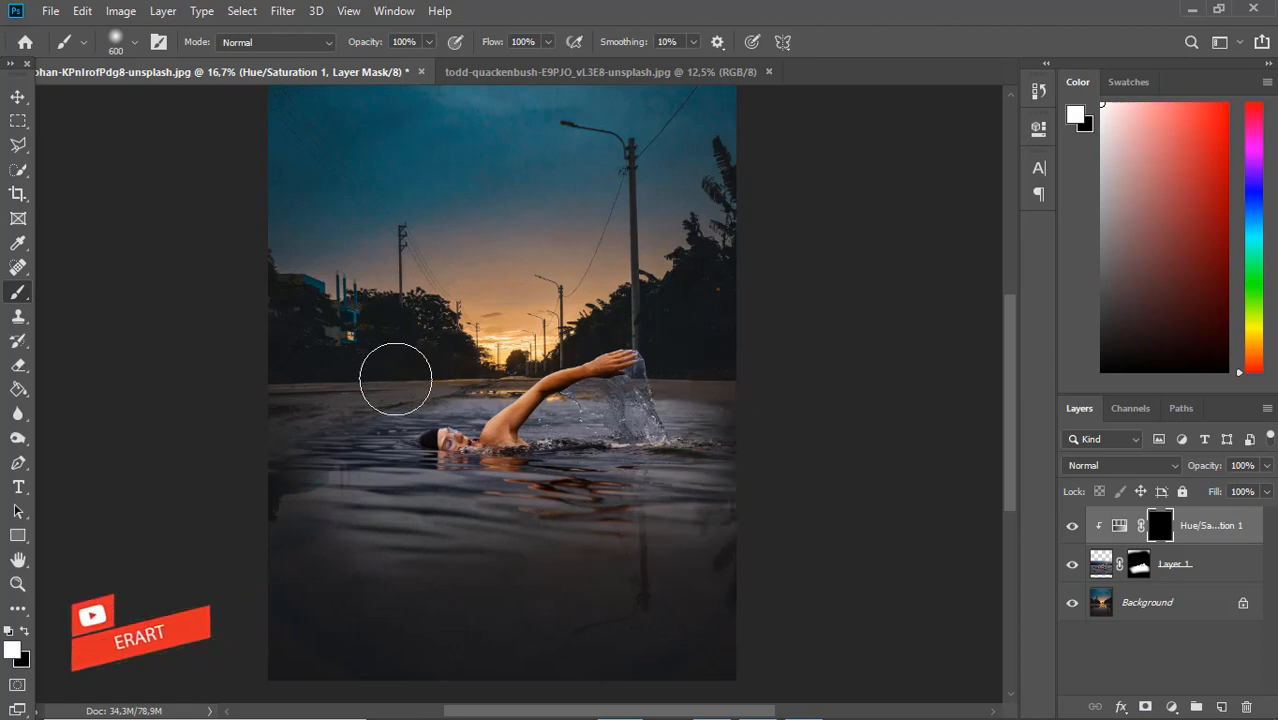
pyautogui.moveTo(394, 371)
pyautogui.mouseDown()
pyautogui.moveTo(471, 365)
pyautogui.moveTo(456, 365)
pyautogui.mouseUp()
pyautogui.moveTo(370, 420)
pyautogui.mouseDown()
pyautogui.moveTo(349, 449)
pyautogui.moveTo(383, 415)
pyautogui.moveTo(276, 486)
pyautogui.moveTo(463, 512)
pyautogui.moveTo(555, 465)
pyautogui.mouseUp()
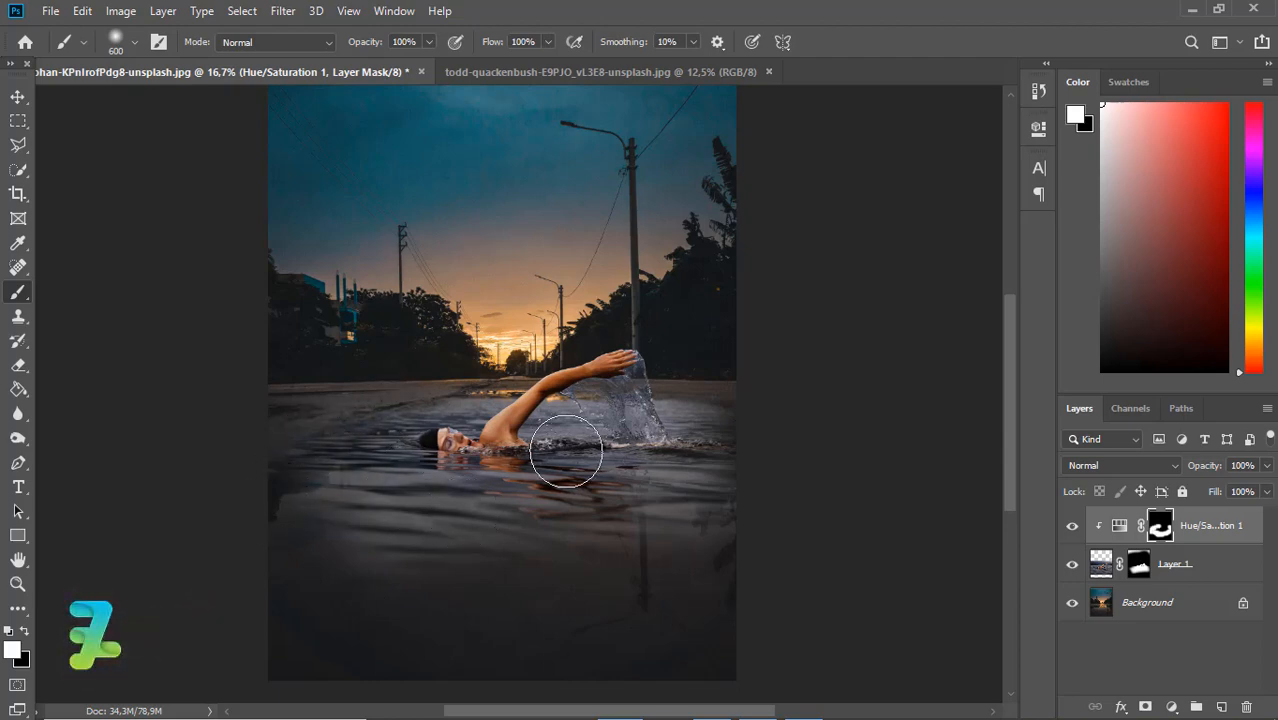
# Refine the adjustment mask around the swimmer with a 150 px white brush and a 40 px black brush
pyautogui.hotkey('ctrl', '=')
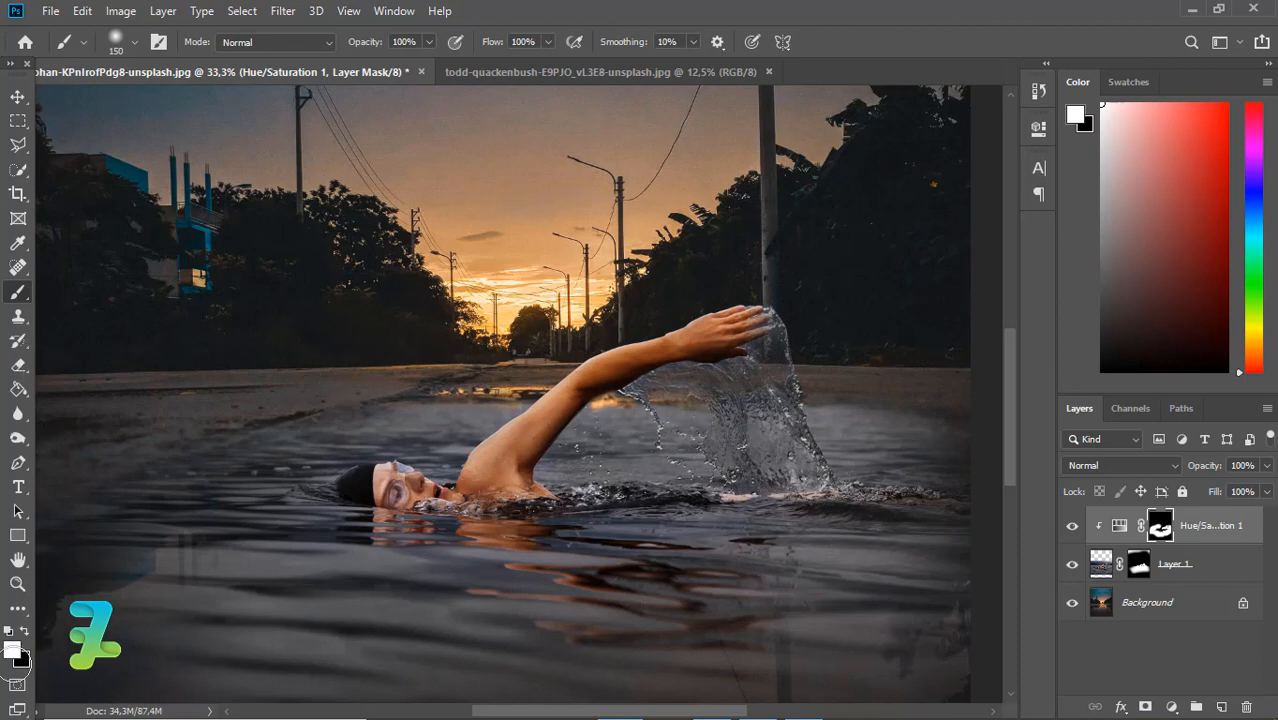
pyautogui.click(25, 631)
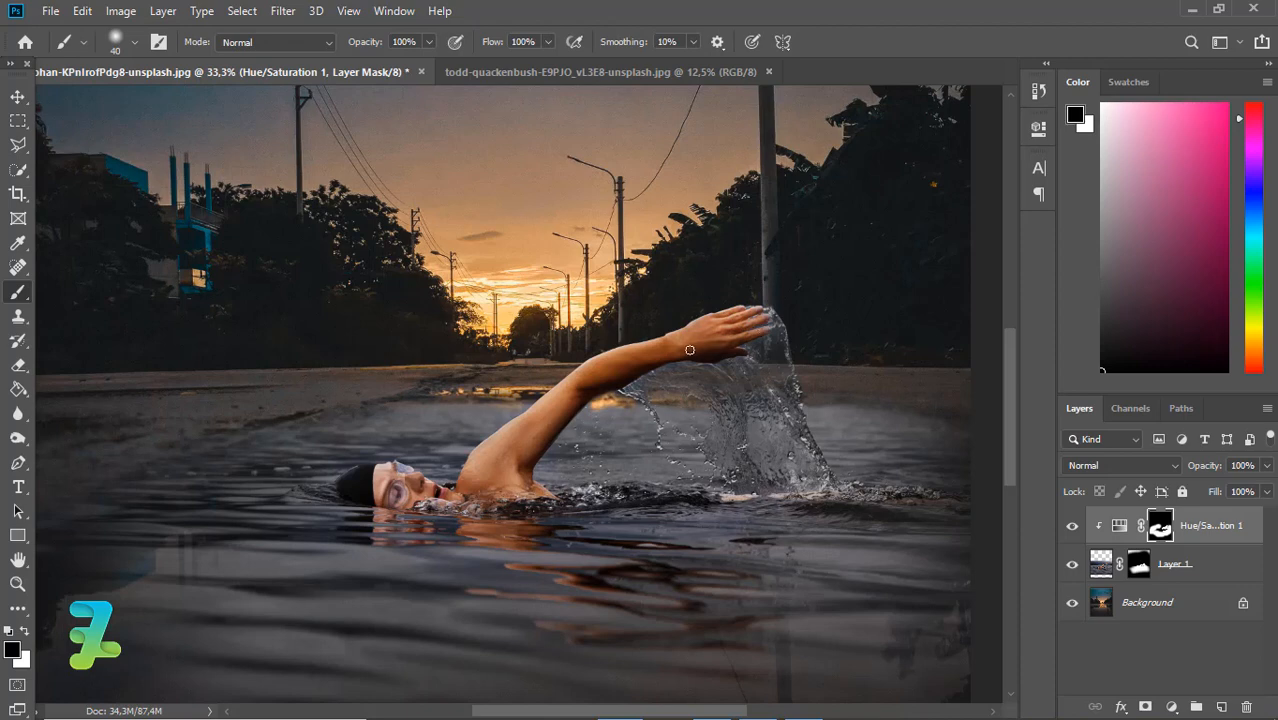
# Create a new layer above the Hue/Saturation adjustment and set the foreground colour to yellow ffd304
pyautogui.hotkey('ctrl', '-')
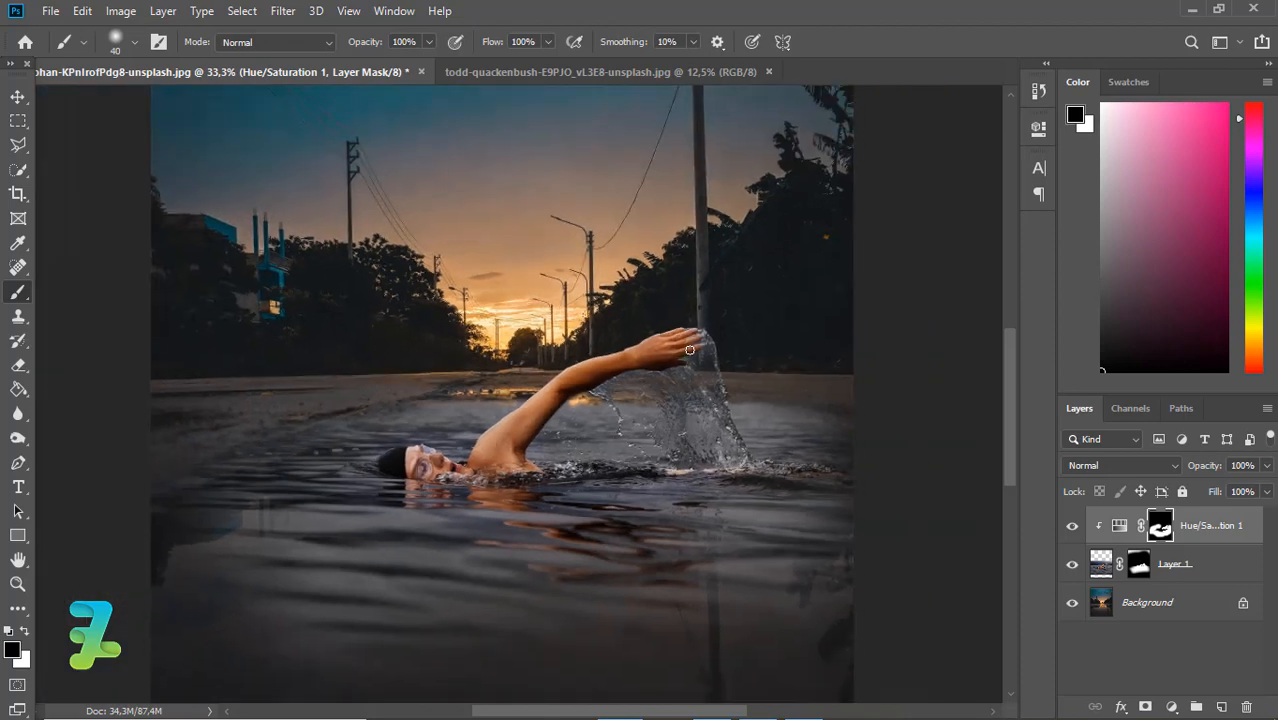
pyautogui.hotkey('ctrl', '-')
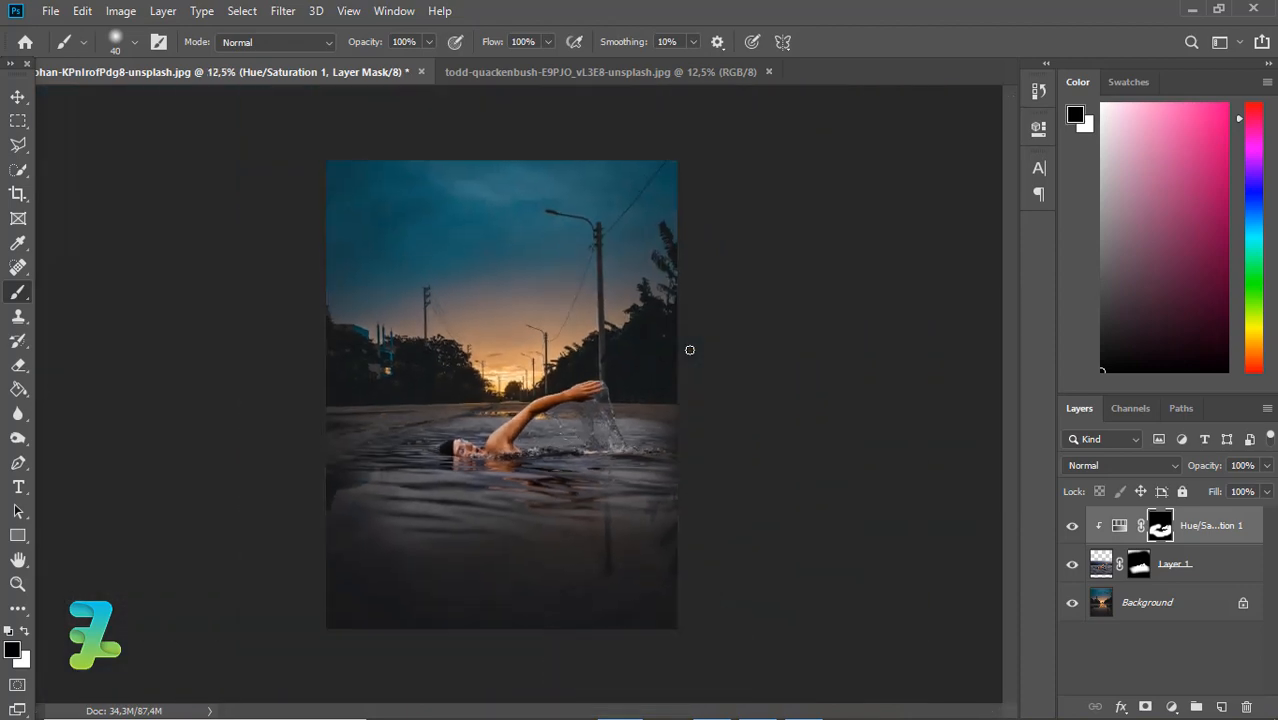
pyautogui.hotkey('ctrl', '+')
pyautogui.hotkey('ctrl', '-')
pyautogui.hotkey('ctrl', '+')
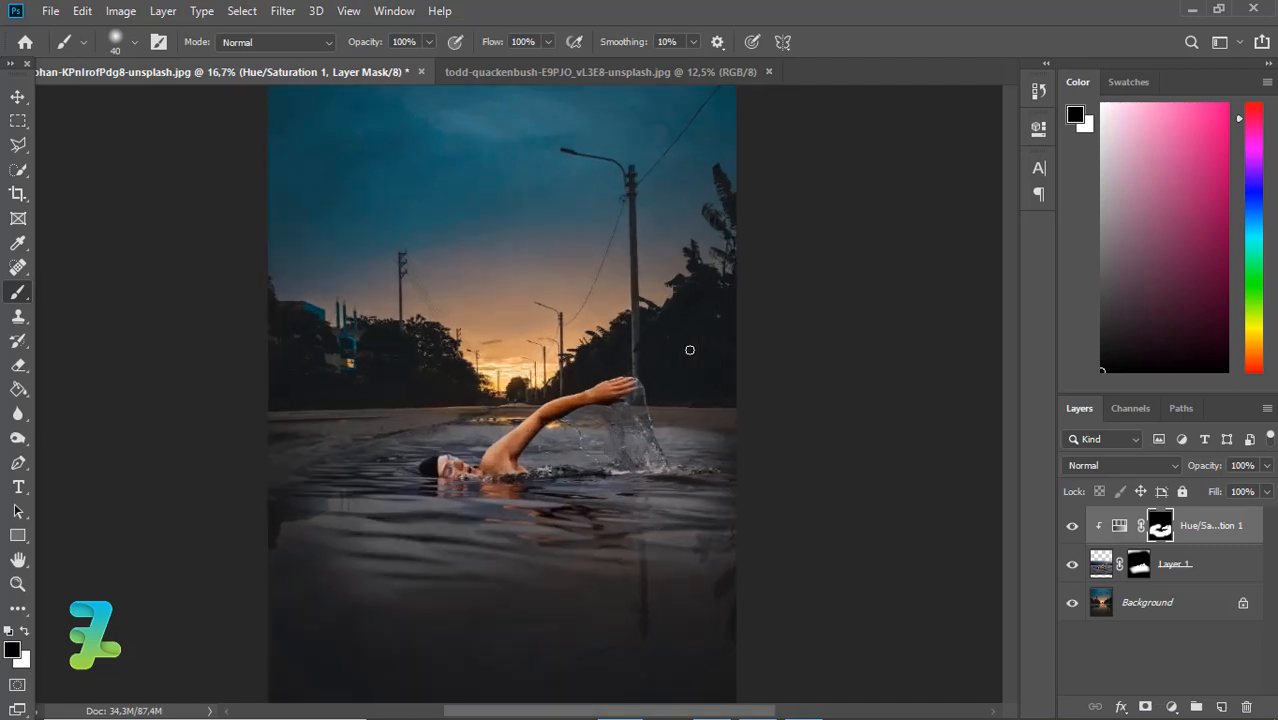
pyautogui.hotkey('ctrl', '-')
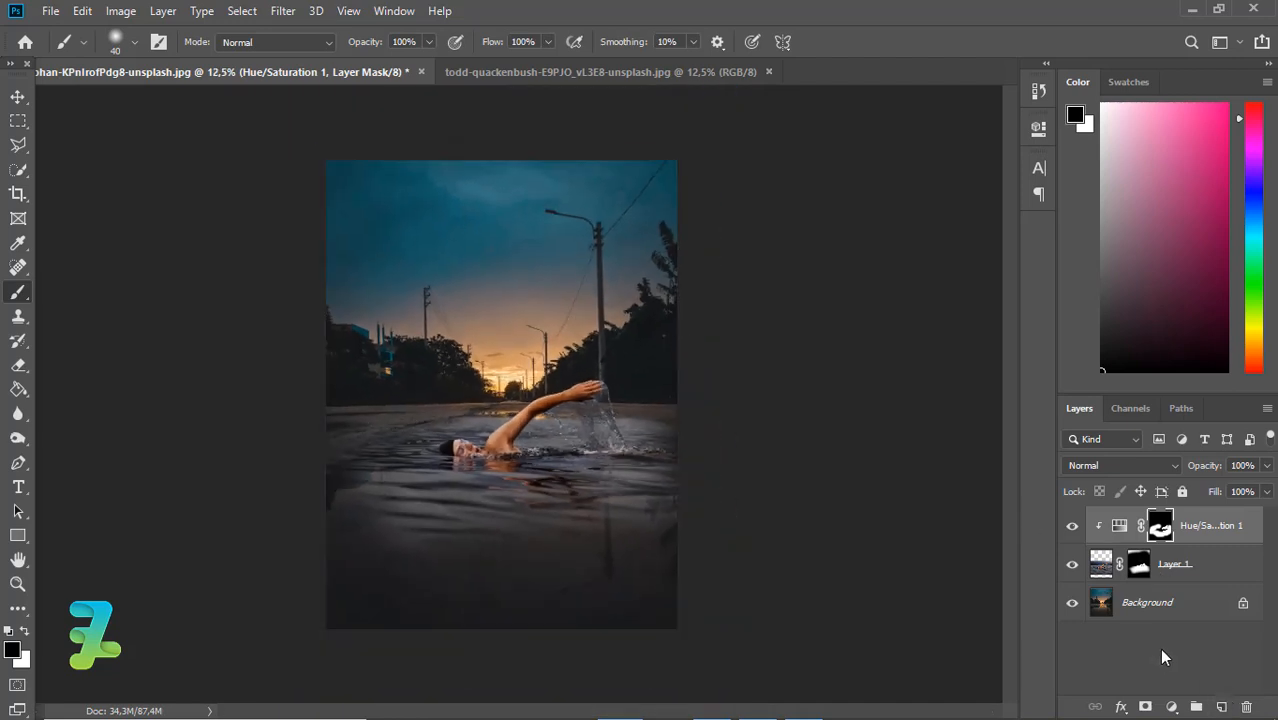
pyautogui.click(1221, 706)
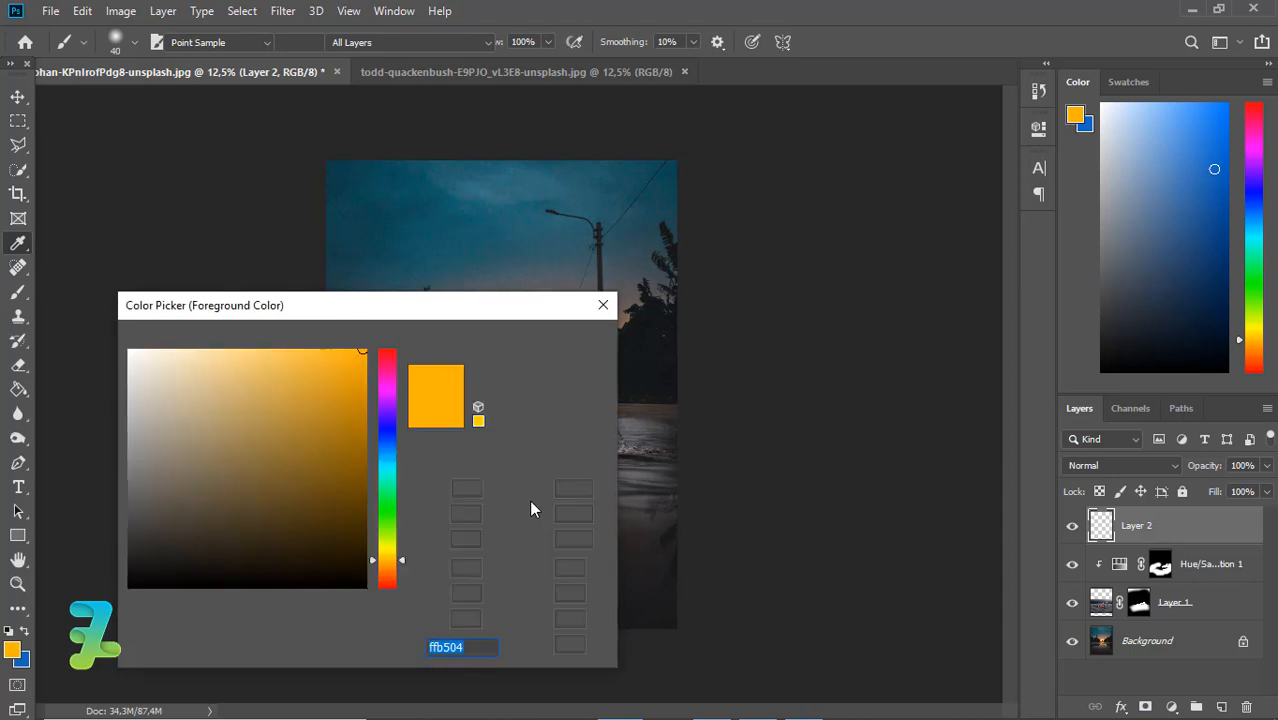
pyautogui.moveTo(393, 560); pyautogui.dragTo(390, 554)
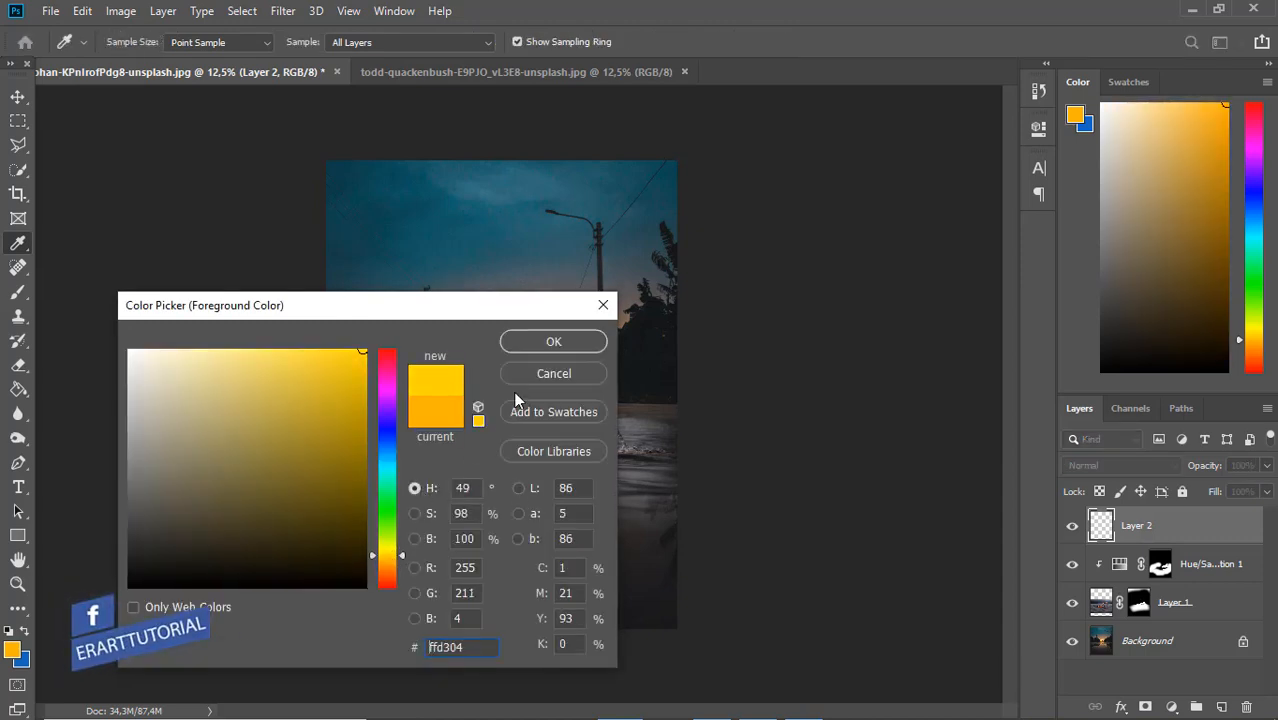
pyautogui.click(525, 342)
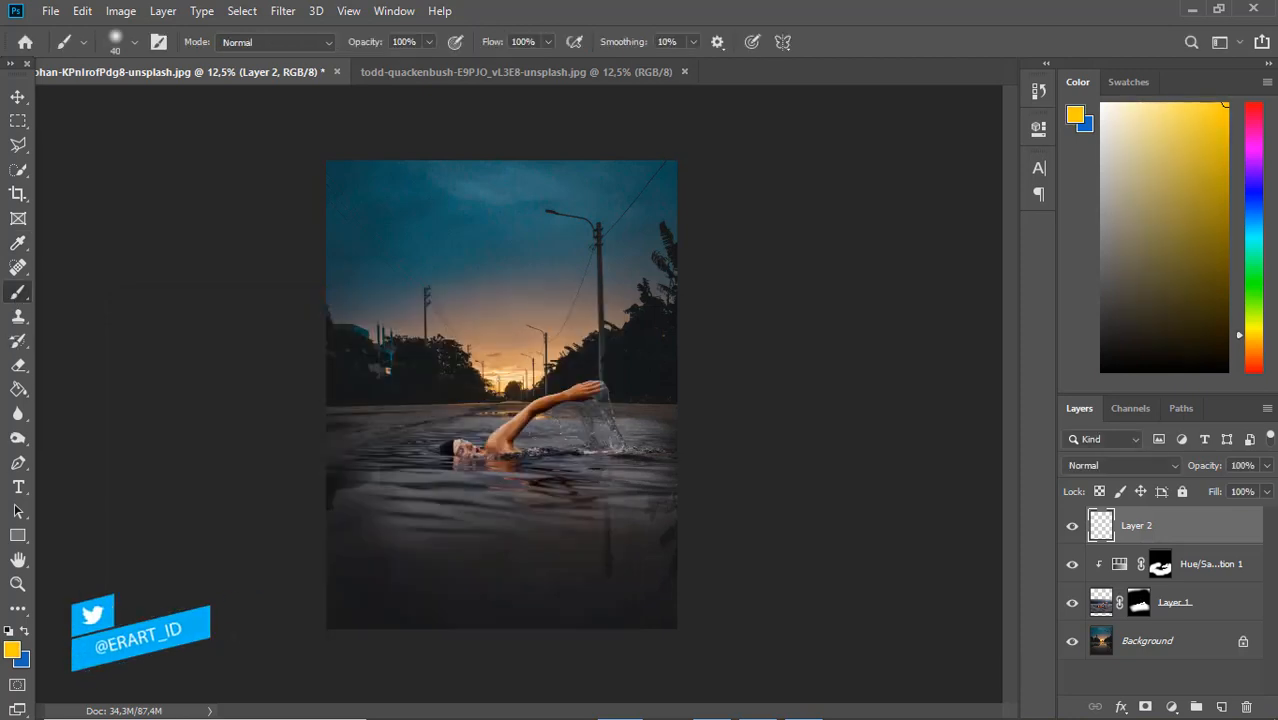
# Enlarge the brush to 1500 px, test a yellow dab over the sunset on Layer 2 and undo it
pyautogui.press(']')
pyautogui.press(']')
pyautogui.press(']')
pyautogui.press(']')
pyautogui.press(']')
pyautogui.press(']')
pyautogui.press(']')
pyautogui.press(']')
pyautogui.press(']')
pyautogui.press(']')
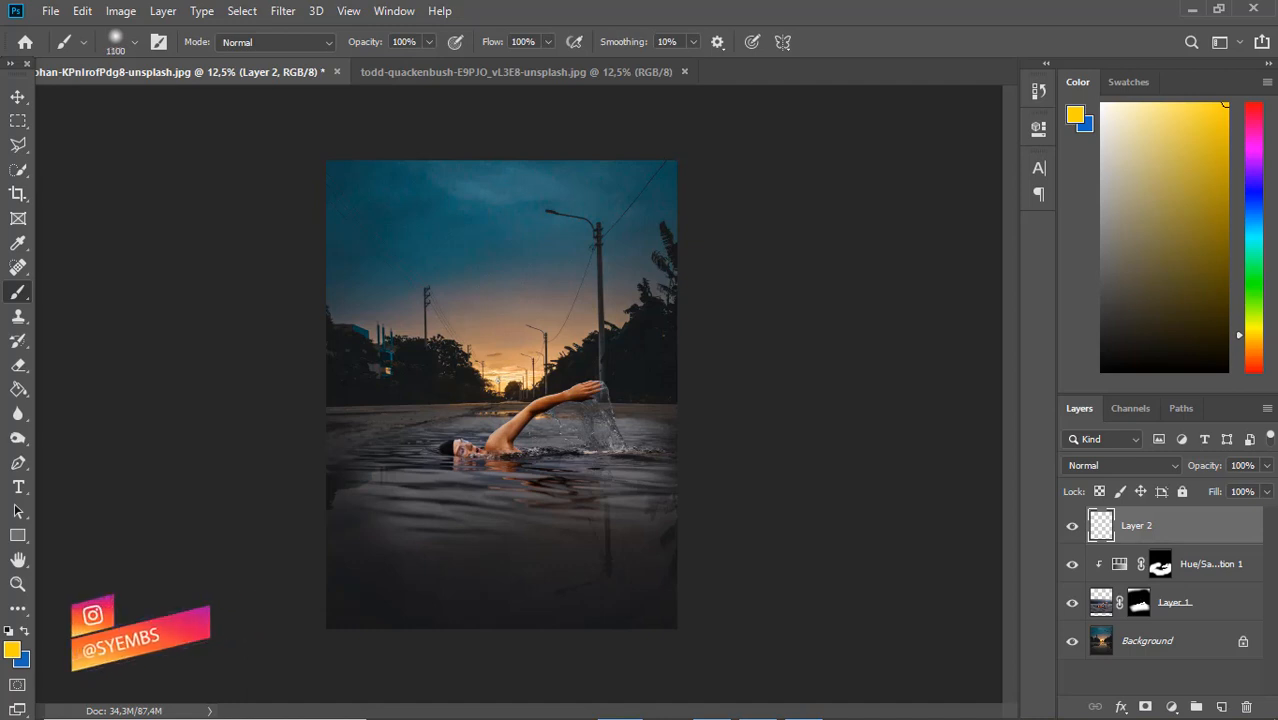
pyautogui.press(']')
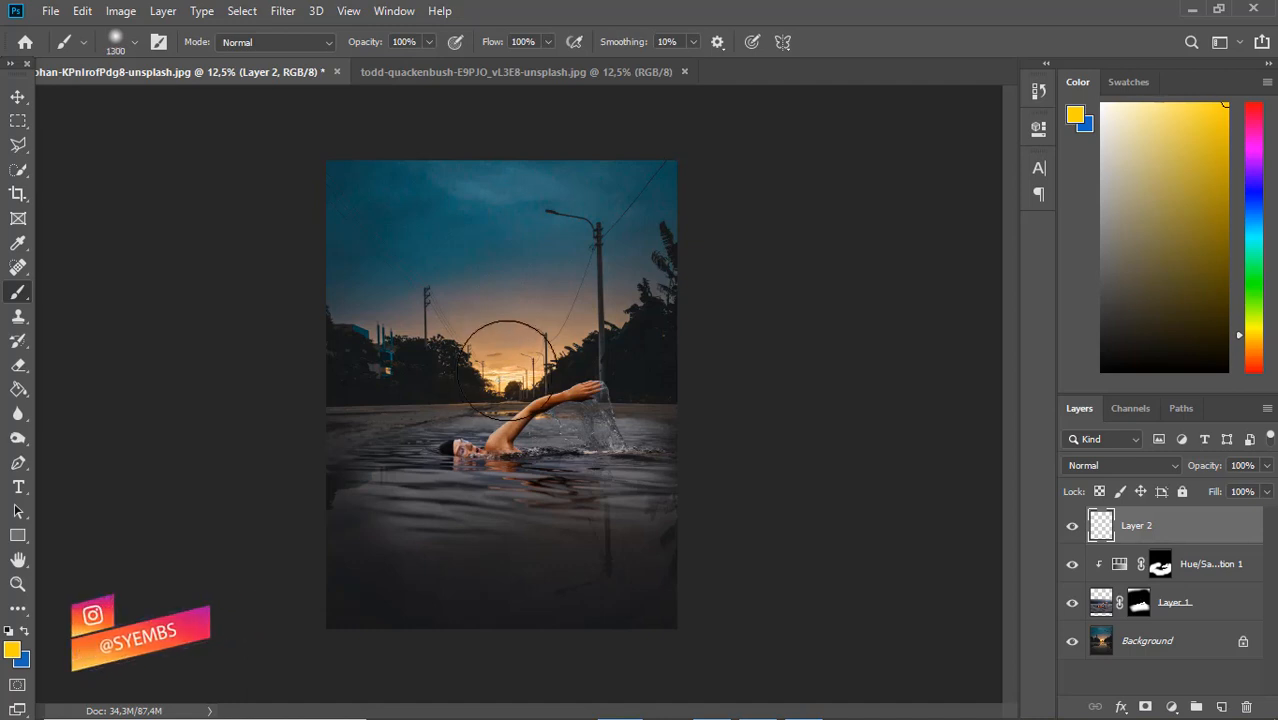
pyautogui.press(']')
pyautogui.press(']')
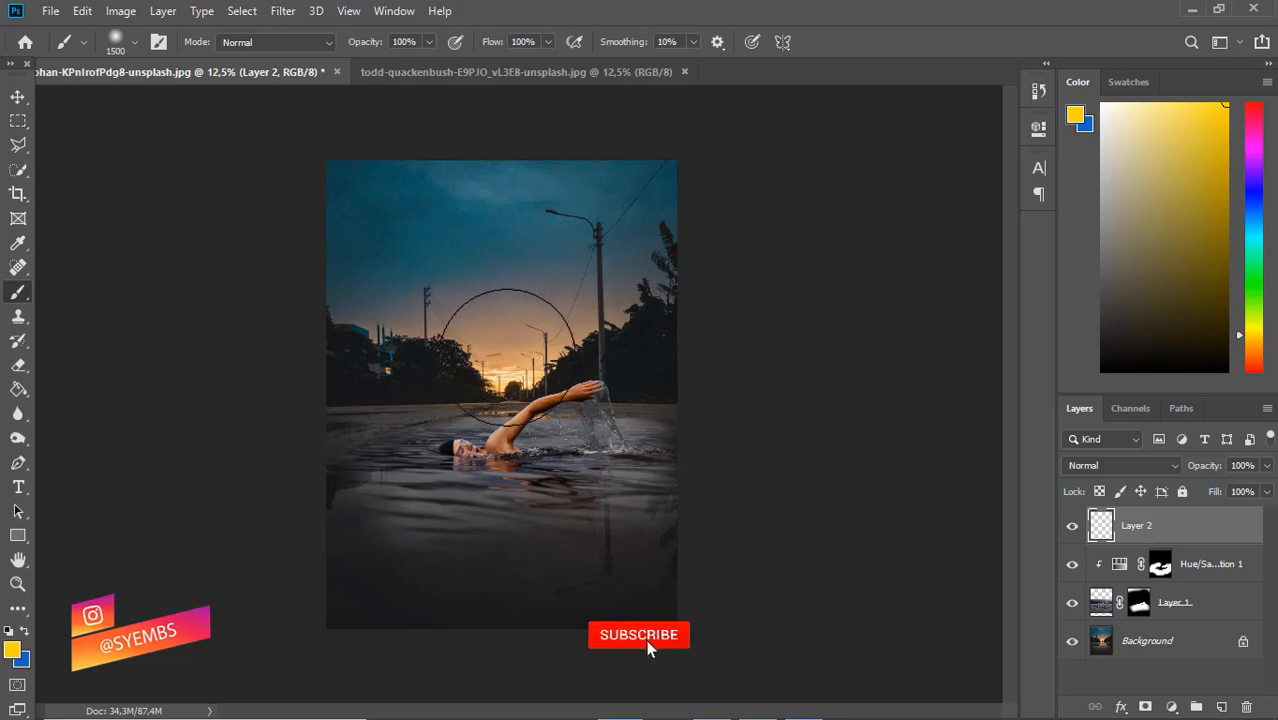
pyautogui.click(503, 352)
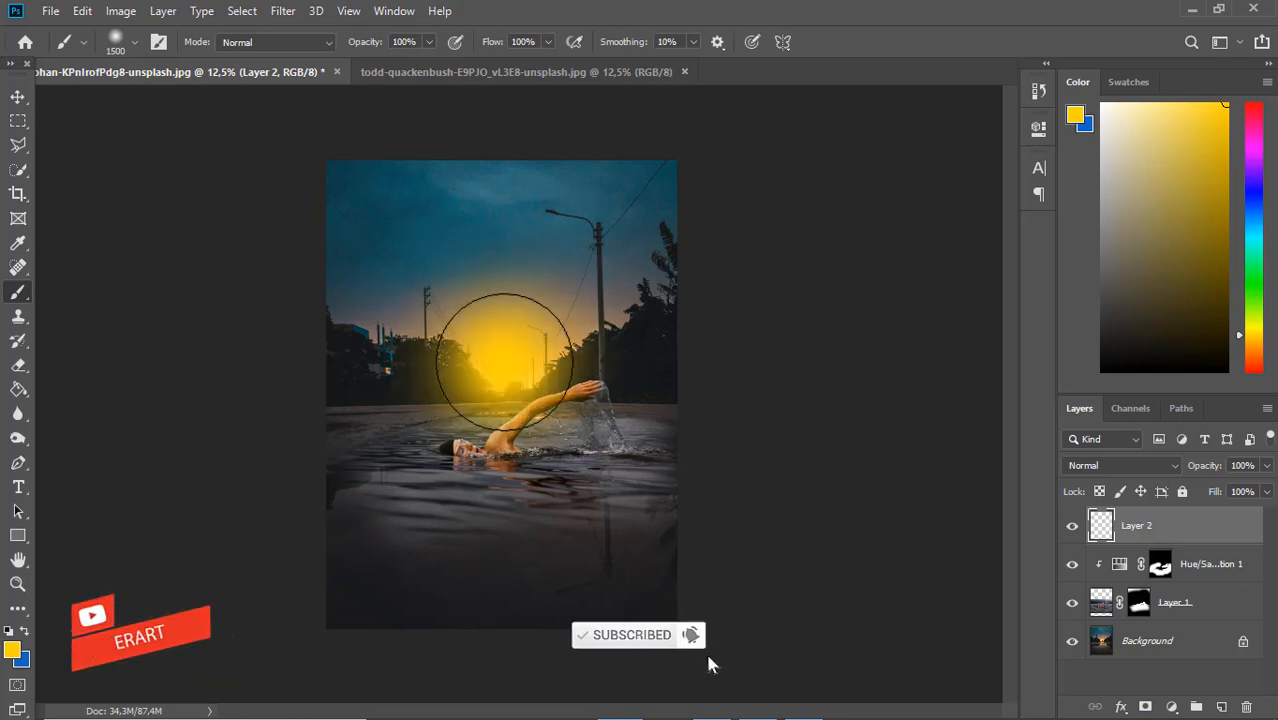
pyautogui.hotkey('ctrl', 'z')
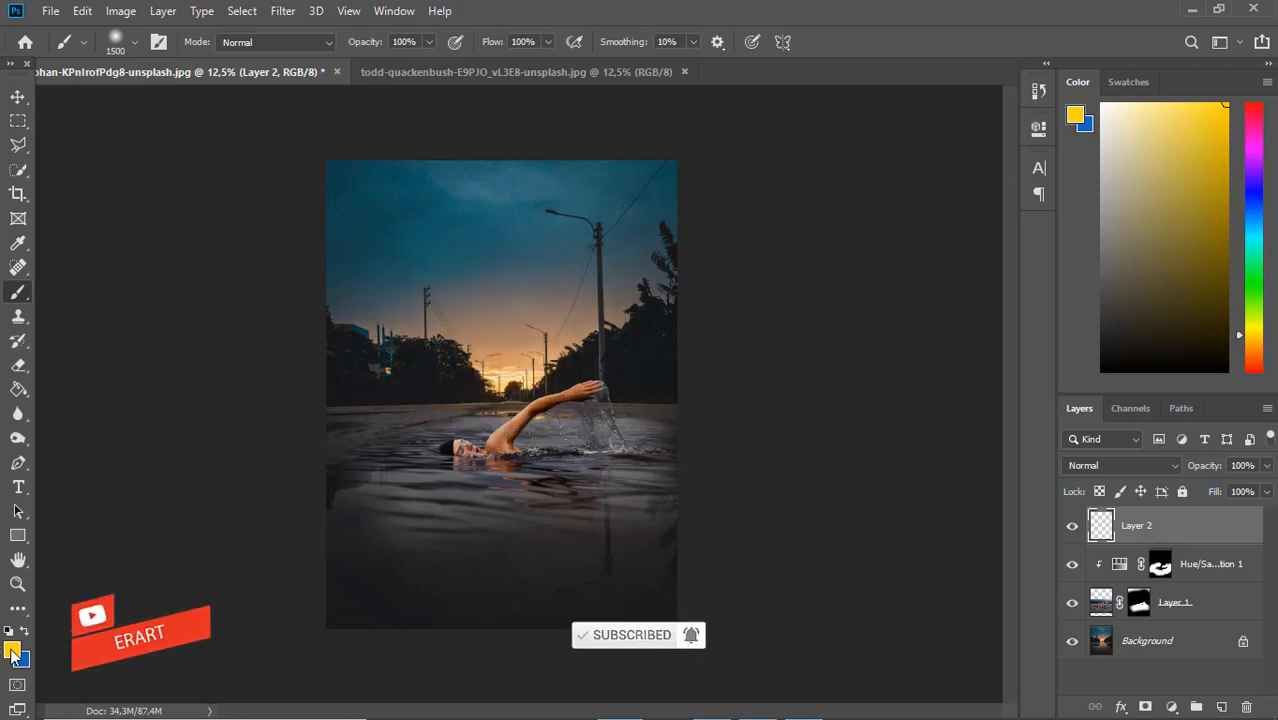
# Set the foreground colour to light orange ffb954
pyautogui.click(11, 651)
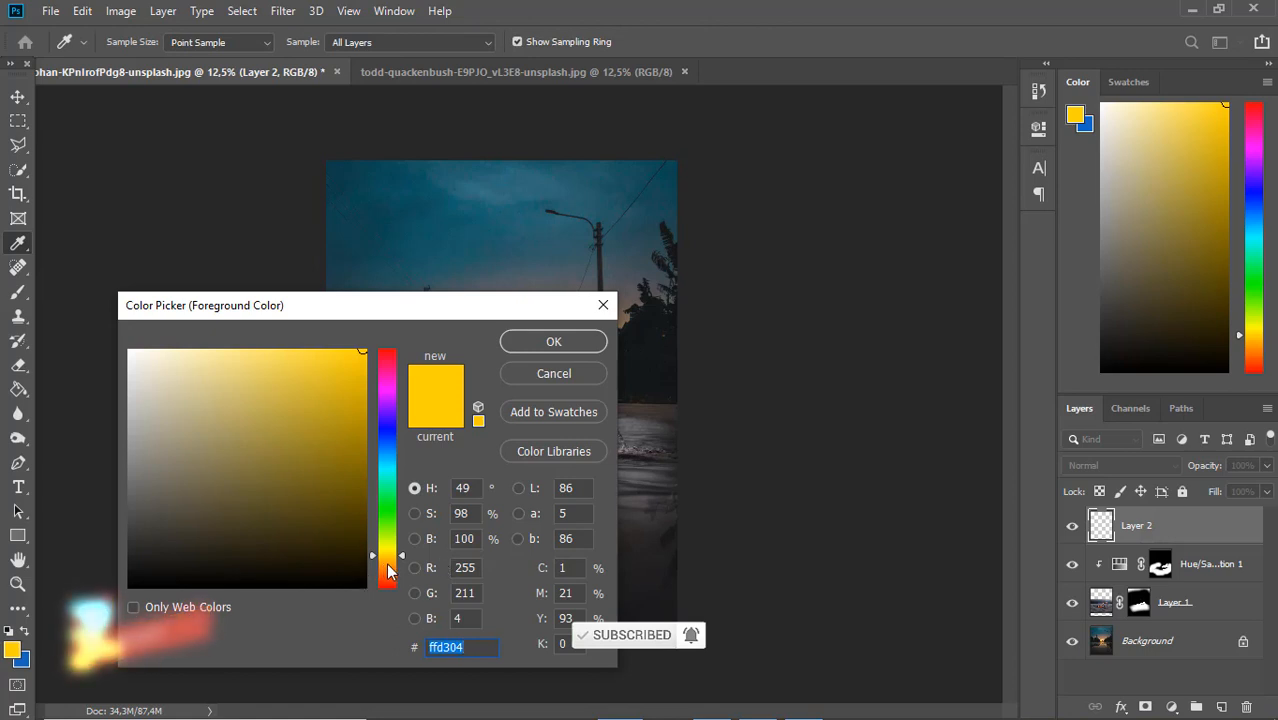
pyautogui.moveTo(383, 564)
pyautogui.mouseDown()
pyautogui.moveTo(396, 550)
pyautogui.moveTo(397, 578)
pyautogui.mouseUp()
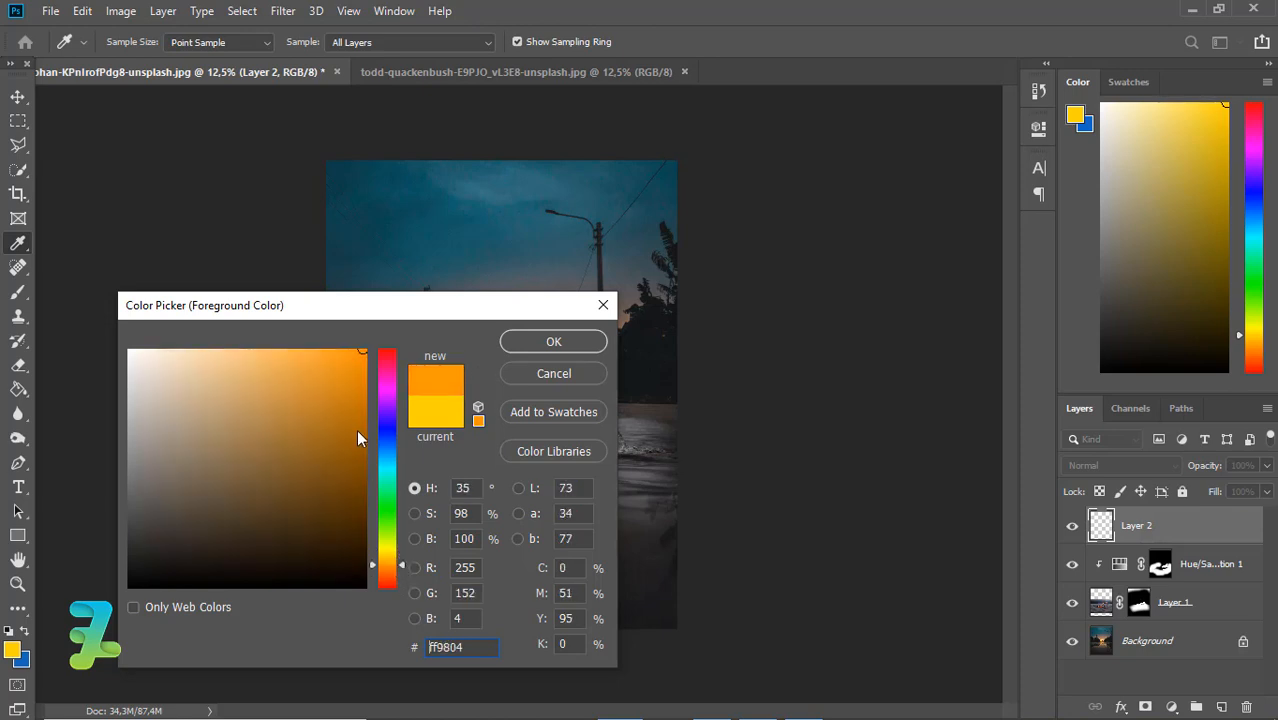
pyautogui.moveTo(358, 438)
pyautogui.mouseDown()
pyautogui.moveTo(342, 368)
pyautogui.moveTo(314, 331)
pyautogui.mouseUp()
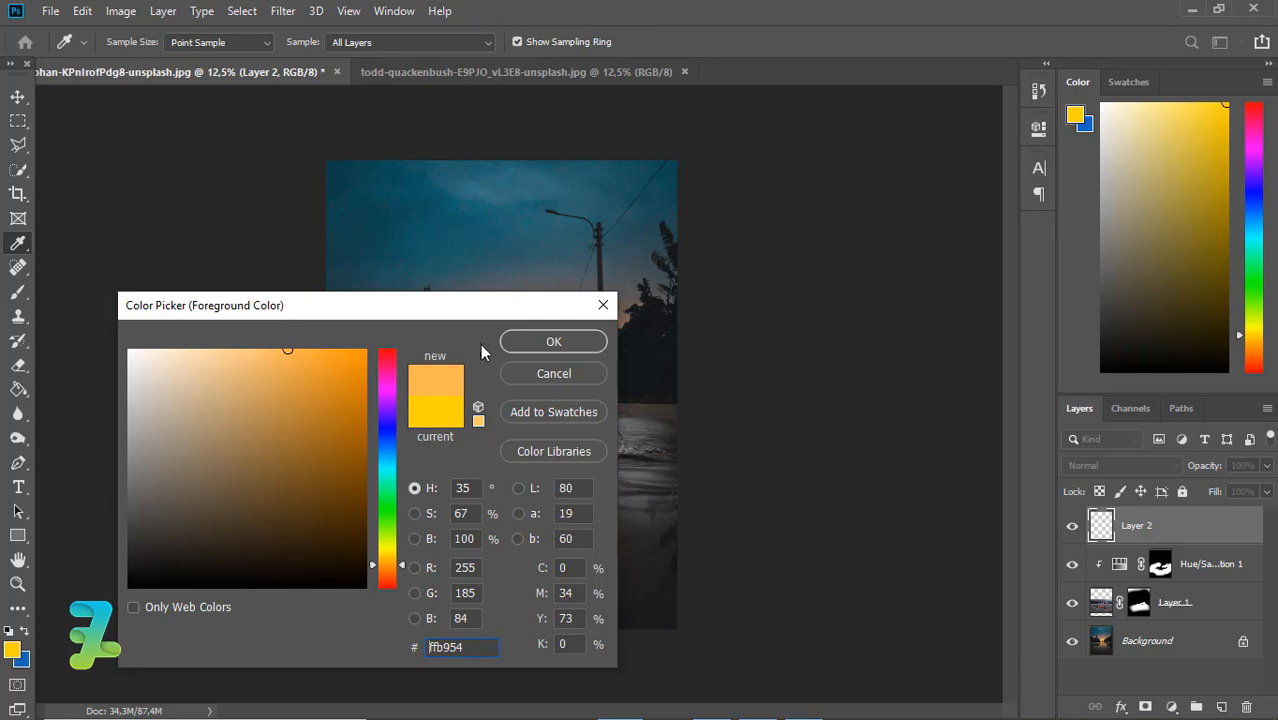
pyautogui.click(548, 341)
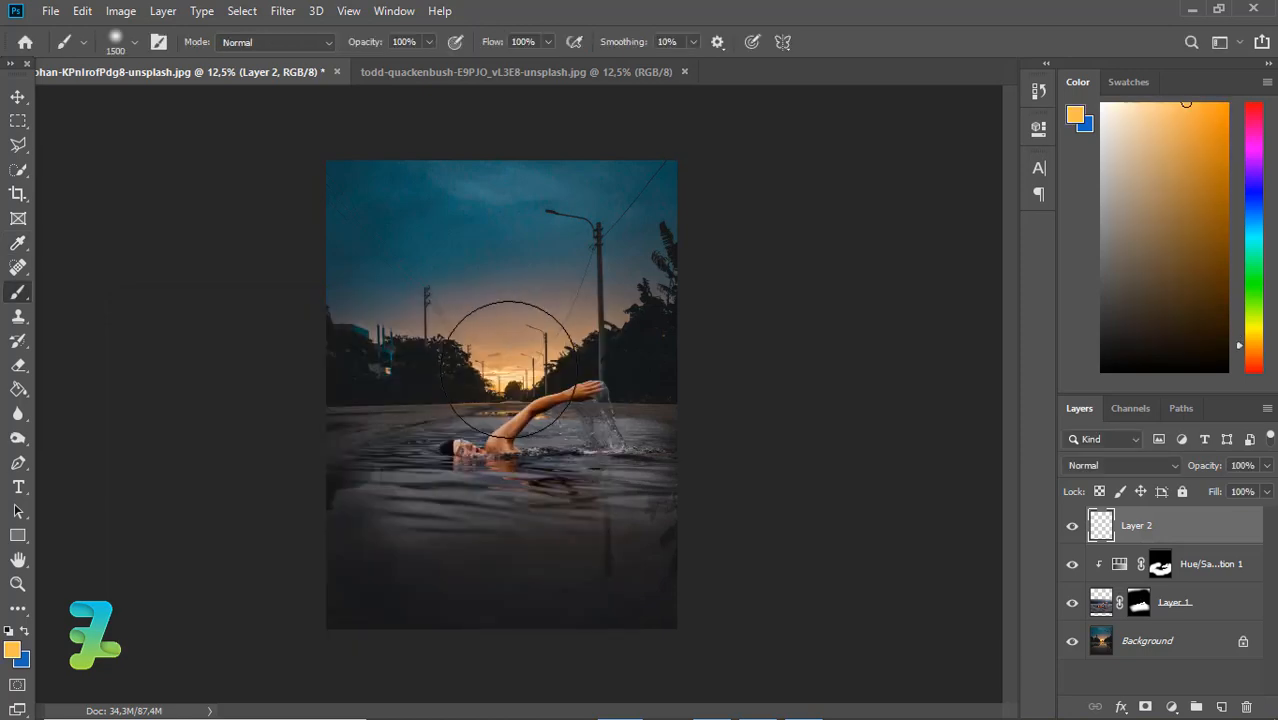
# Paint a soft orange glow over the sunset horizon on Layer 2 with a 1700 px brush, undoing the smaller trial dab
pyautogui.click(509, 368)
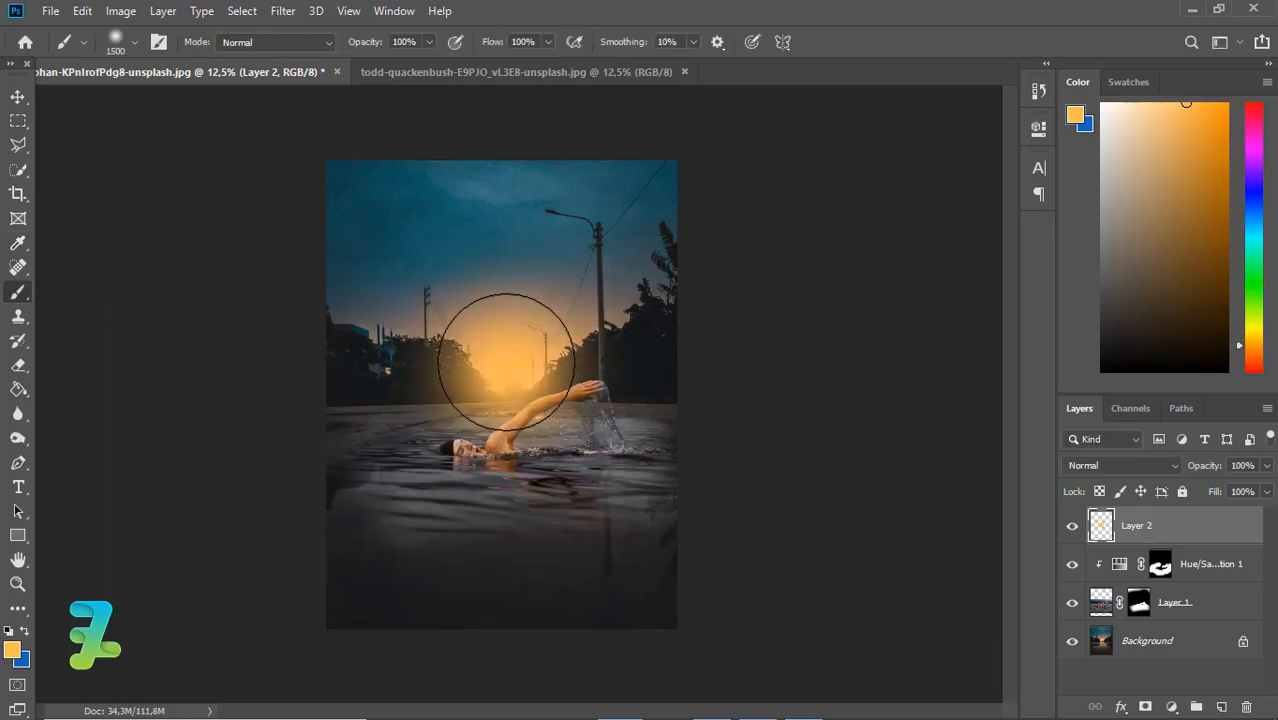
pyautogui.press(']')
pyautogui.press(']')
pyautogui.hotkey('ctrl', 'z')
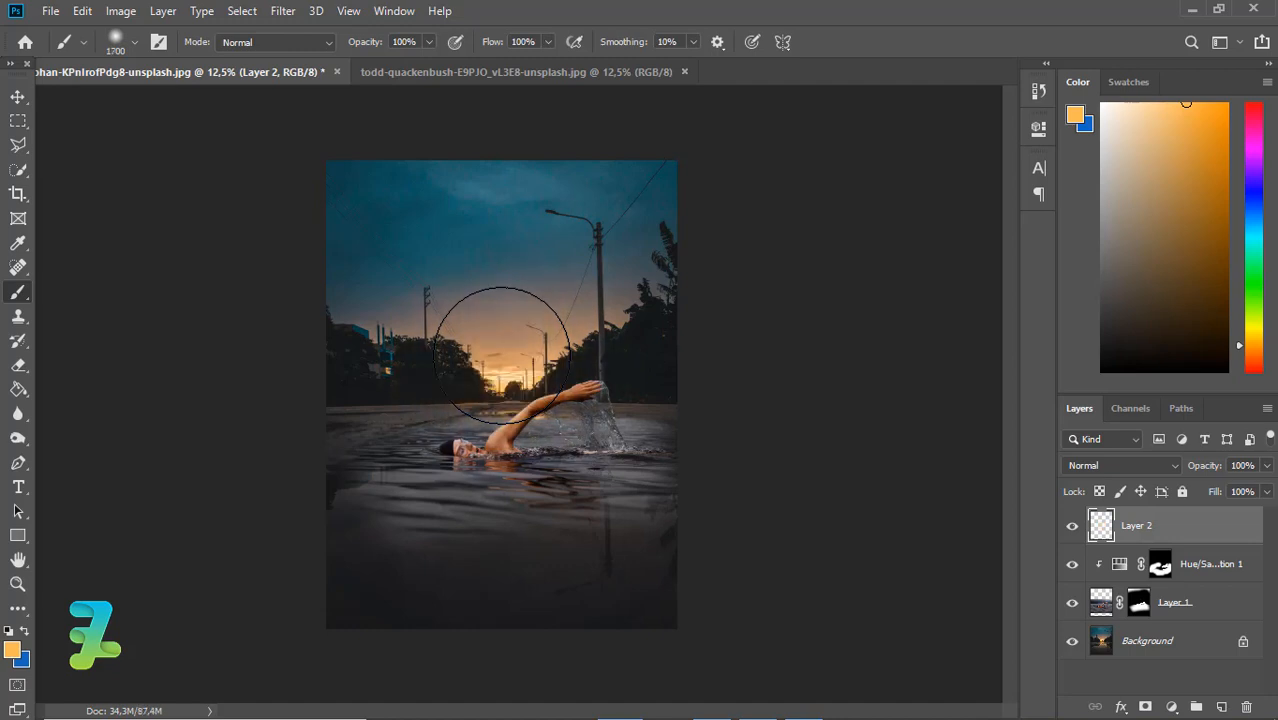
pyautogui.click(507, 325)
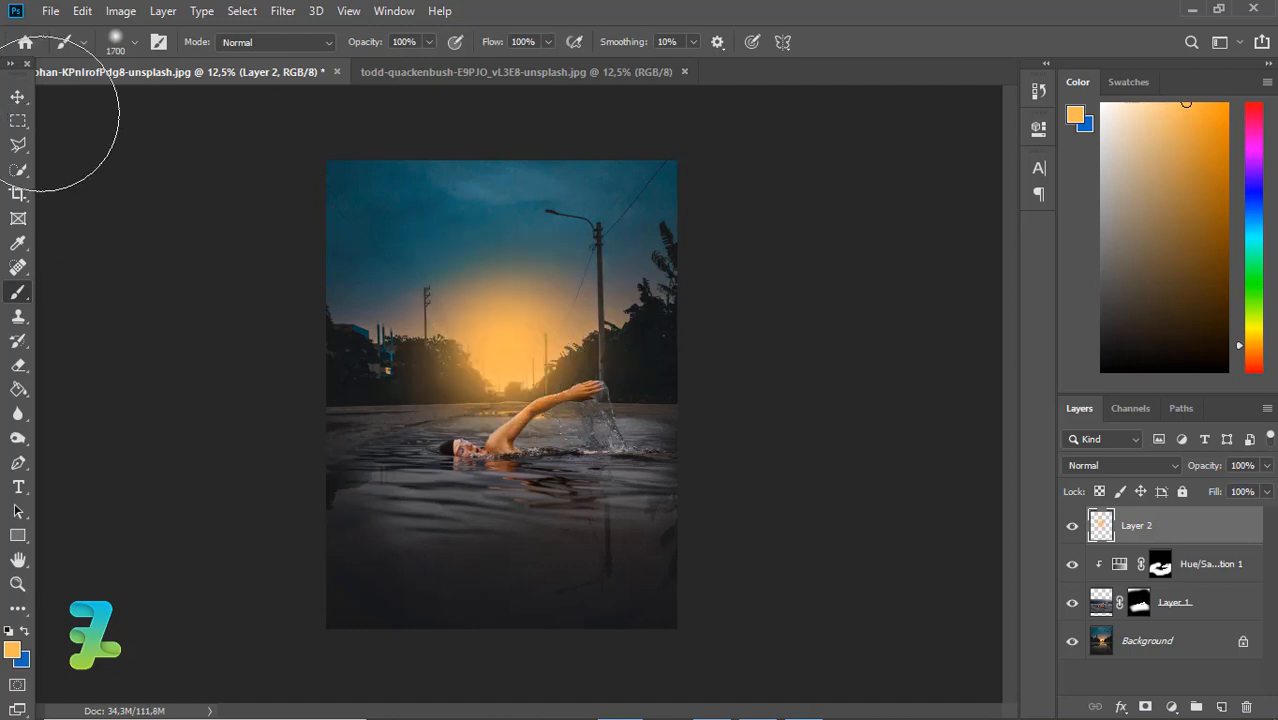
# Set the glow layer's blend mode to Overlay and its opacity to 58%
pyautogui.click(18, 96)
pyautogui.click(1085, 468)
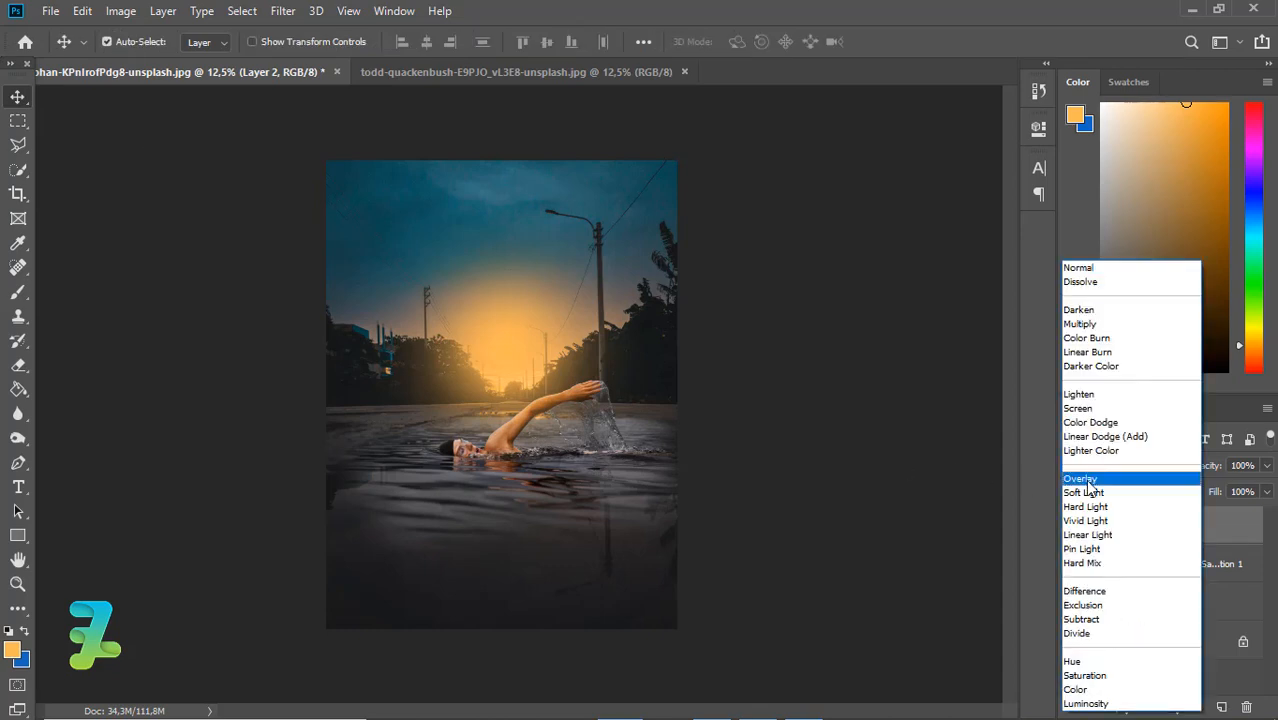
pyautogui.click(1088, 484)
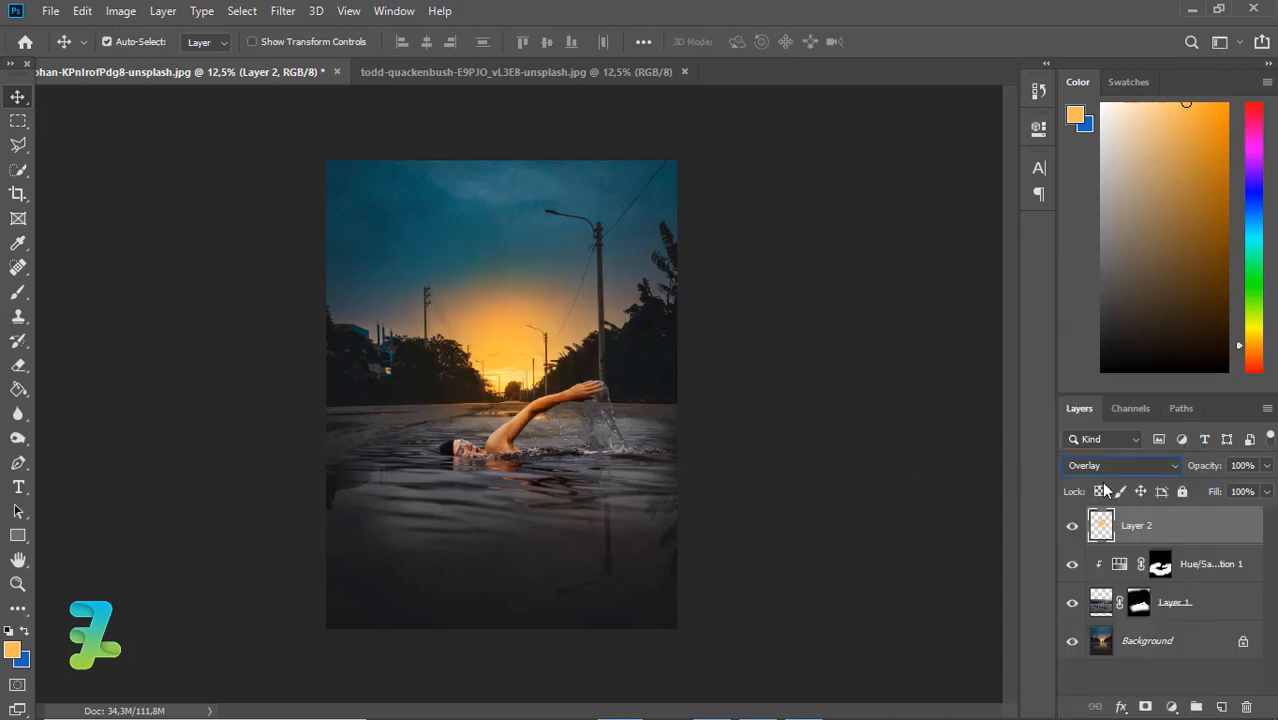
pyautogui.click(1268, 466)
pyautogui.moveTo(1266, 486); pyautogui.dragTo(1241, 490)
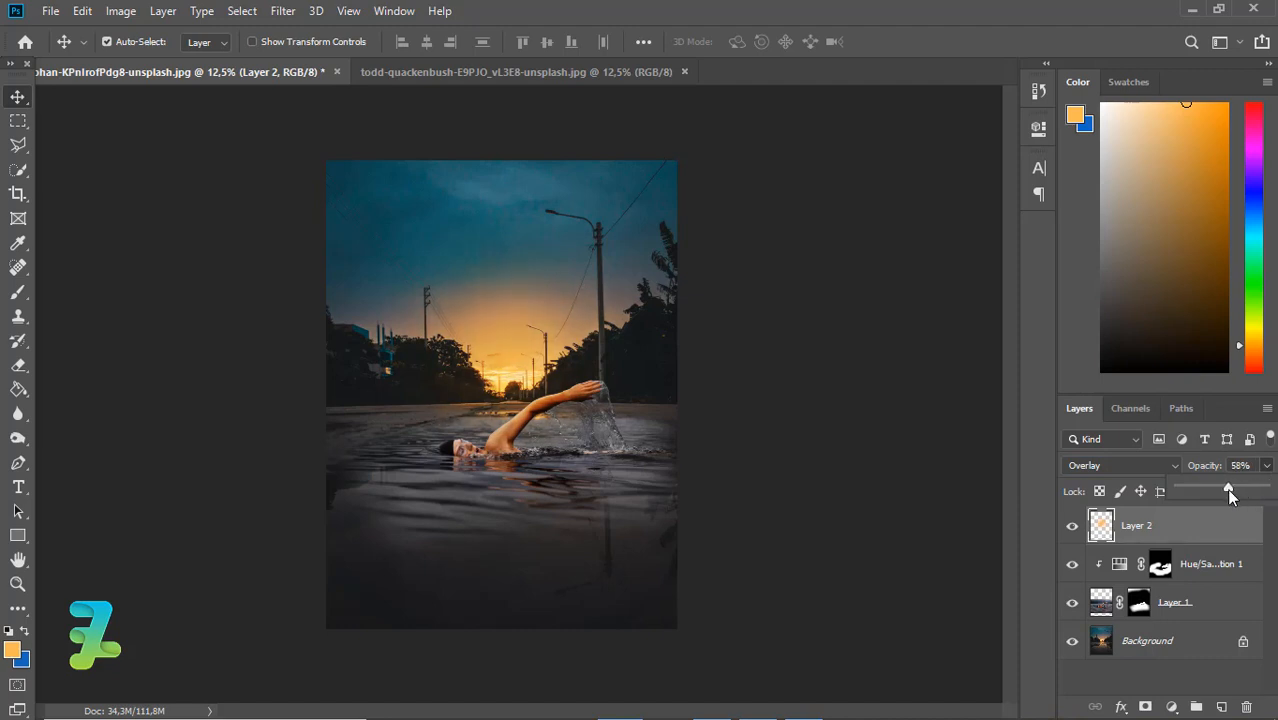
# Create a new layer directly above the Hue/Saturation adjustment and make it a clipping mask on the swimmer layer
pyautogui.hotkey('ctrl', '=')
pyautogui.hotkey('ctrl', '=')
pyautogui.hotkey('ctrl', '=')
pyautogui.hotkey('ctrl', '=')
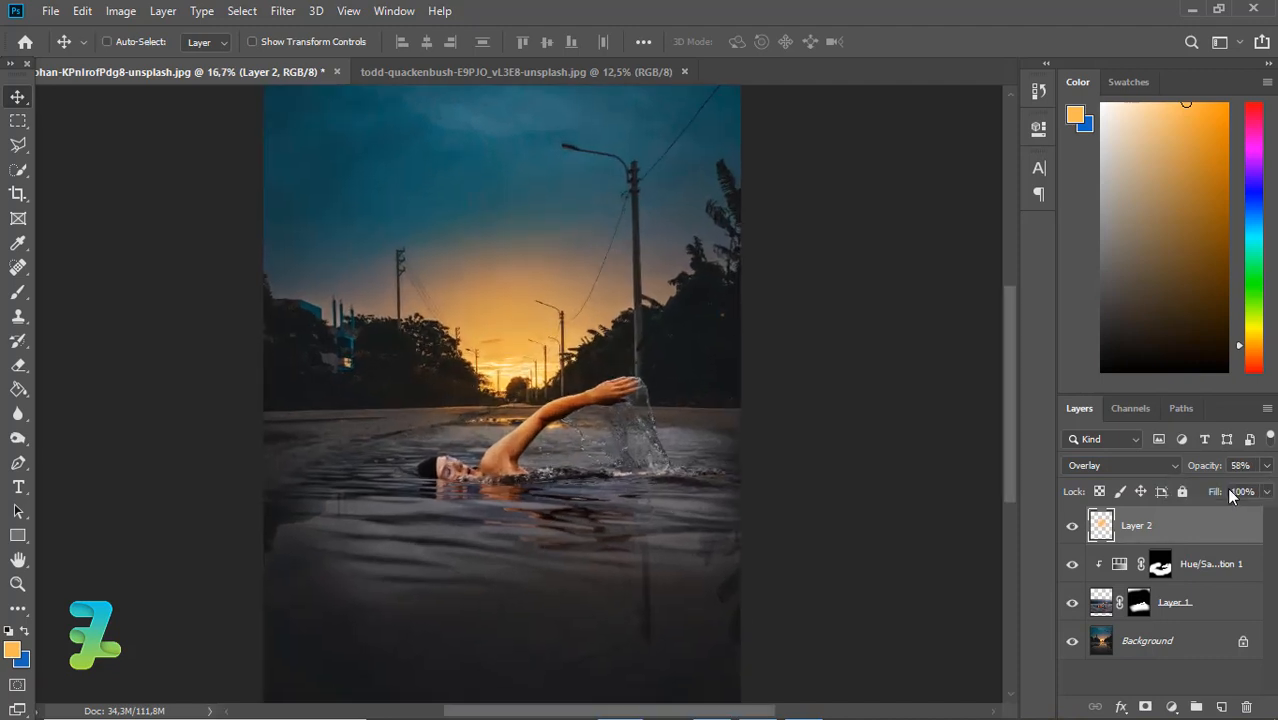
pyautogui.hotkey('ctrl', '-')
pyautogui.hotkey('ctrl', '-')
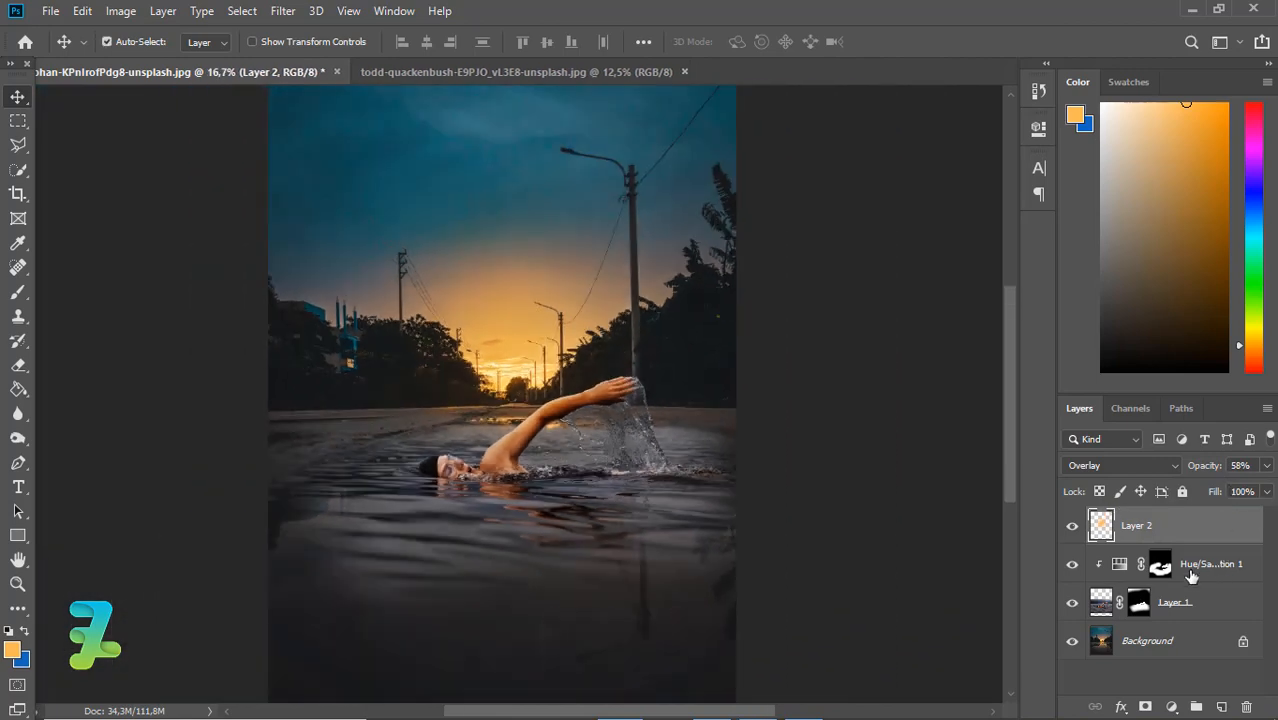
pyautogui.click(1170, 571)
pyautogui.click(1222, 706)
pyautogui.rightClick(1205, 564)
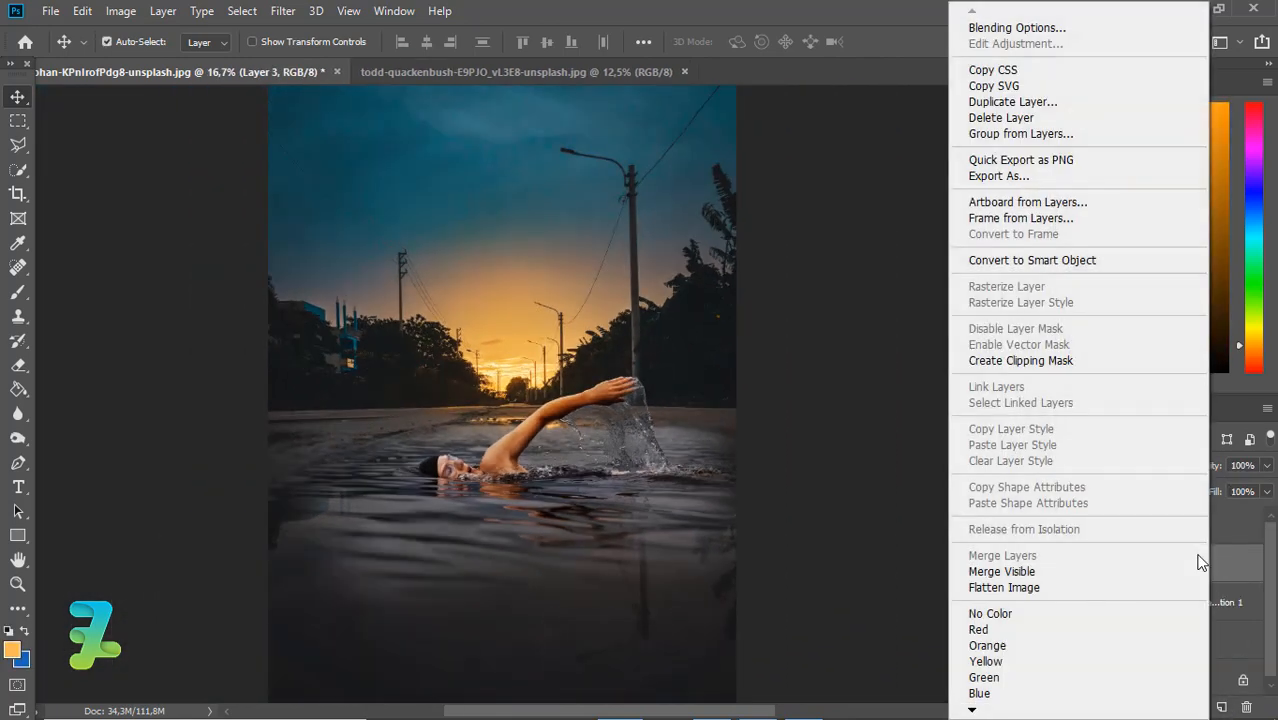
pyautogui.click(969, 361)
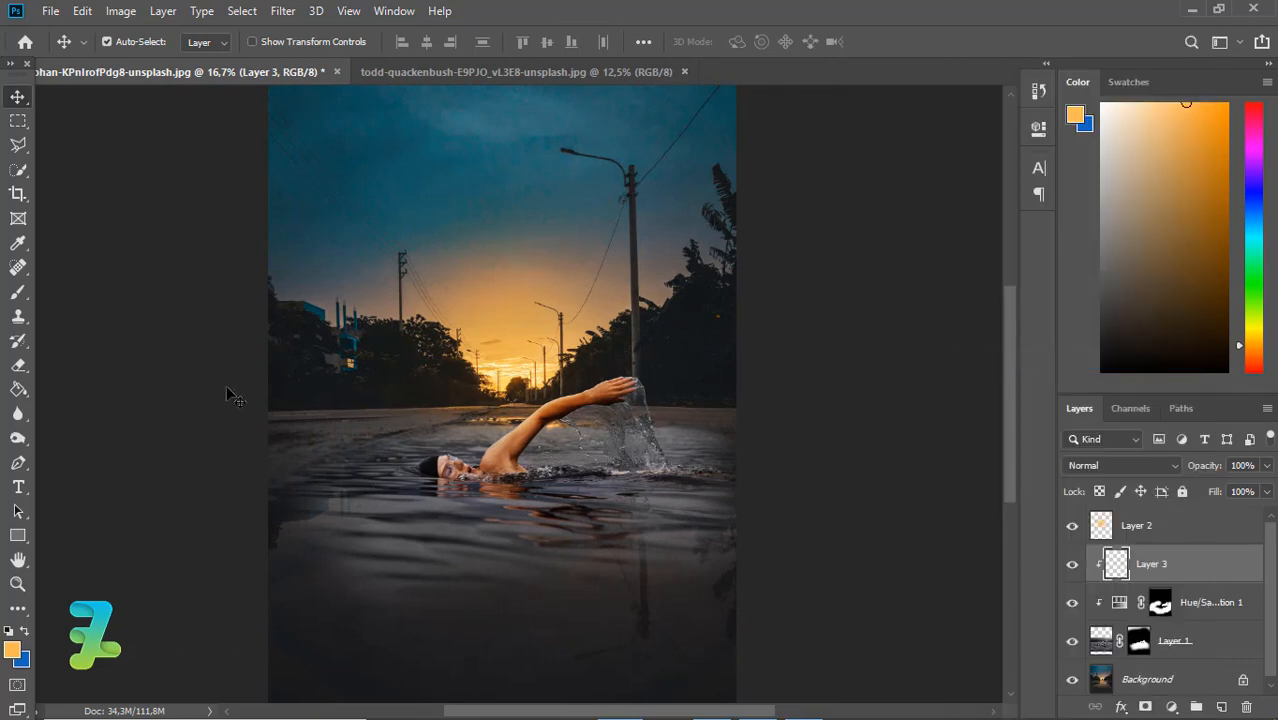
# Paint soft orange light over the swimmer's arm and the far water on Layer 3 with a 1400 px brush
pyautogui.click(18, 291)
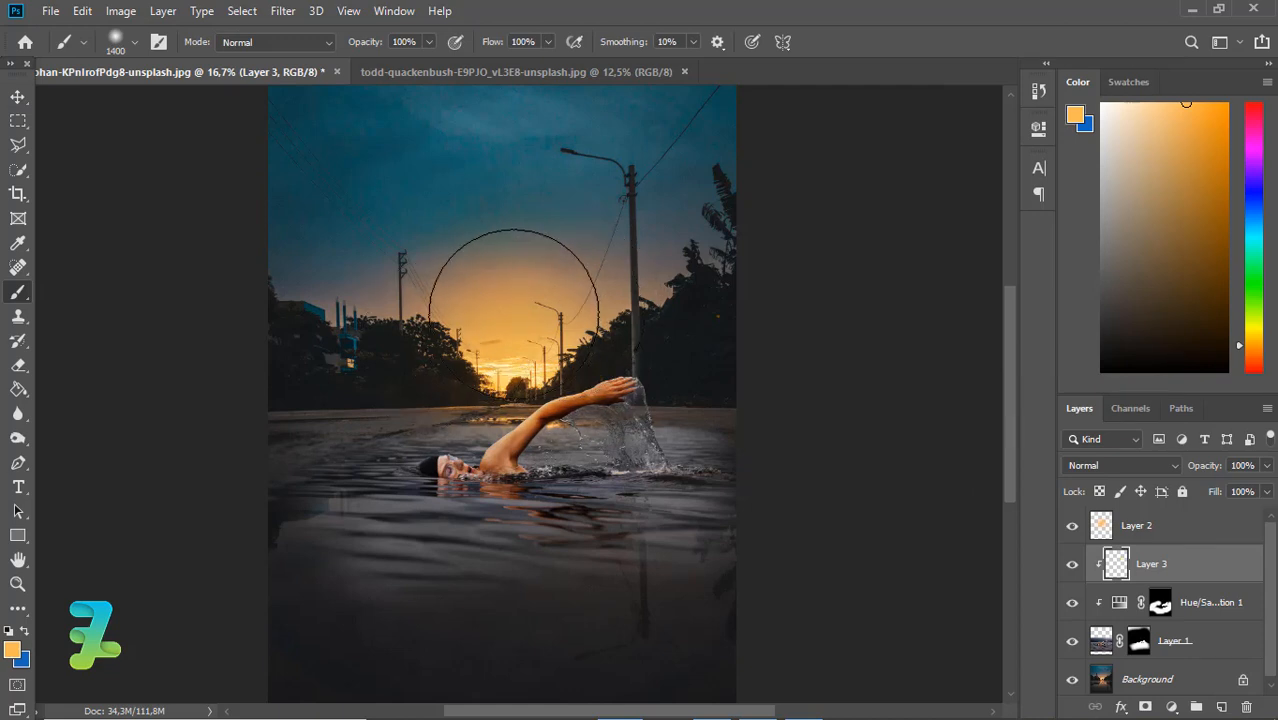
pyautogui.click(427, 355)
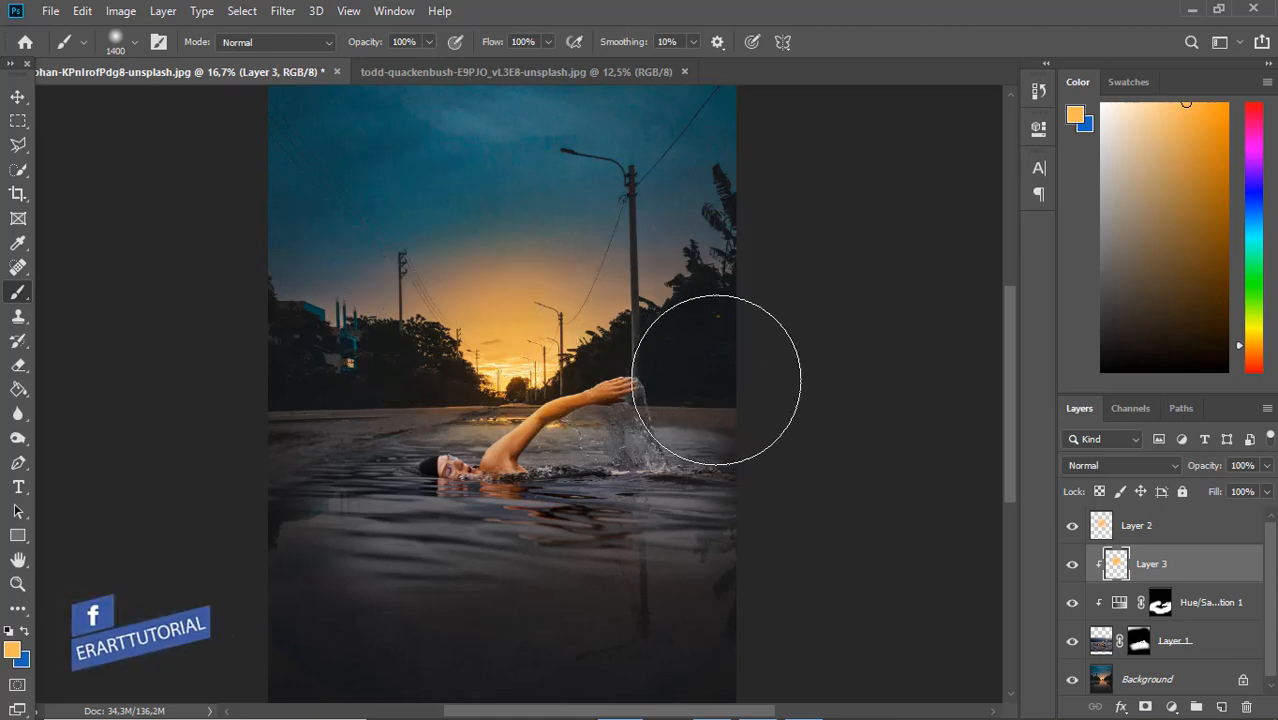
pyautogui.click(694, 467)
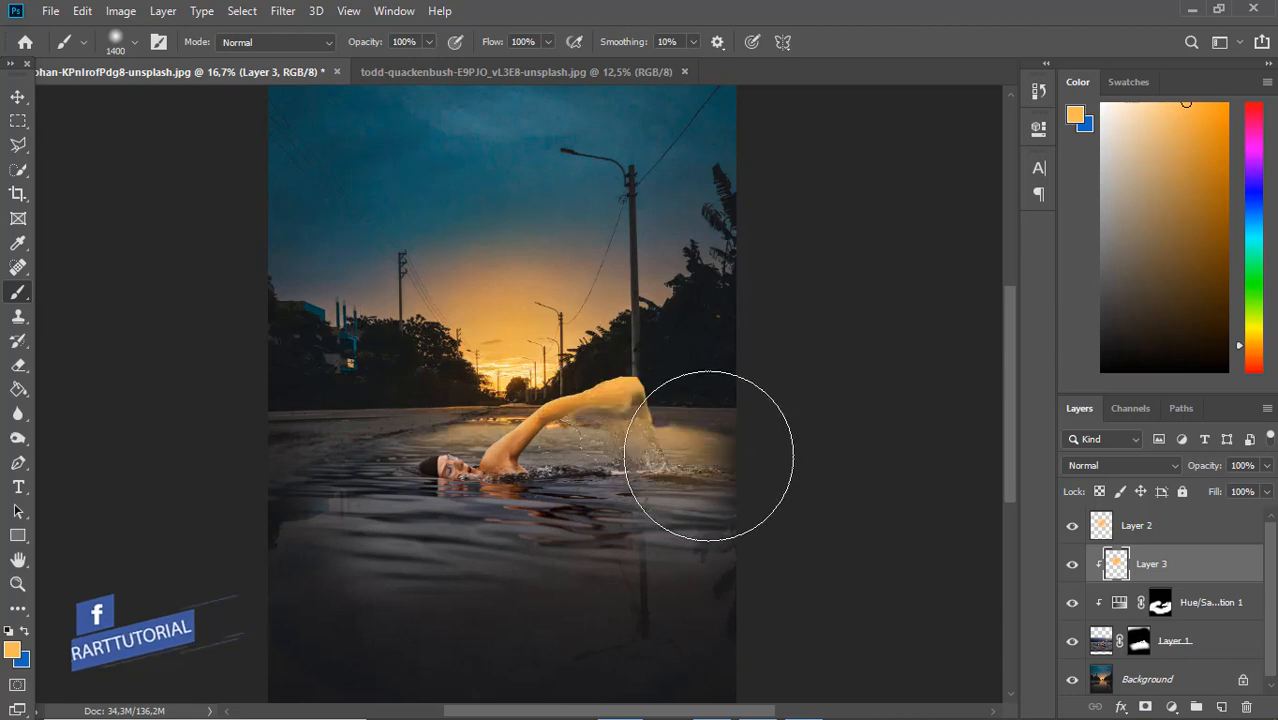
pyautogui.hotkey('ctrl', 'shift', 'z')
pyautogui.hotkey('ctrl', 'z')
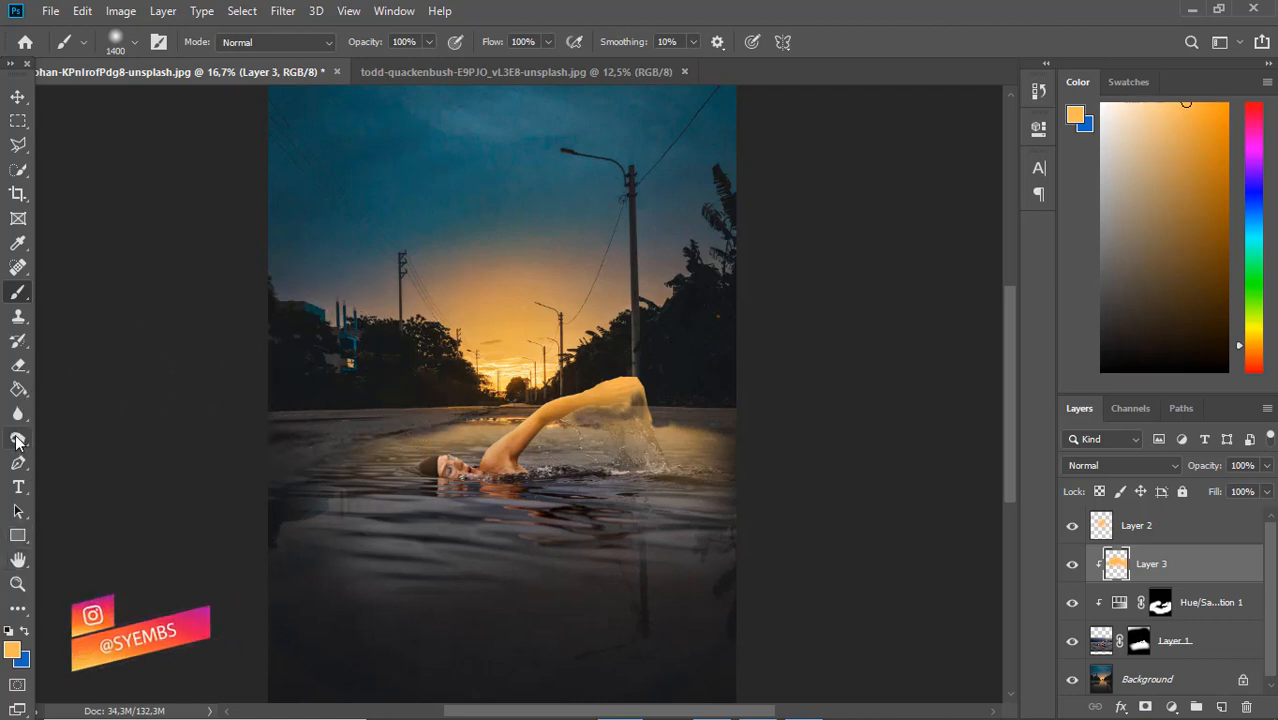
# Erase the orange over the arm and splash with a 400 px eraser, and dab orange on the water beneath the arm with a 400 px brush
pyautogui.click(17, 366)
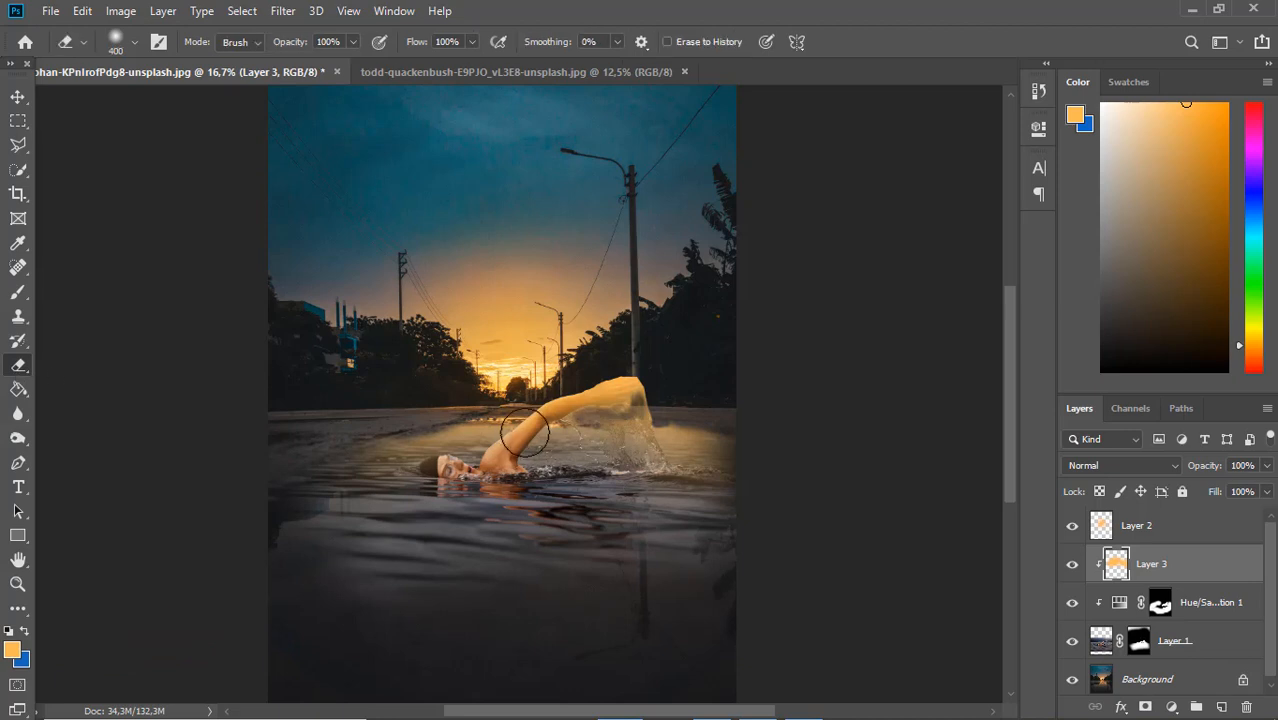
pyautogui.moveTo(613, 428)
pyautogui.mouseDown()
pyautogui.moveTo(555, 442)
pyautogui.moveTo(628, 413)
pyautogui.moveTo(609, 414)
pyautogui.moveTo(642, 455)
pyautogui.moveTo(601, 466)
pyautogui.mouseUp()
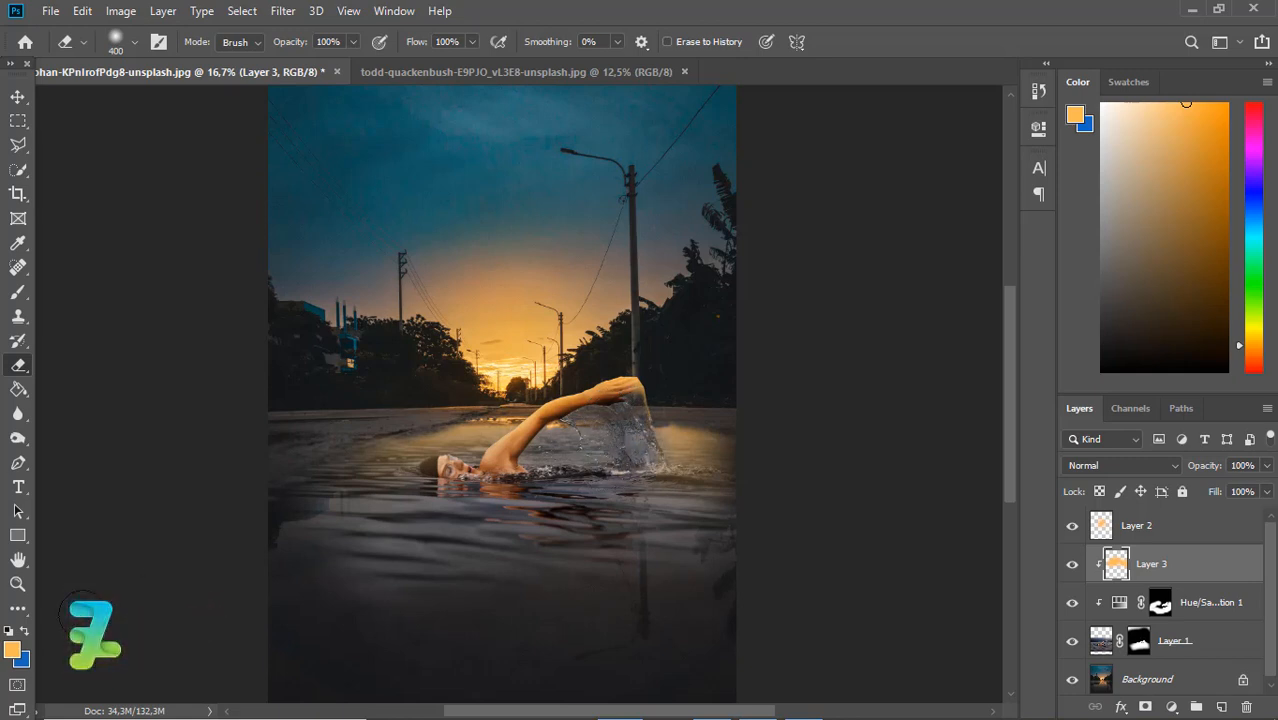
pyautogui.click(16, 296)
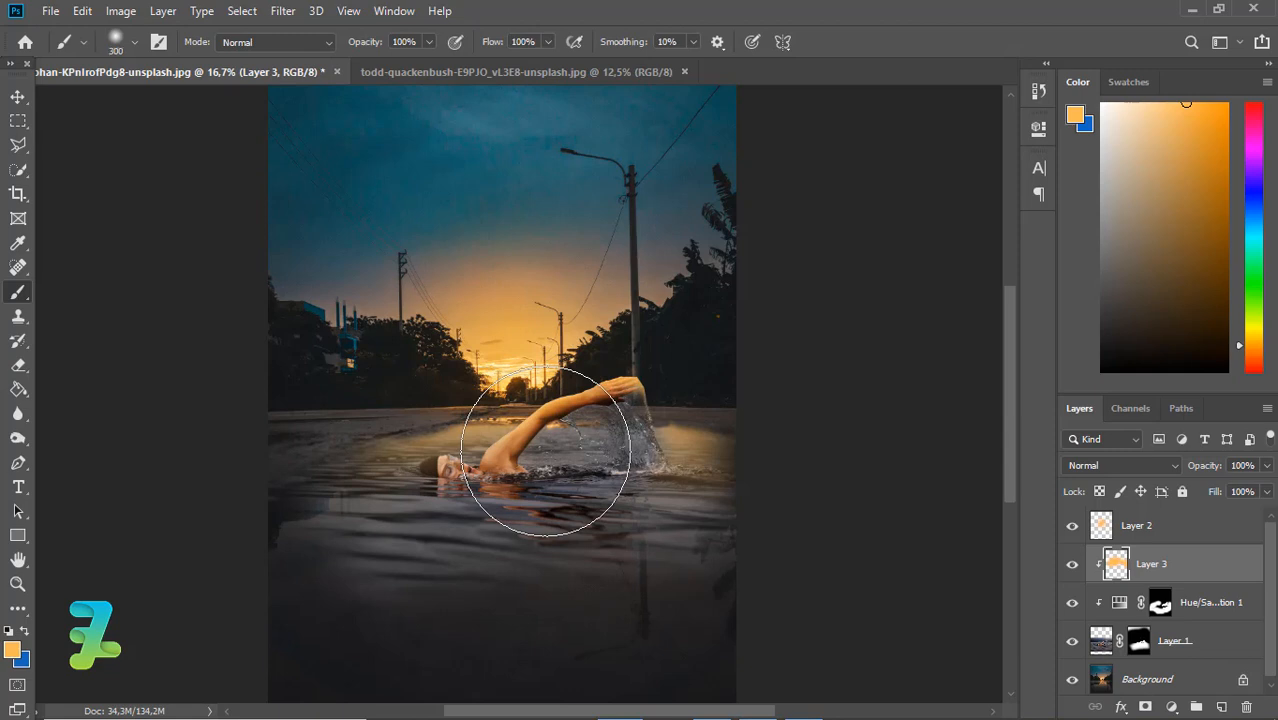
pyautogui.click(567, 447)
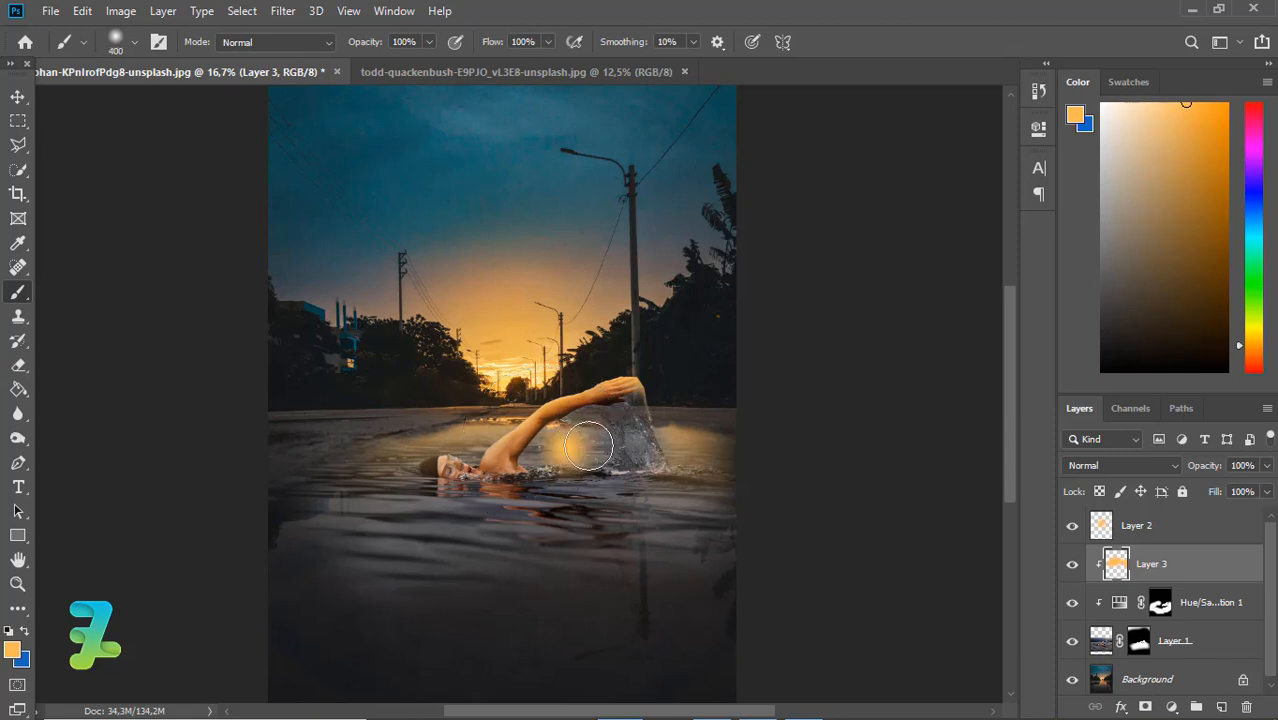
pyautogui.click(593, 447)
pyautogui.click(621, 448)
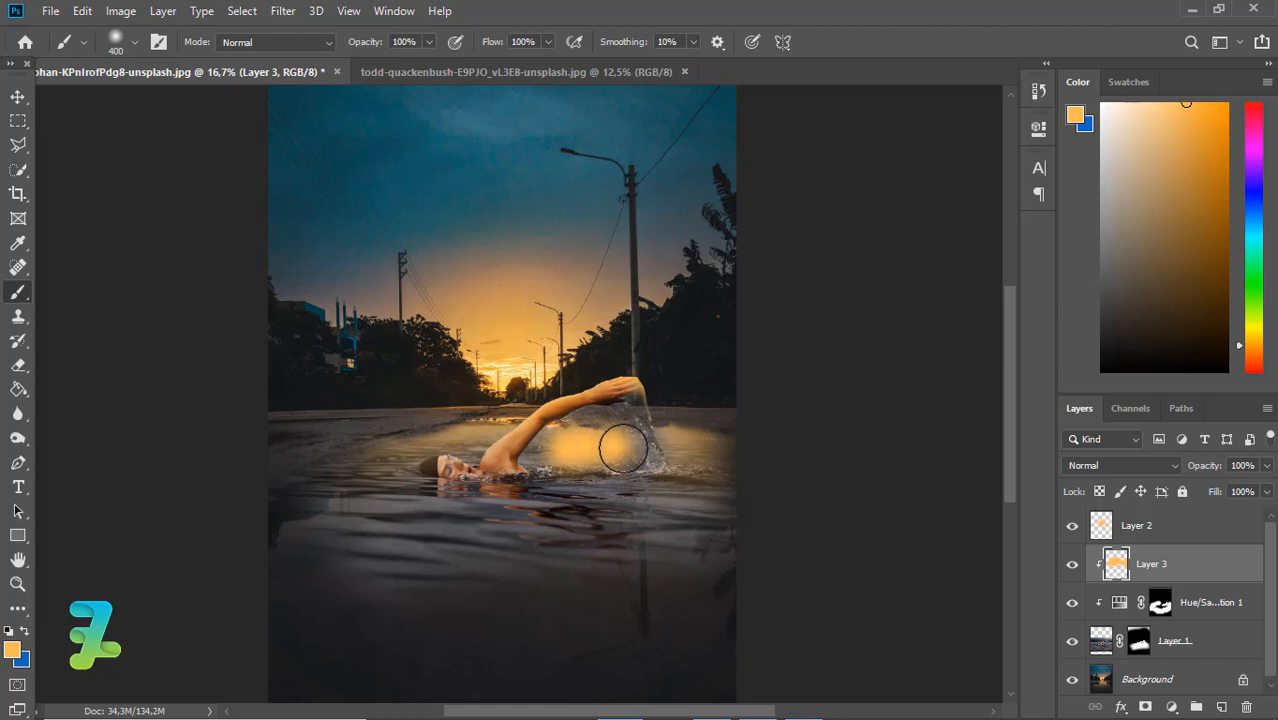
pyautogui.click(546, 460)
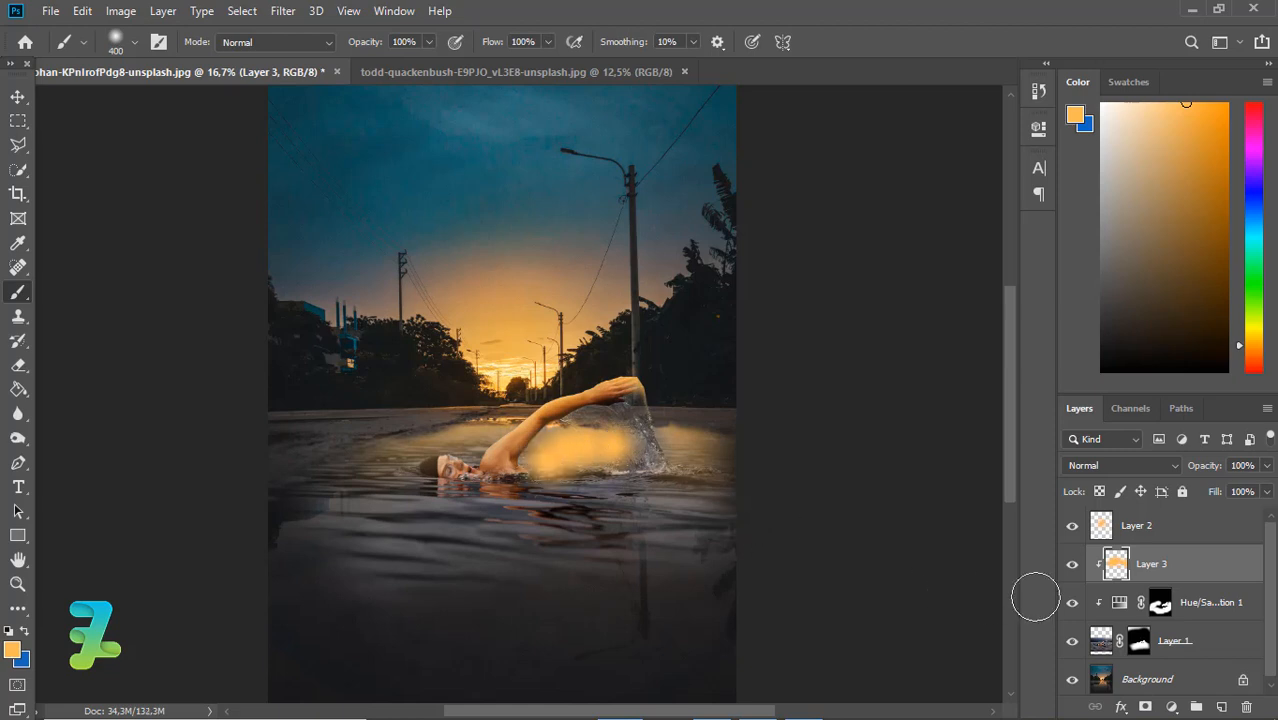
# Set Layer 3's blend mode to Overlay and paint more orange over the splash and the water on both sides of the swimmer
pyautogui.click(1137, 465)
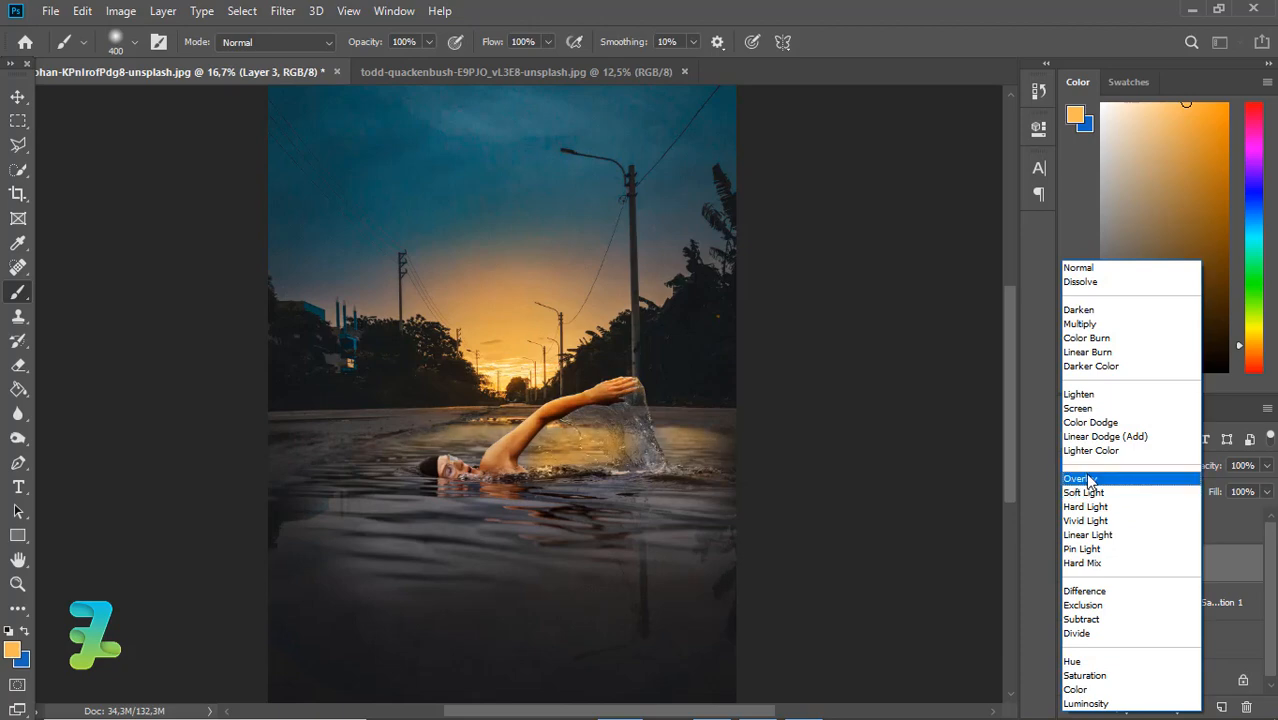
pyautogui.click(1090, 479)
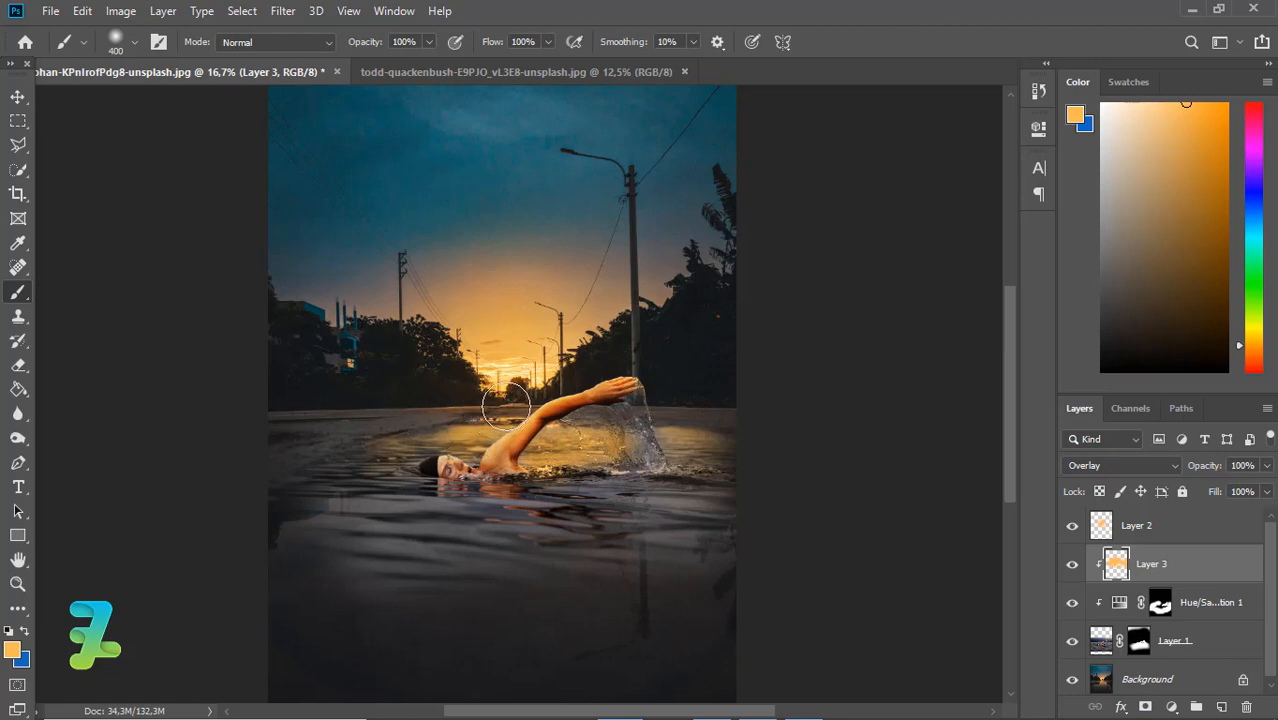
pyautogui.moveTo(698, 452)
pyautogui.mouseDown()
pyautogui.moveTo(673, 436)
pyautogui.moveTo(645, 448)
pyautogui.moveTo(630, 437)
pyautogui.mouseUp()
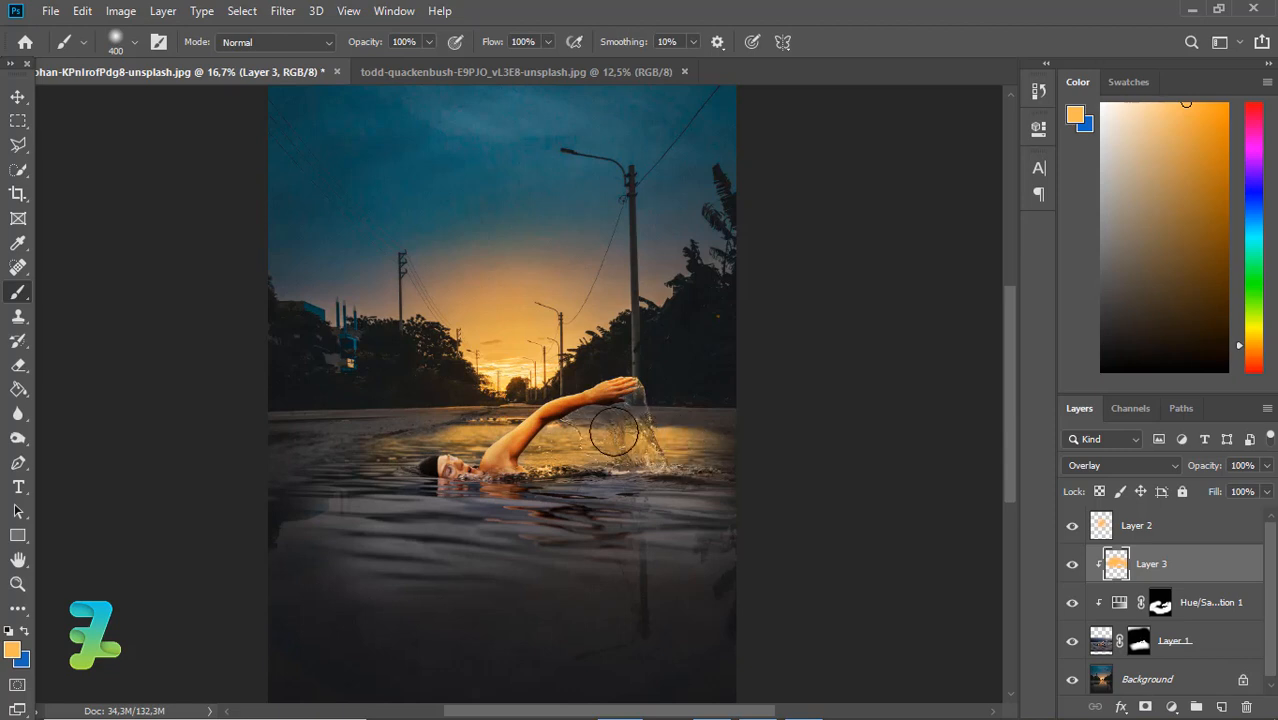
pyautogui.moveTo(647, 430); pyautogui.dragTo(660, 468)
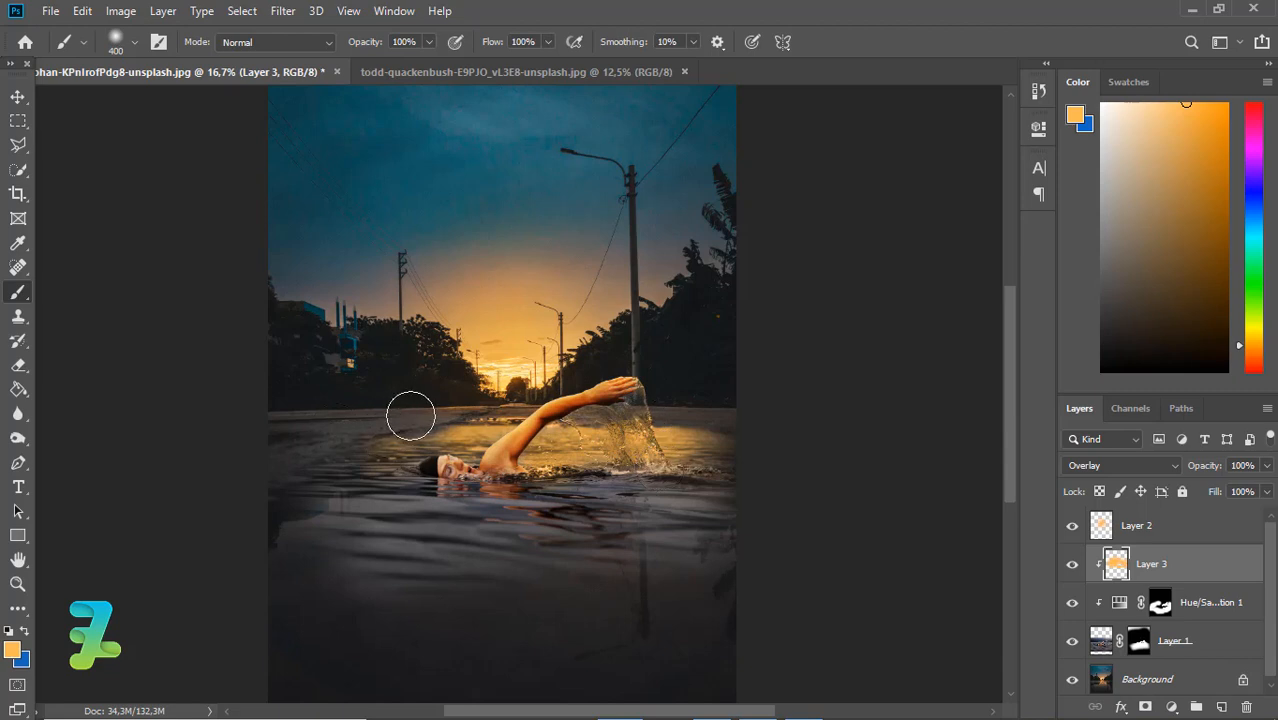
pyautogui.moveTo(425, 440)
pyautogui.mouseDown()
pyautogui.moveTo(414, 442)
pyautogui.moveTo(456, 408)
pyautogui.mouseUp()
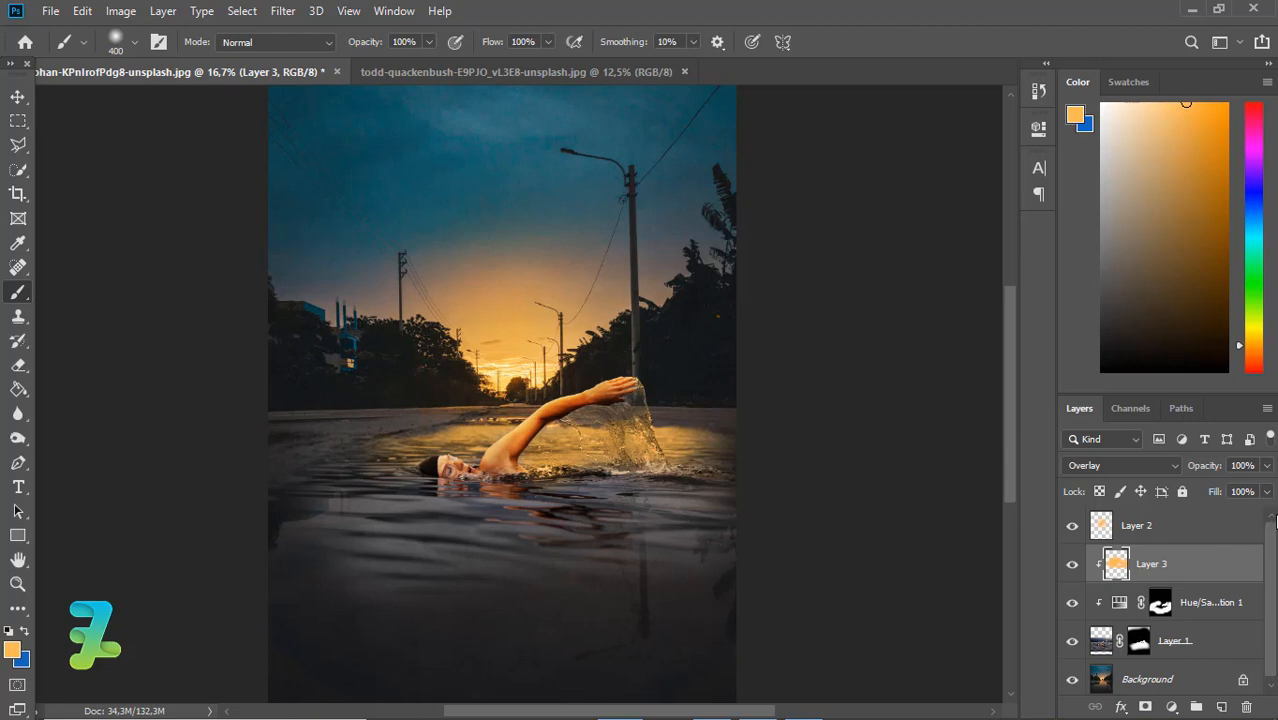
# Set Layer 3's opacity to 64% and stamp all visible layers into a new merged layer directly above Layer 2
pyautogui.click(1266, 465)
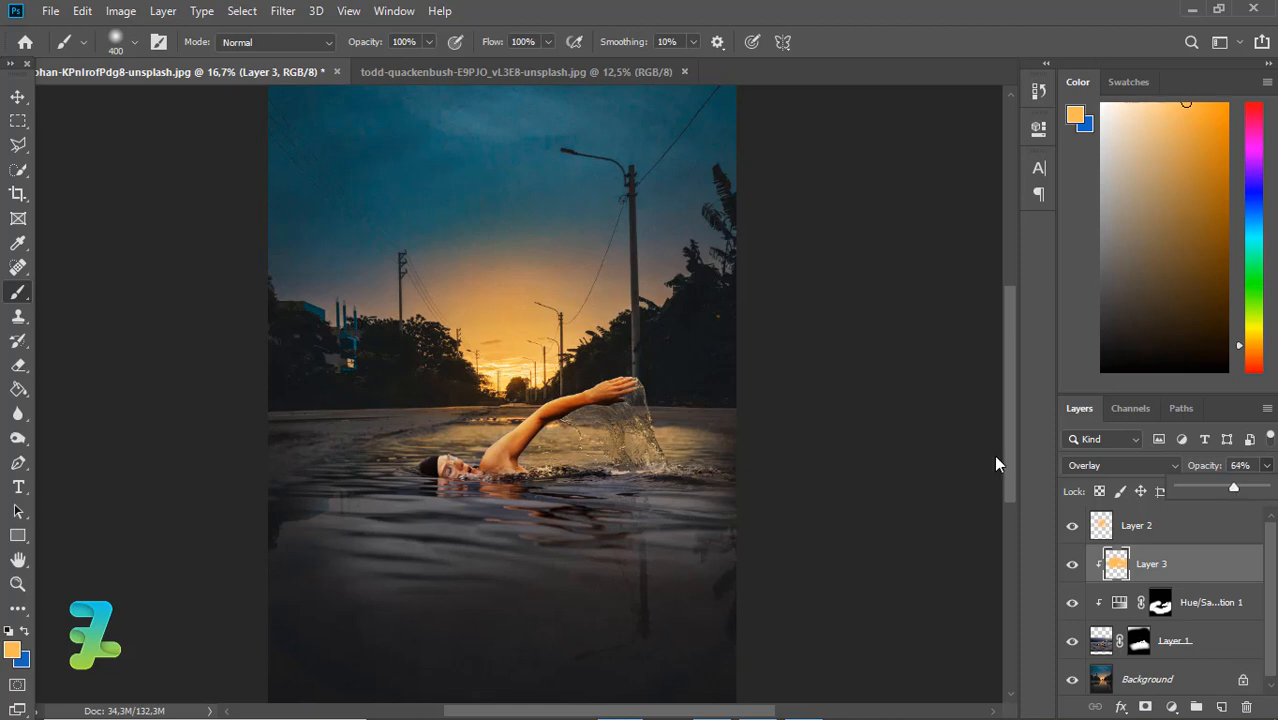
pyautogui.click(17, 98)
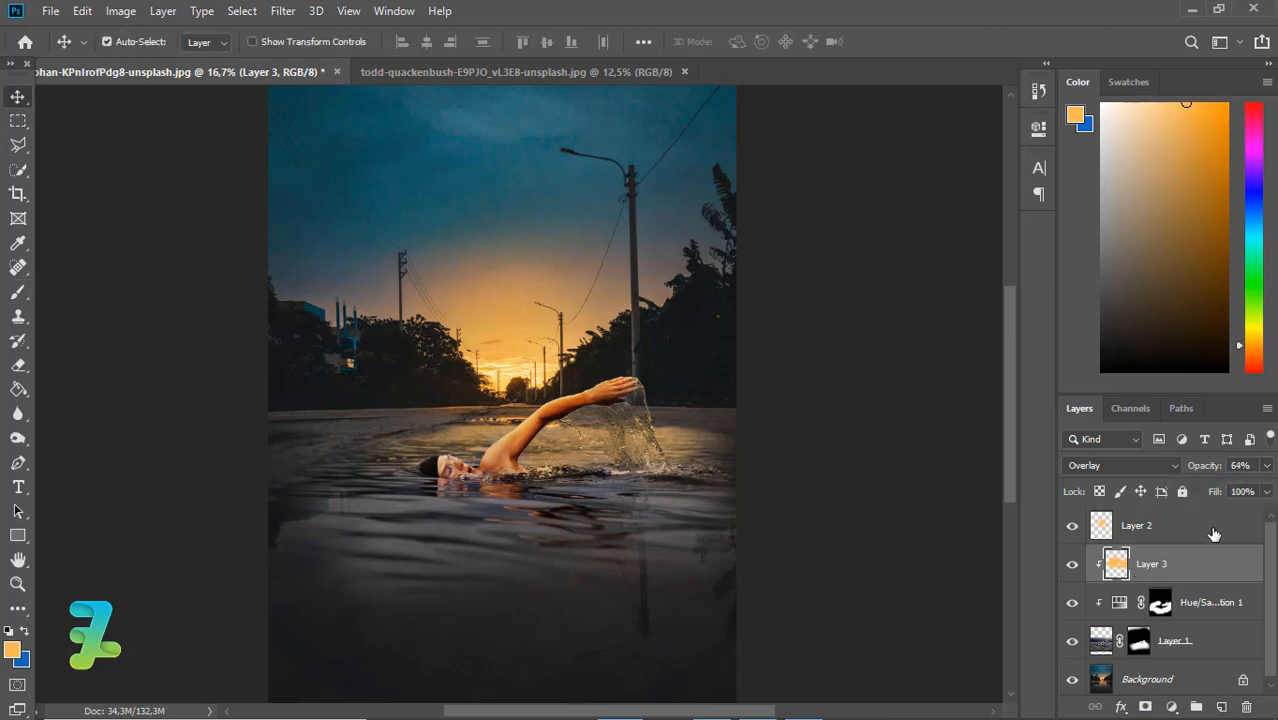
pyautogui.click(1152, 537)
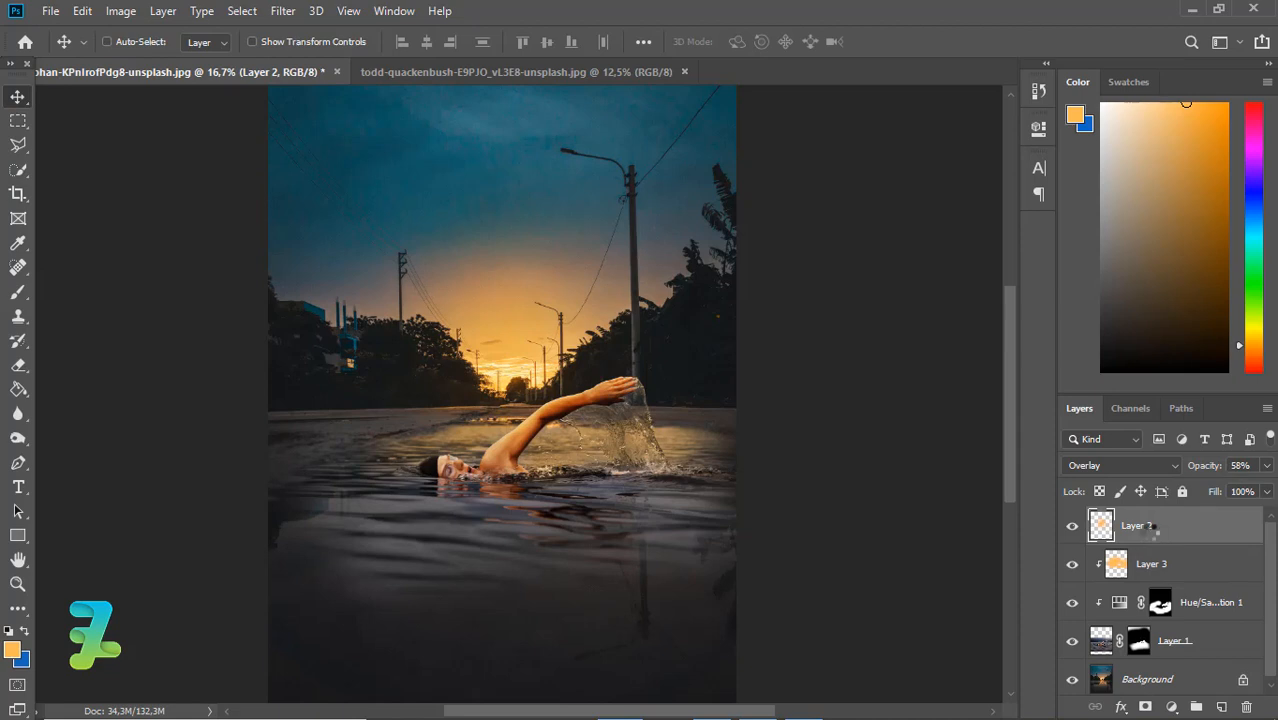
pyautogui.hotkey('ctrl', 'alt', 'shift', 'e')
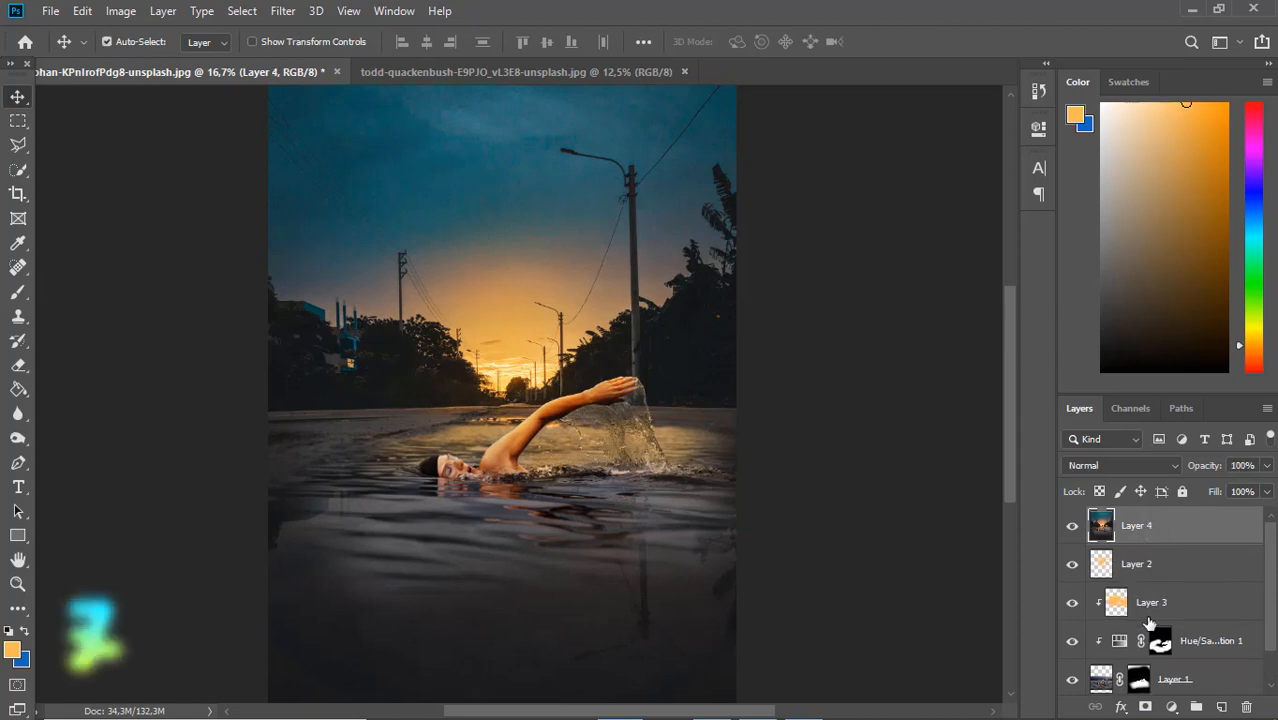
# Add a Color Lookup adjustment above the merged layer using the FallColors.look 3D LUT, and set its opacity to 60%
pyautogui.click(1172, 707)
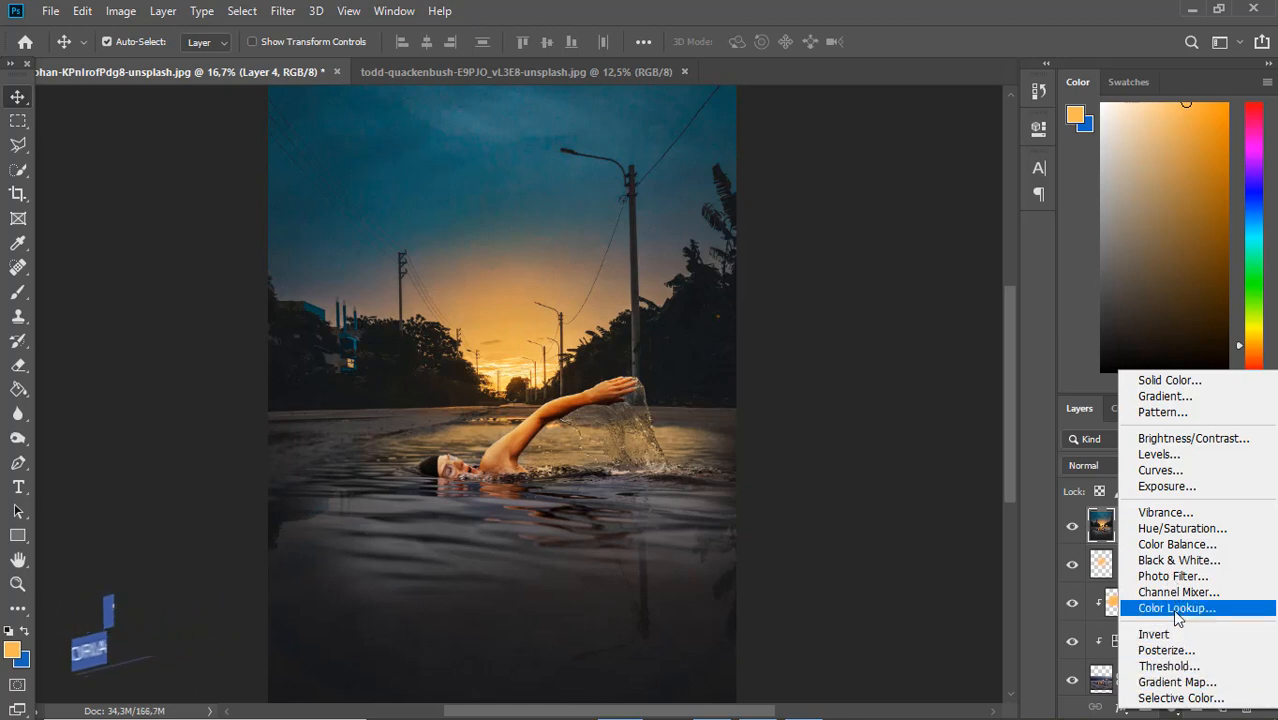
pyautogui.click(1177, 608)
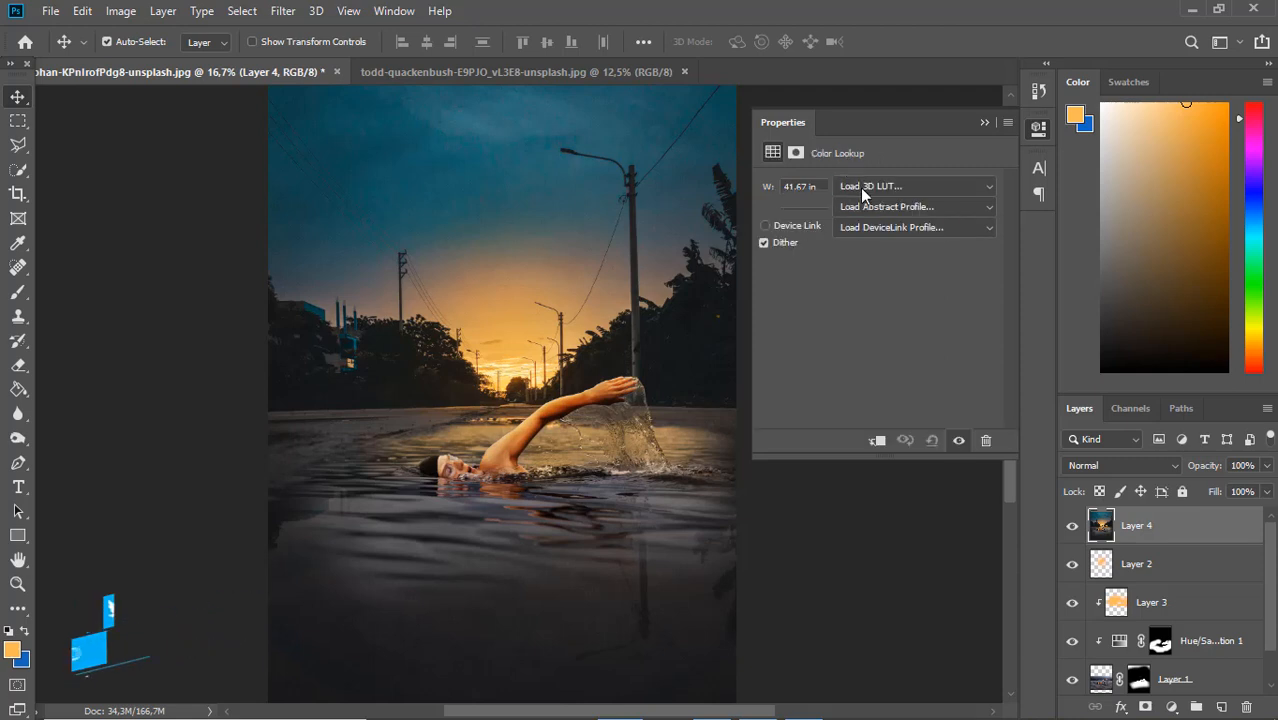
pyautogui.click(860, 187)
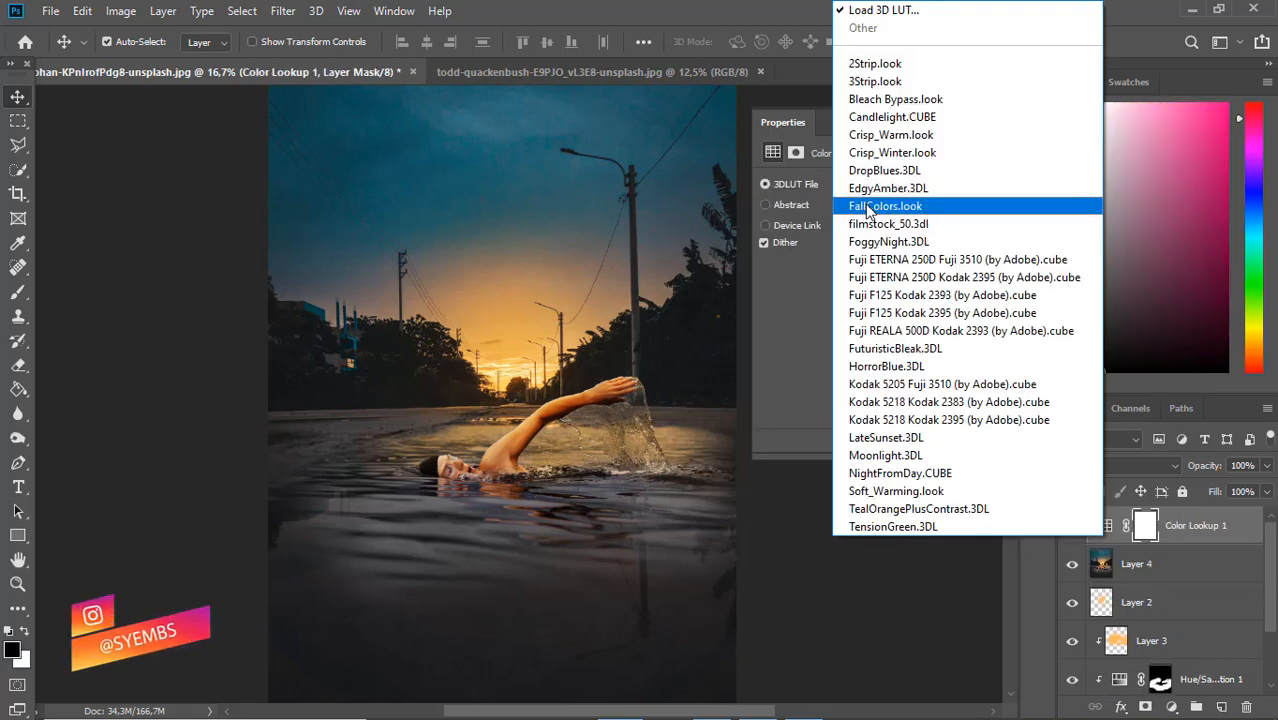
pyautogui.click(867, 208)
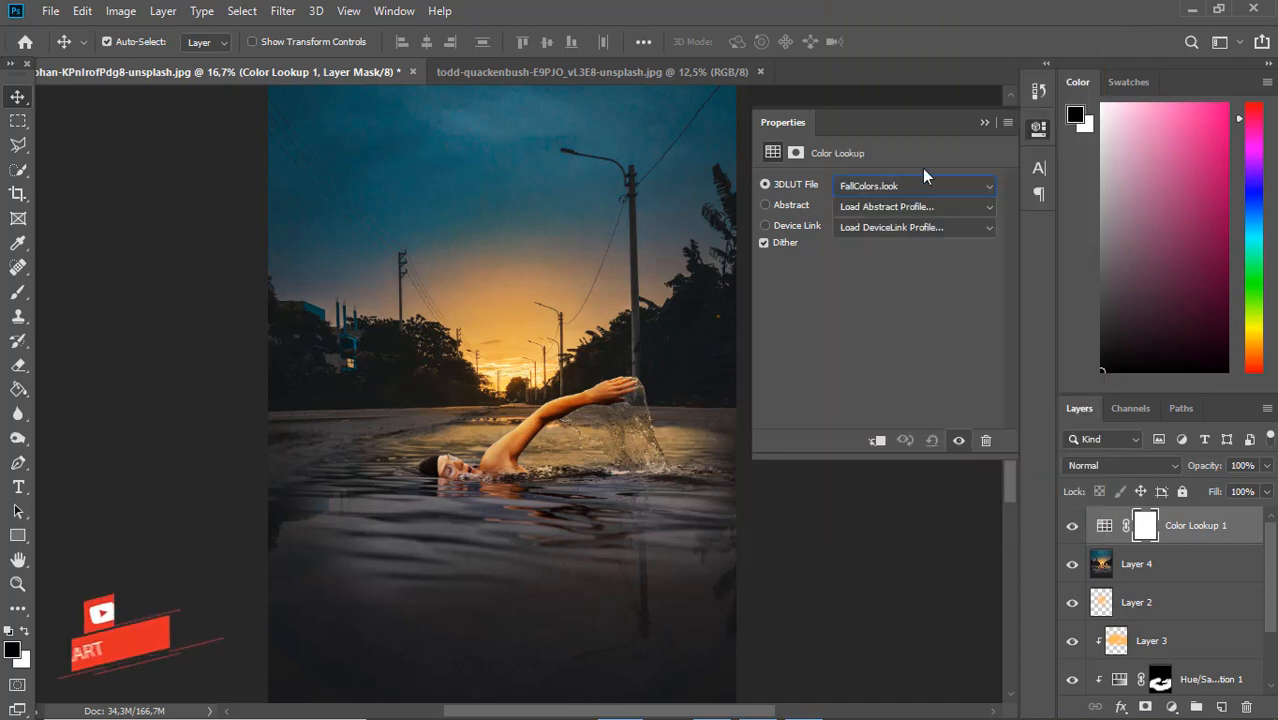
pyautogui.click(984, 123)
pyautogui.hotkey('ctrl', '-')
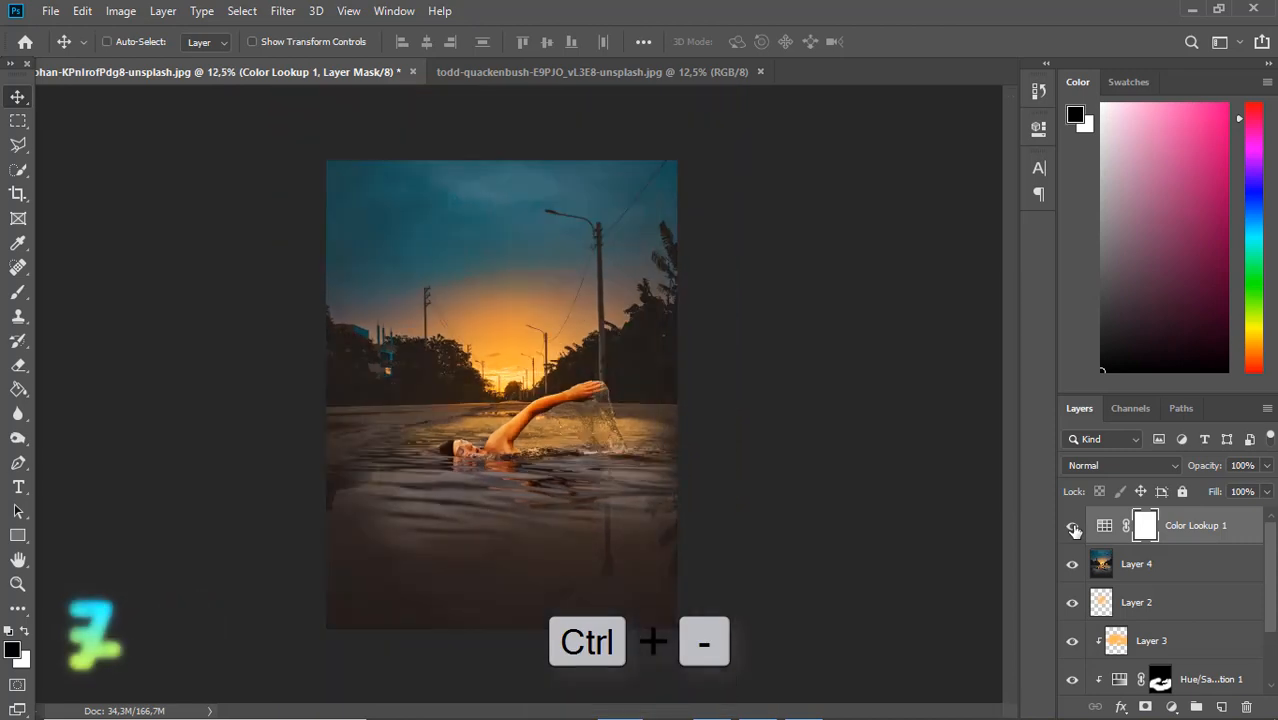
pyautogui.click(1267, 466)
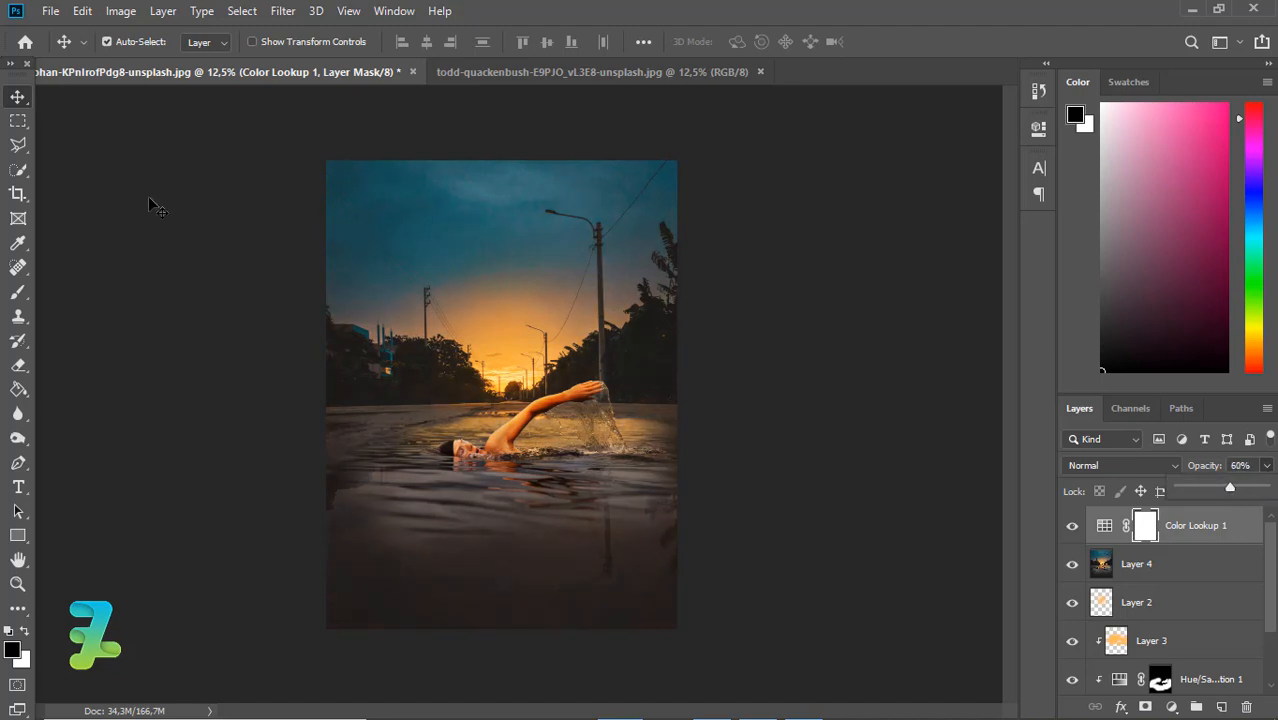
pyautogui.click(16, 102)
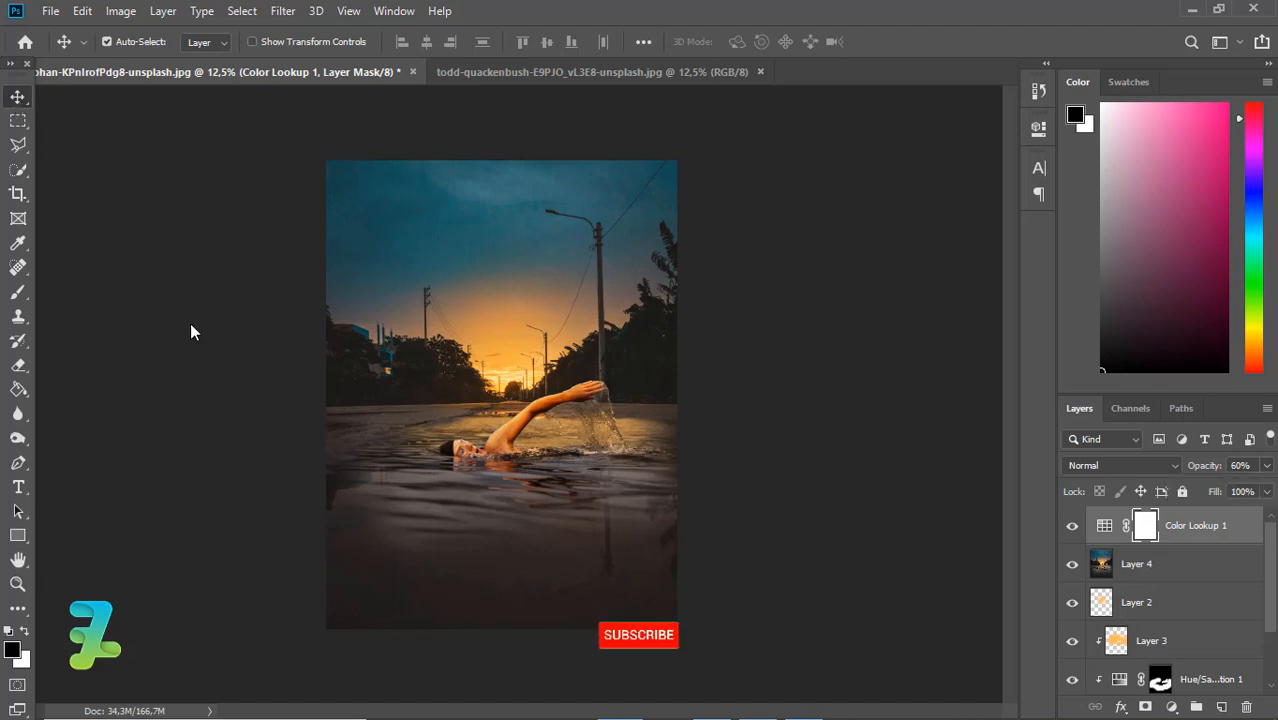